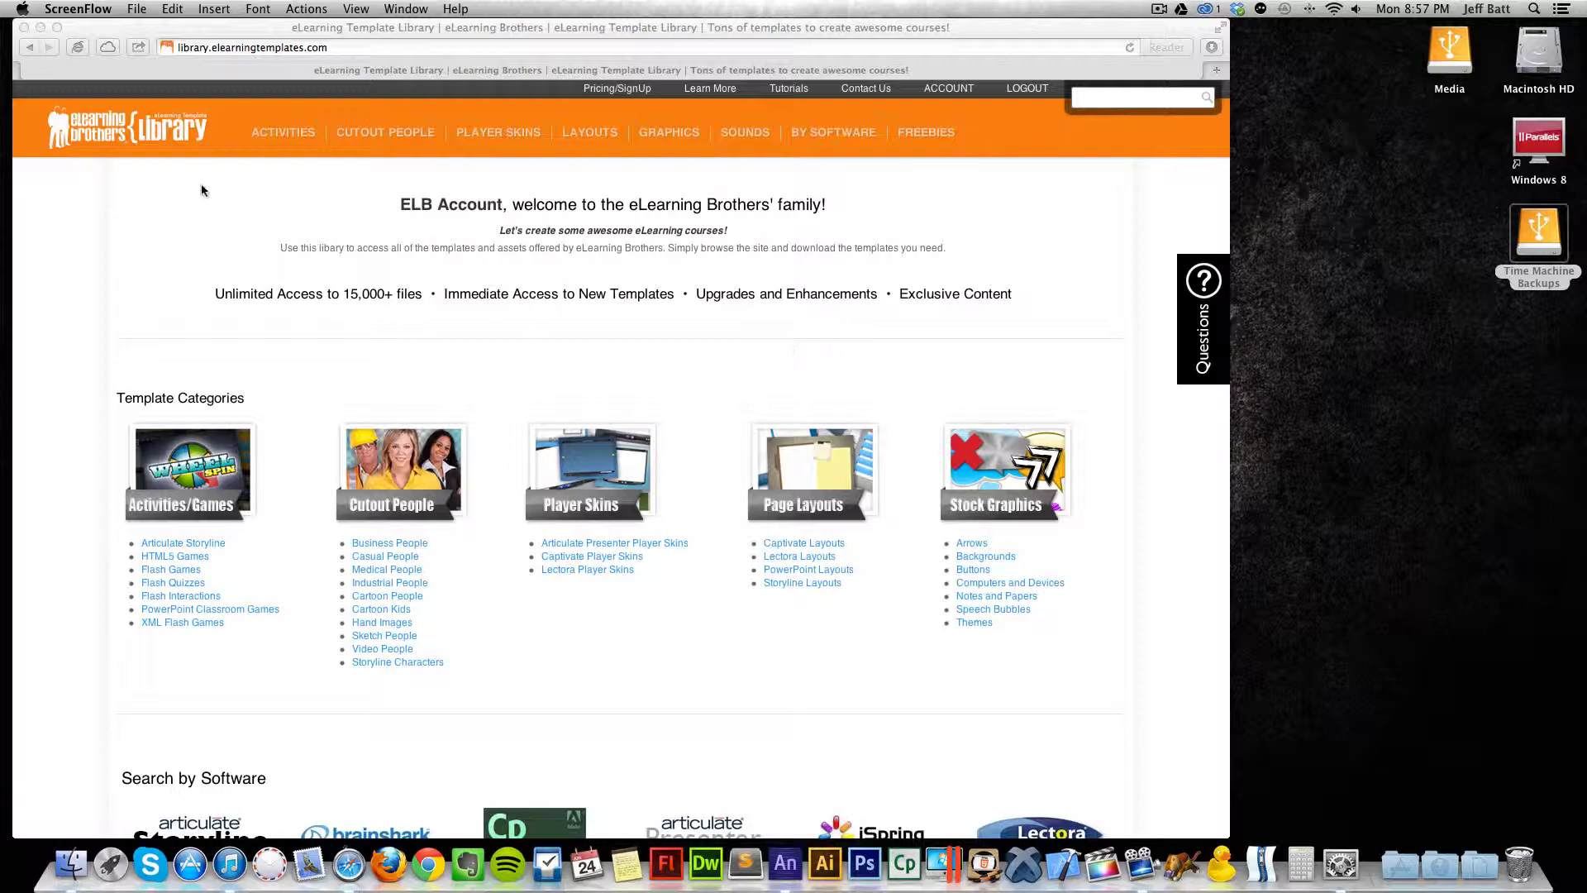
Step: List the Edge Animate Interactions templates from the ACTIVITIES menu of the template library
{"action": "left_click", "coordinate": [264, 174]}
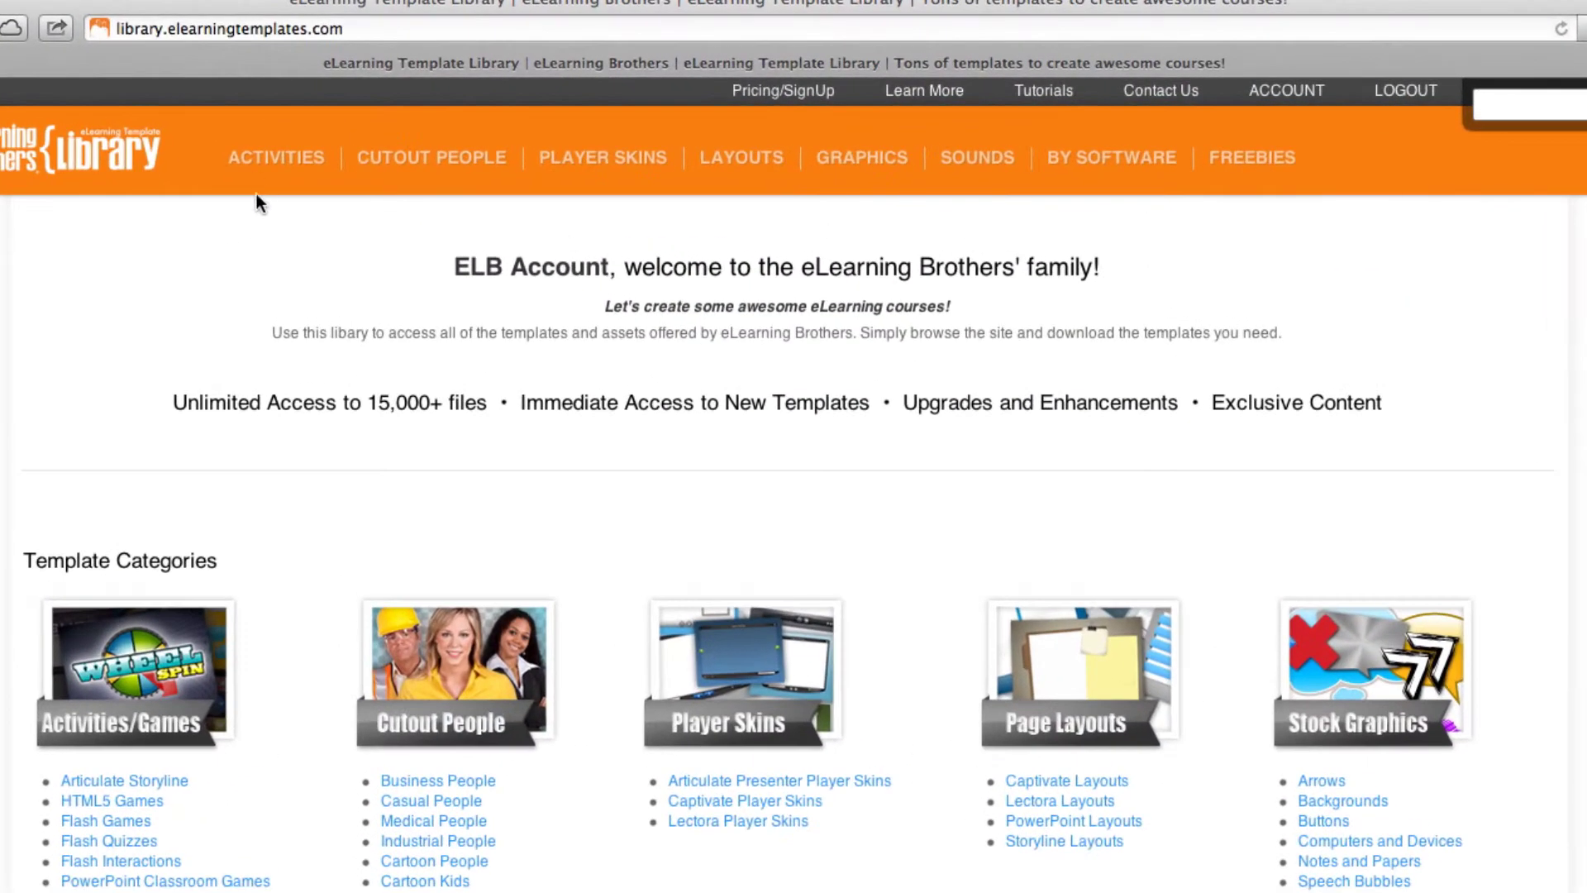
{"action": "mouse_move", "coordinate": [275, 133]}
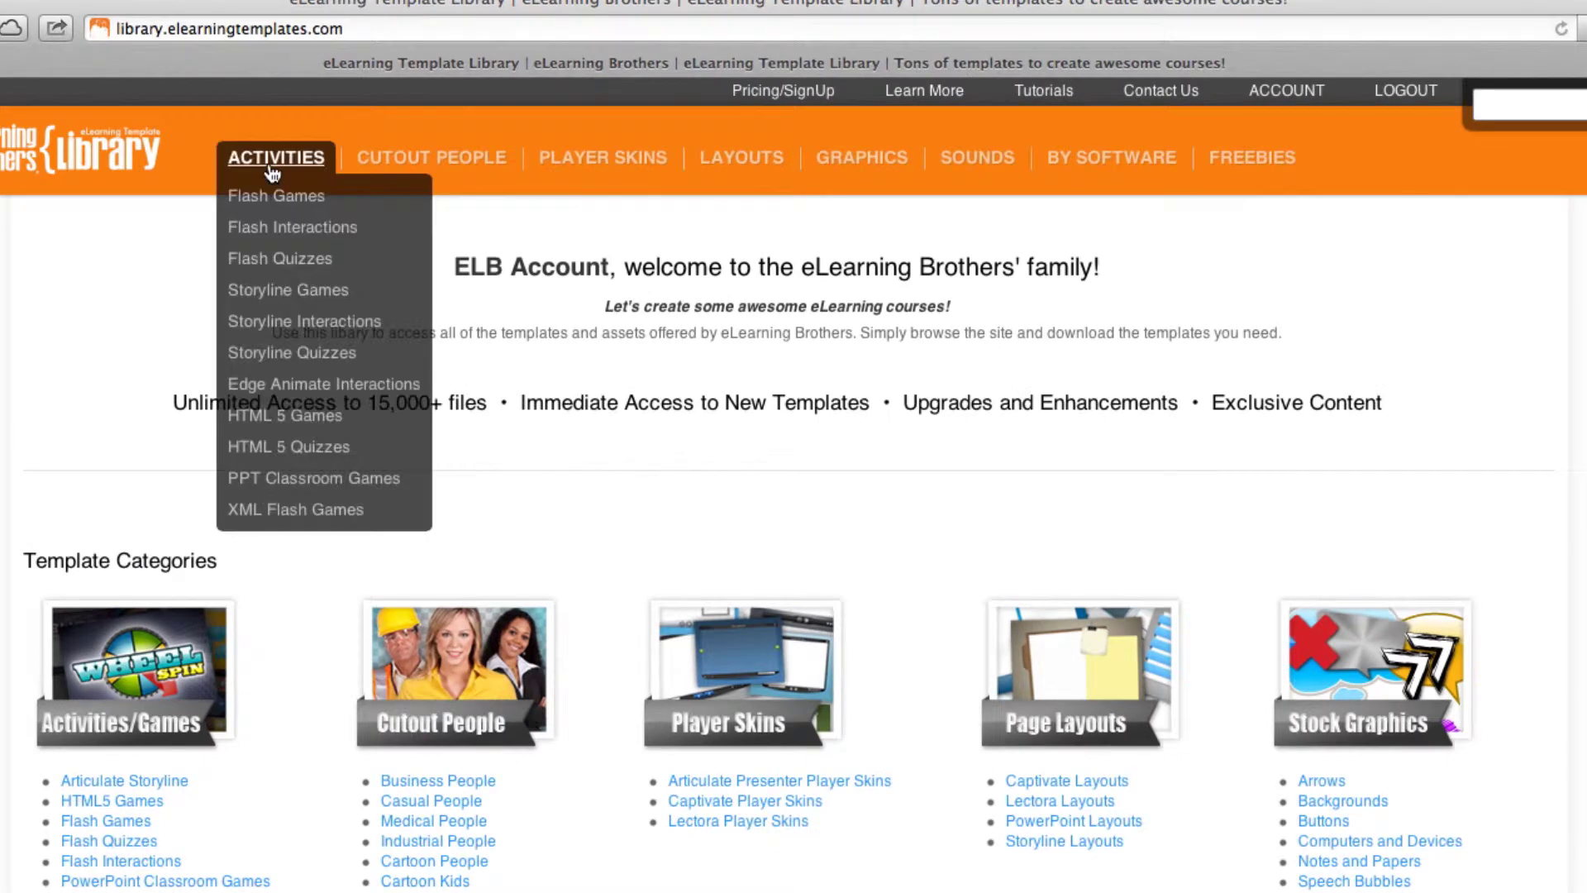
{"action": "left_click", "coordinate": [348, 386]}
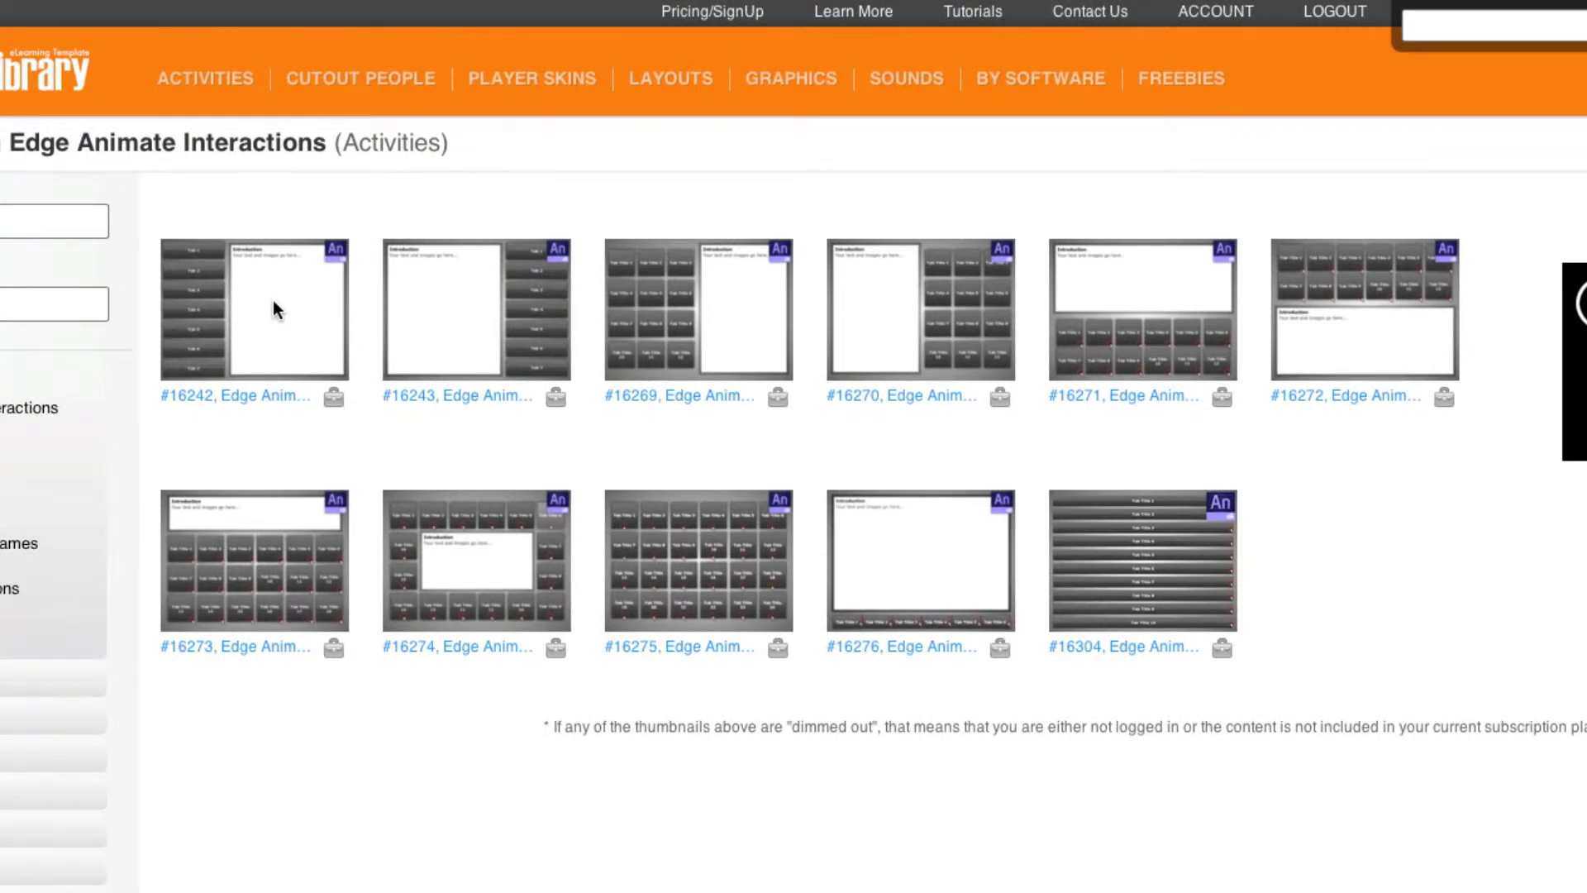
Step: Open the #16242 Tabs Left template page and highlight its Project Files and Template File downloads
{"action": "mouse_move", "coordinate": [552, 242]}
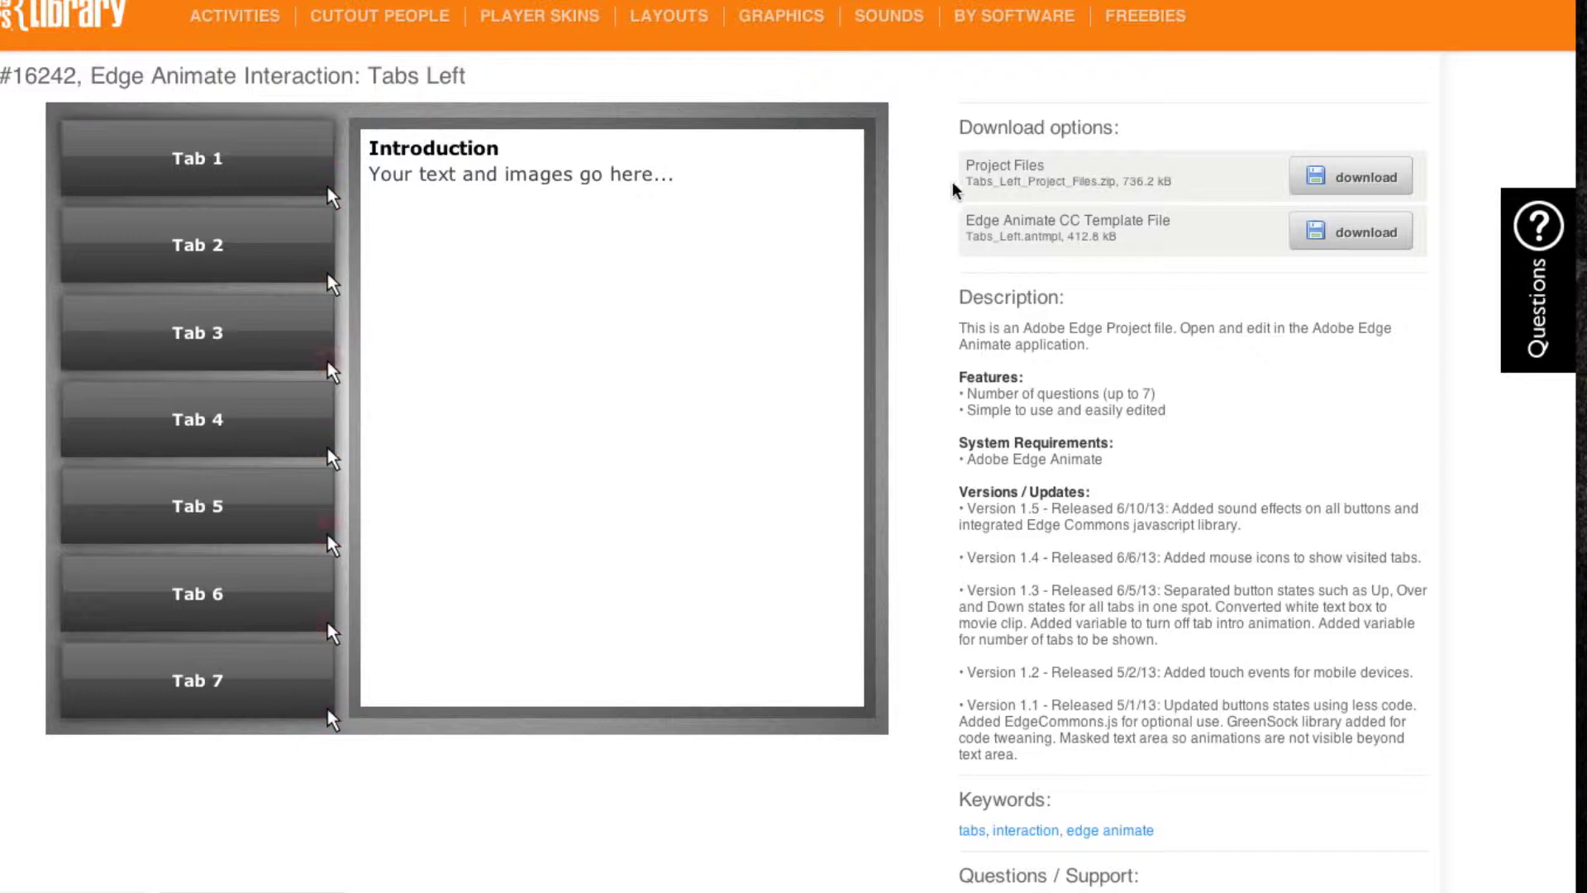
{"action": "left_click_drag", "start_coordinate": [1065, 176], "coordinate": [1144, 220]}
{"action": "left_click", "coordinate": [1089, 243]}
{"action": "left_click", "coordinate": [1176, 187]}
{"action": "left_click_drag", "start_coordinate": [1172, 220], "coordinate": [962, 228]}
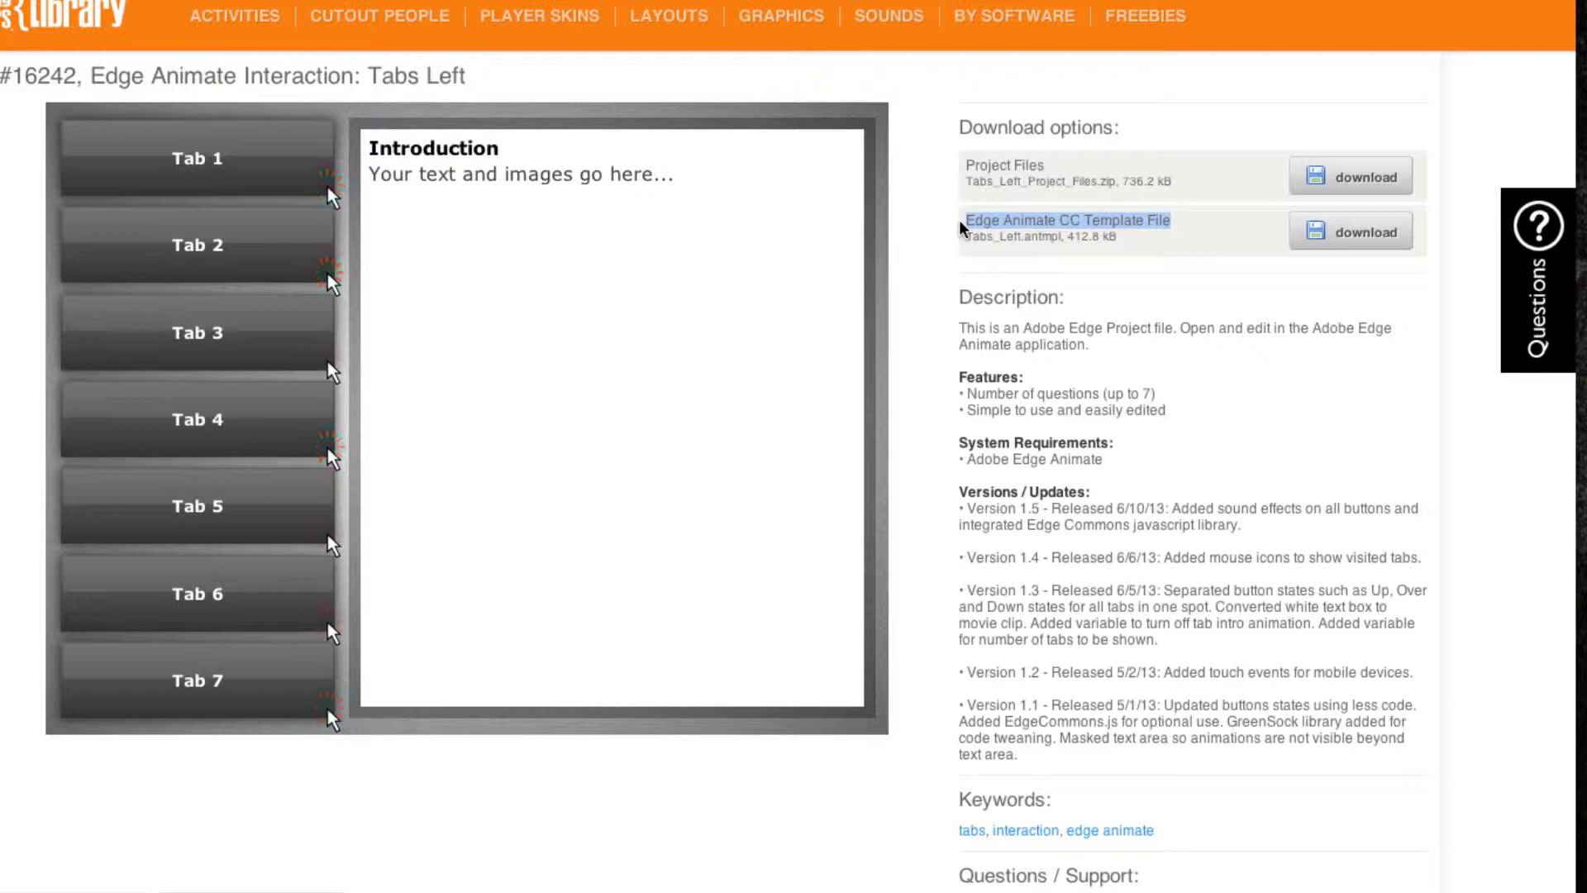
{"action": "left_click", "coordinate": [1049, 221]}
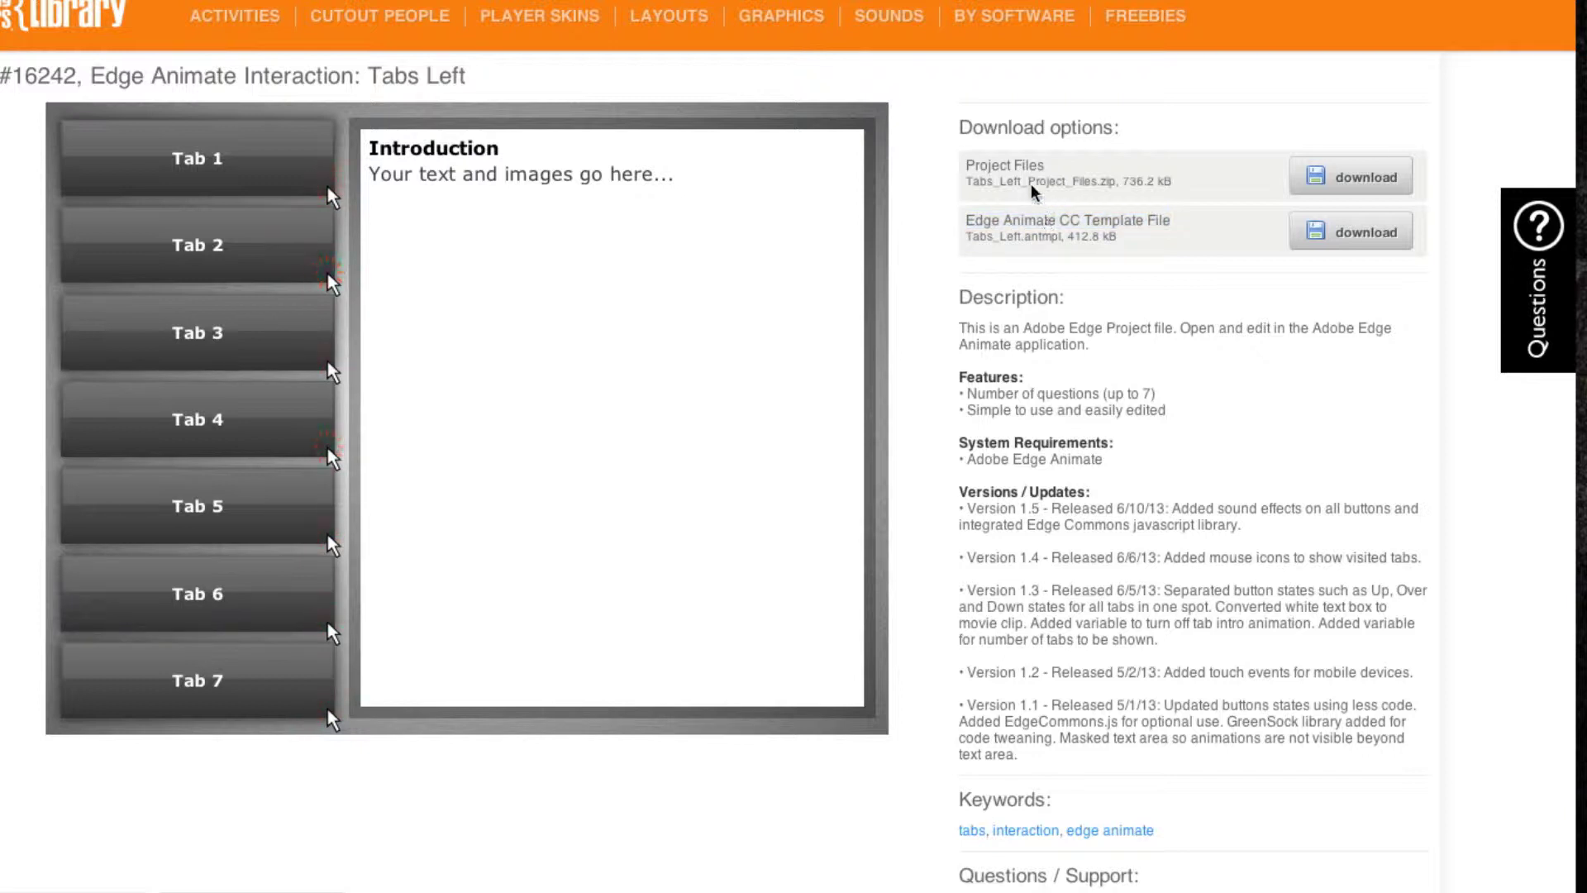
{"action": "left_click_drag", "start_coordinate": [1048, 165], "coordinate": [963, 166]}
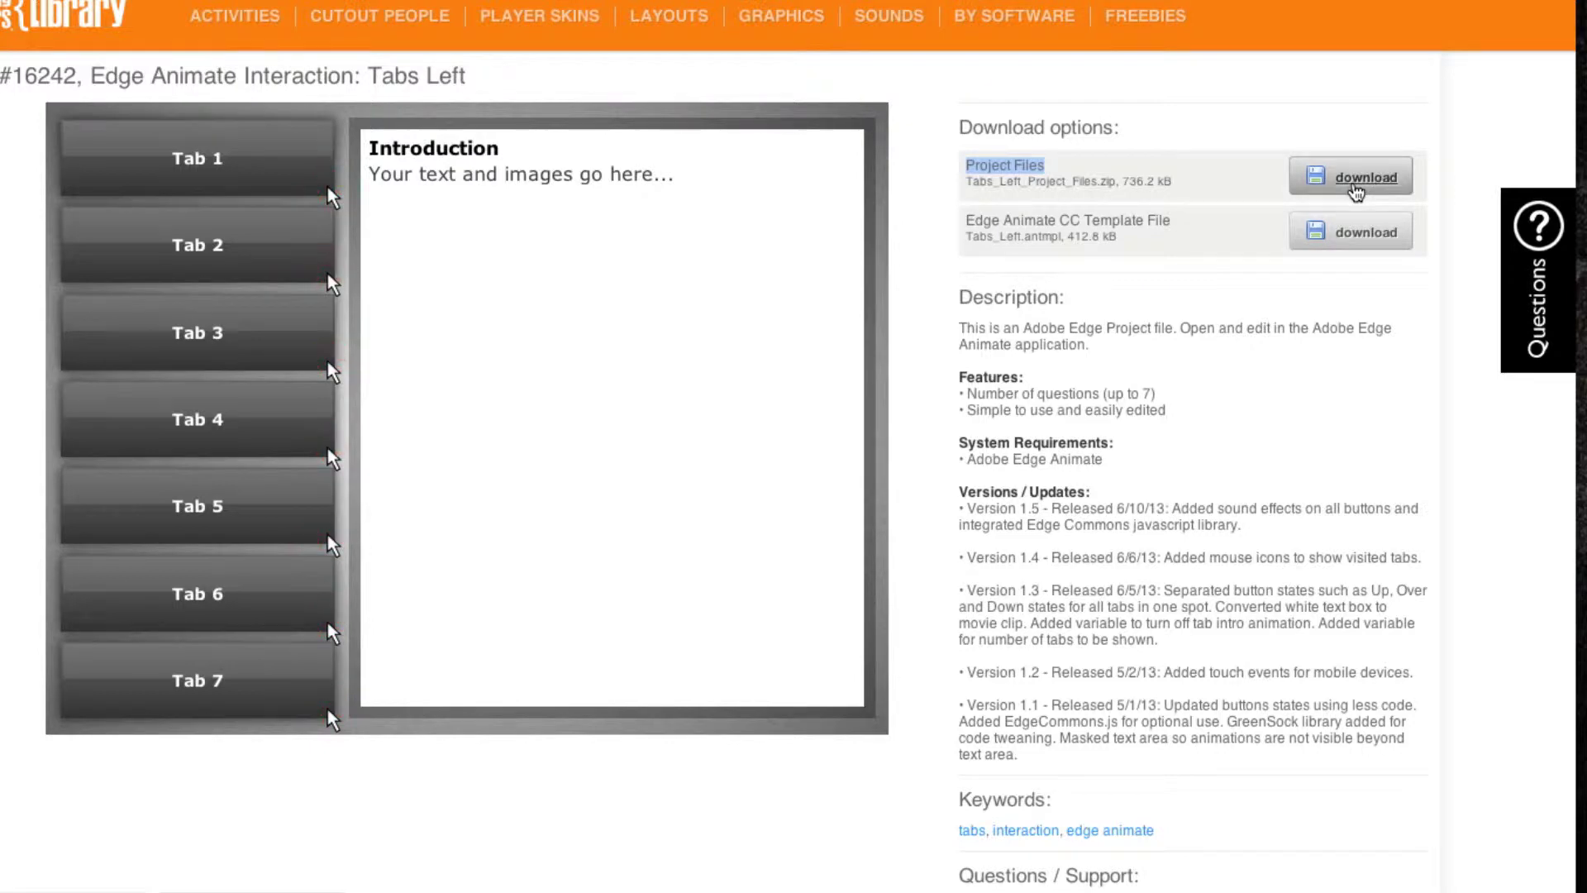
Step: Download the Tabs Left project files and open the Tabs_Left_Project_Files folder on the desktop
{"action": "left_click", "coordinate": [1363, 188]}
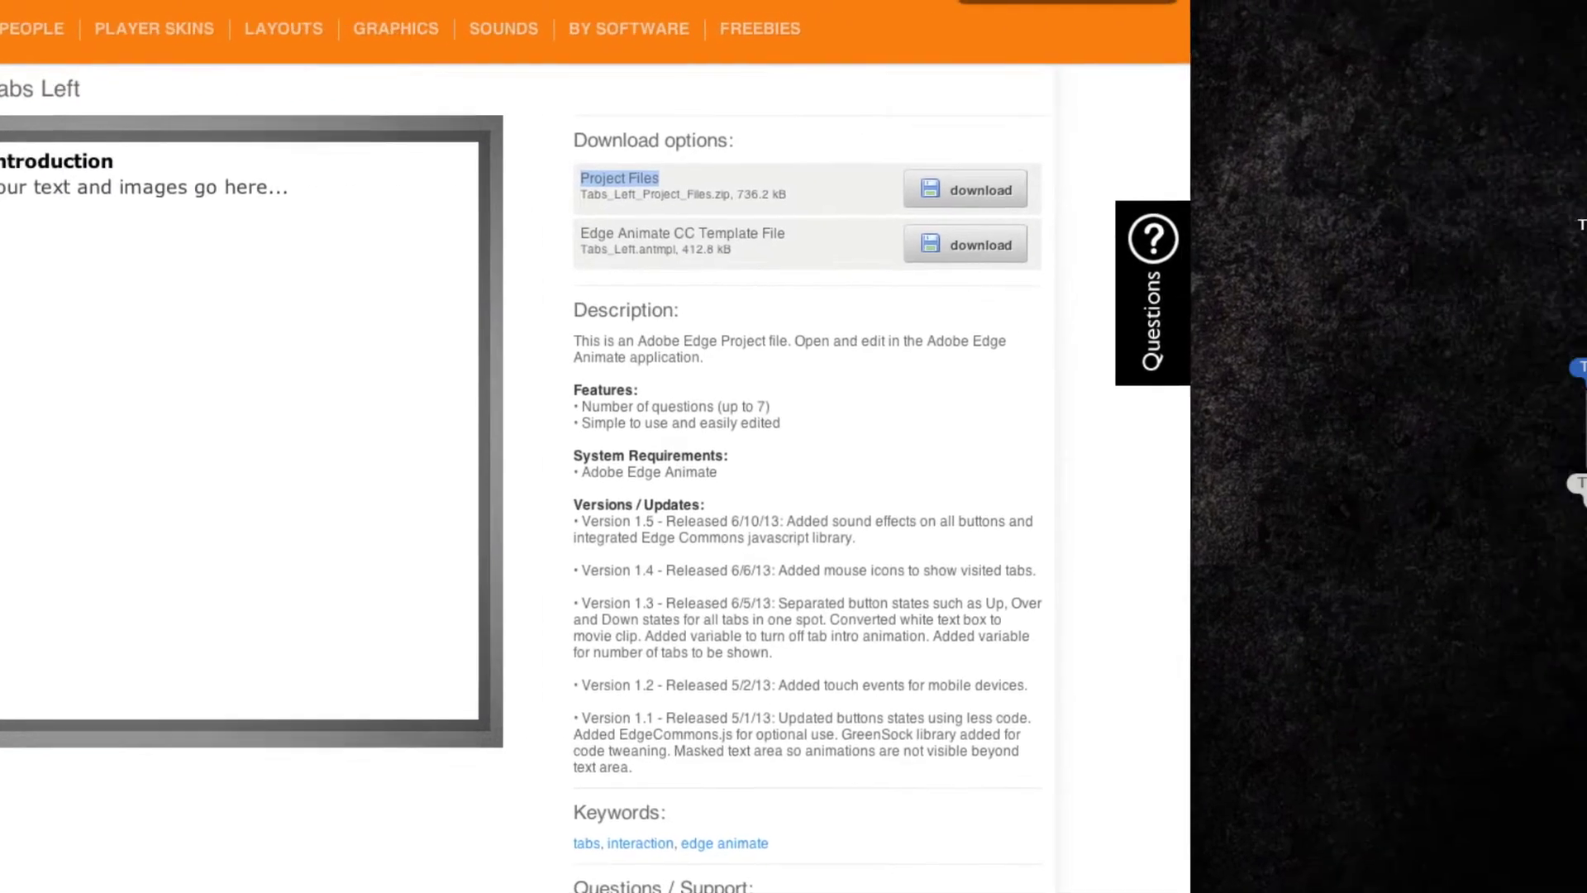
{"action": "left_click", "coordinate": [1511, 299]}
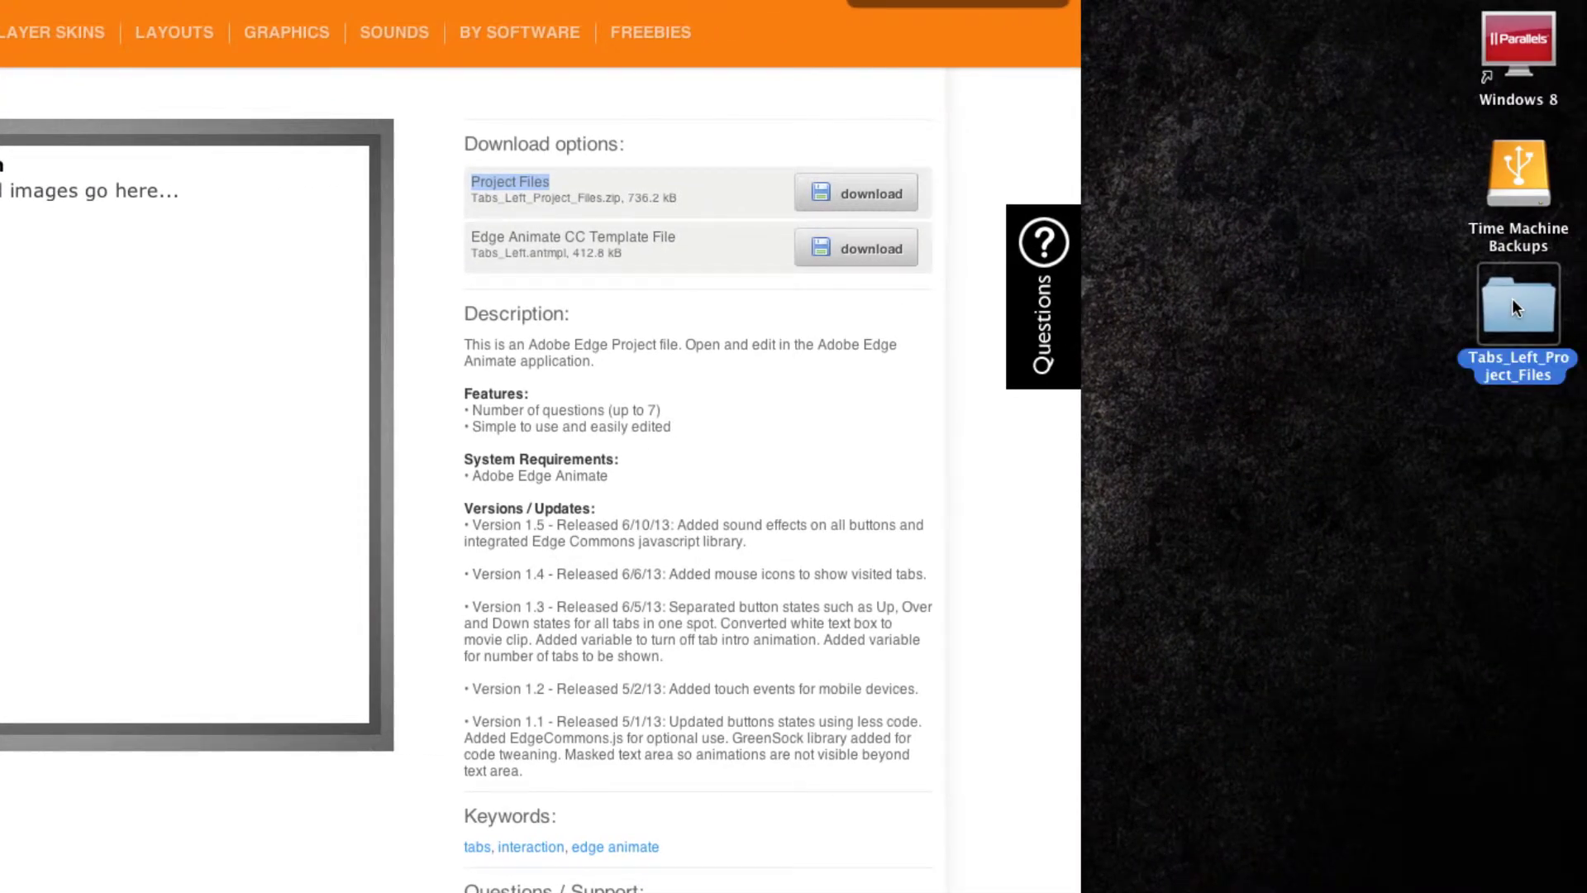
{"action": "double_click", "coordinate": [1513, 301]}
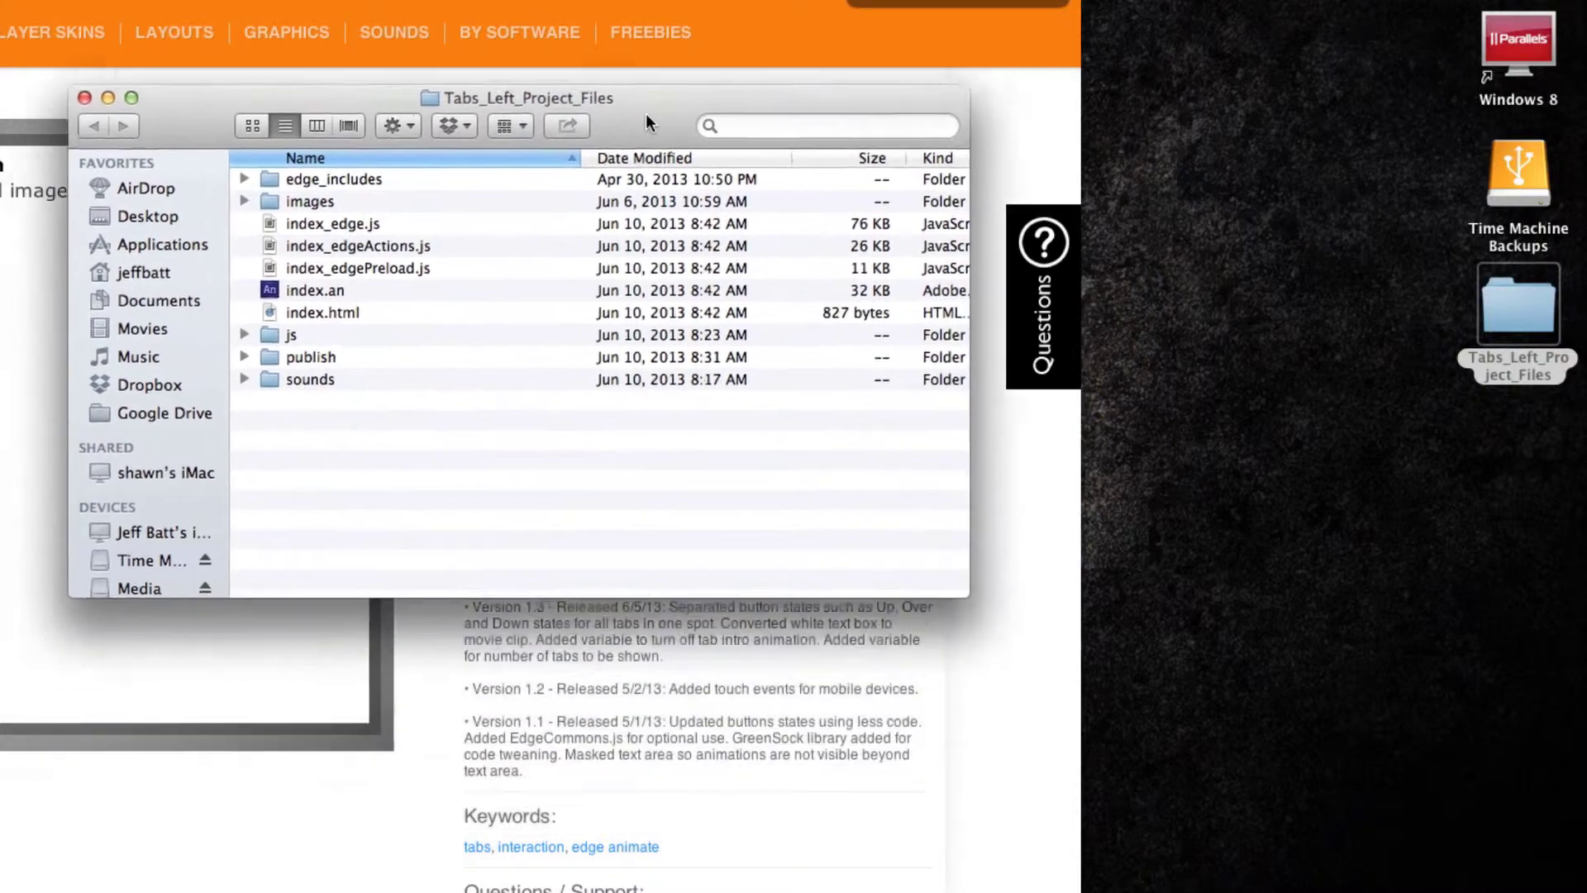
{"action": "left_click_drag", "start_coordinate": [647, 115], "coordinate": [660, 79]}
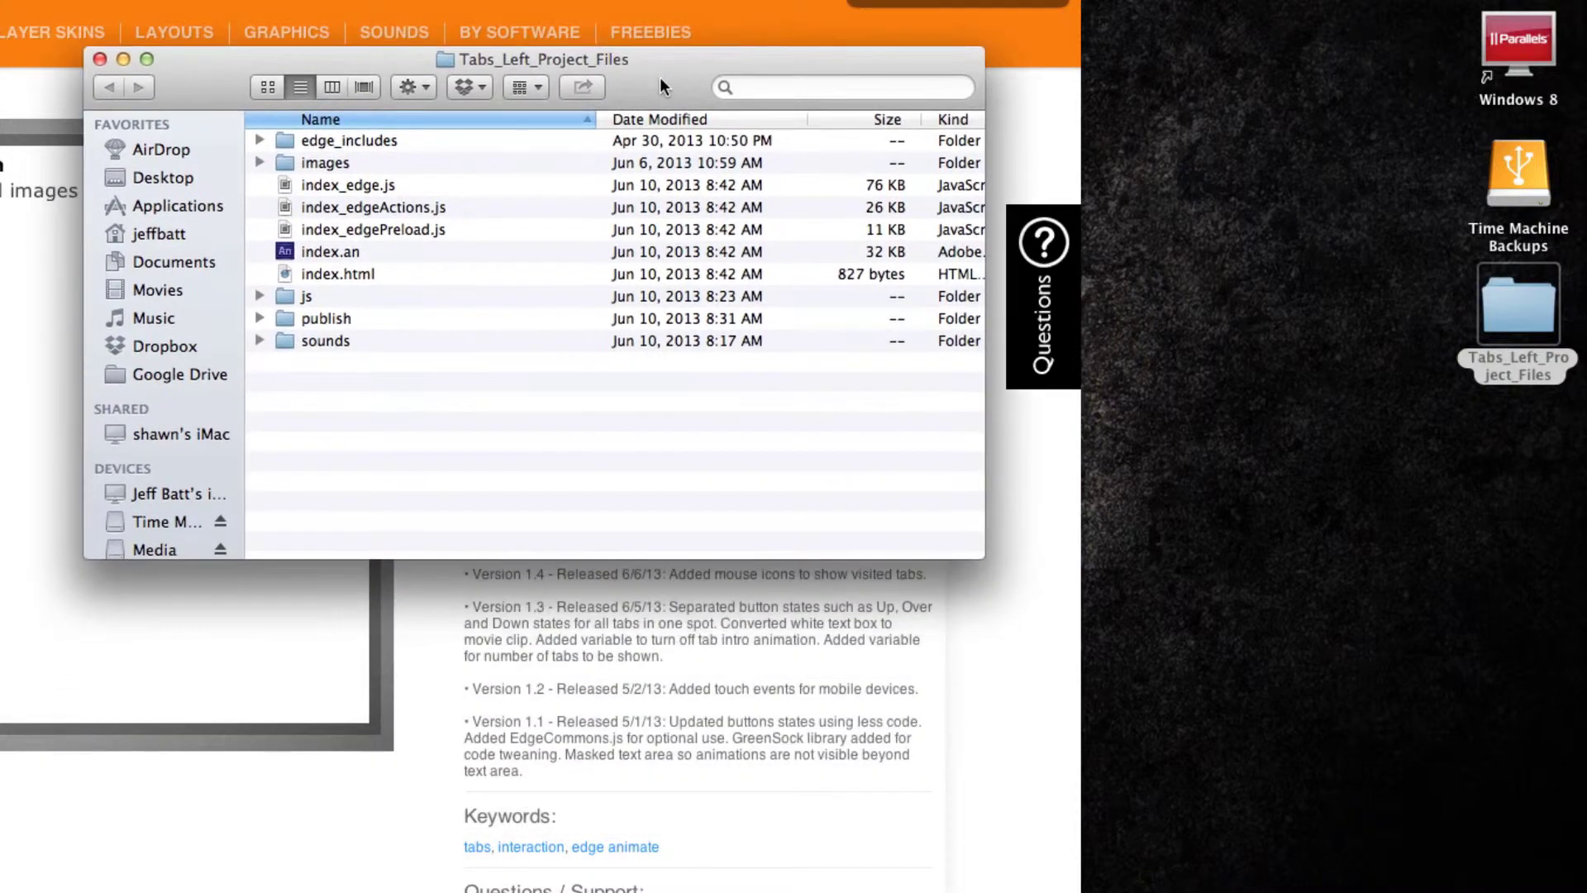
Step: Review the folder's edge_includes, images, index.an, index.html and publish items, leaving index.an unrenamed
{"action": "left_click", "coordinate": [349, 135]}
{"action": "left_click", "coordinate": [330, 161]}
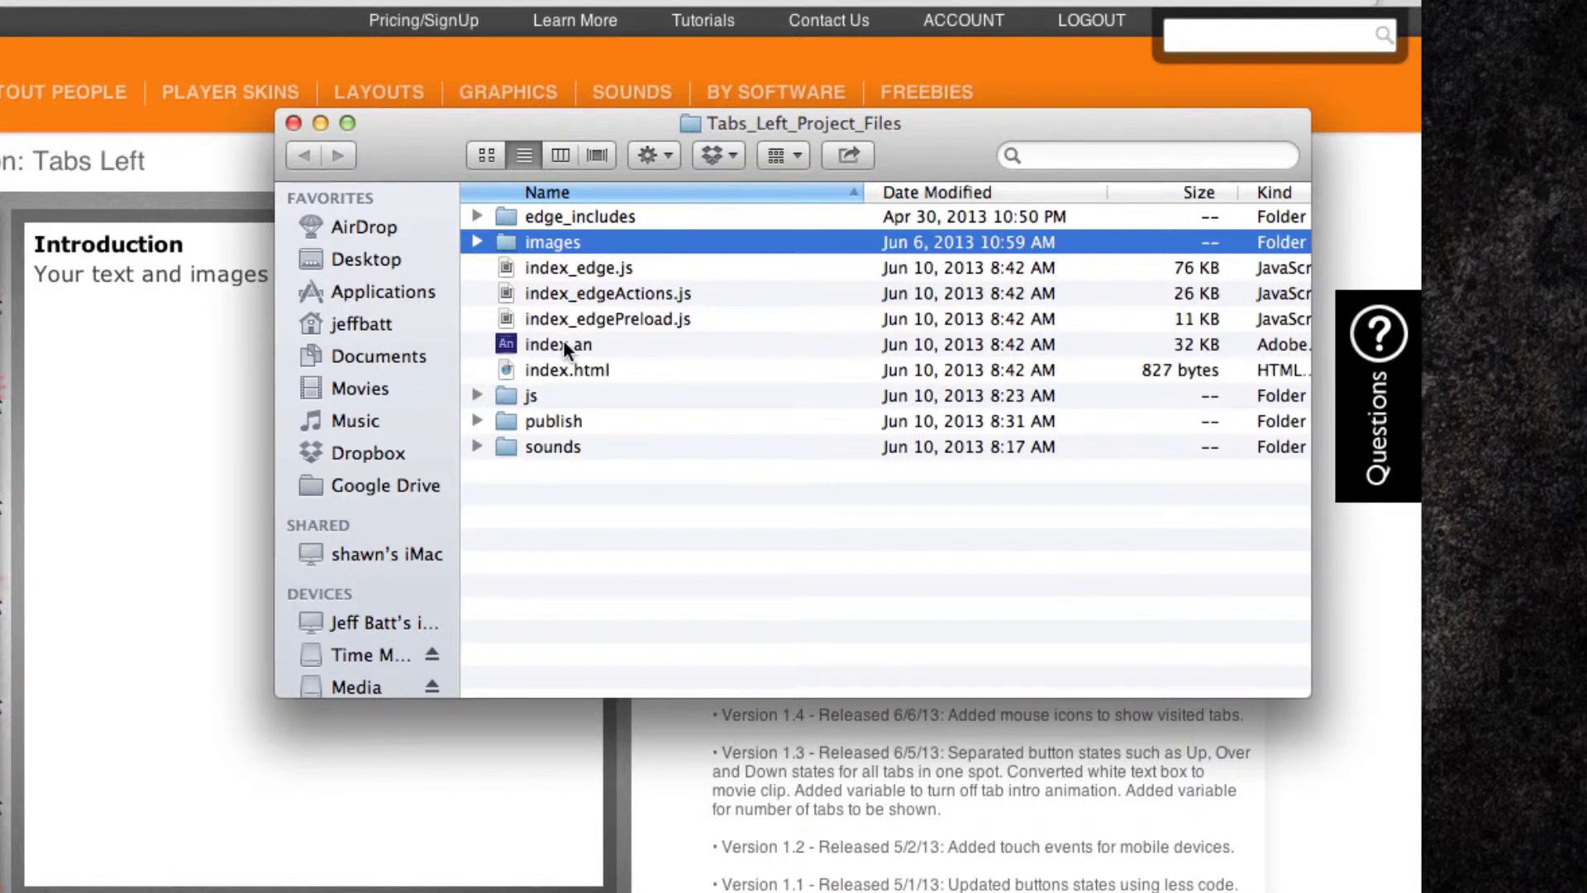
{"action": "left_click", "coordinate": [565, 348]}
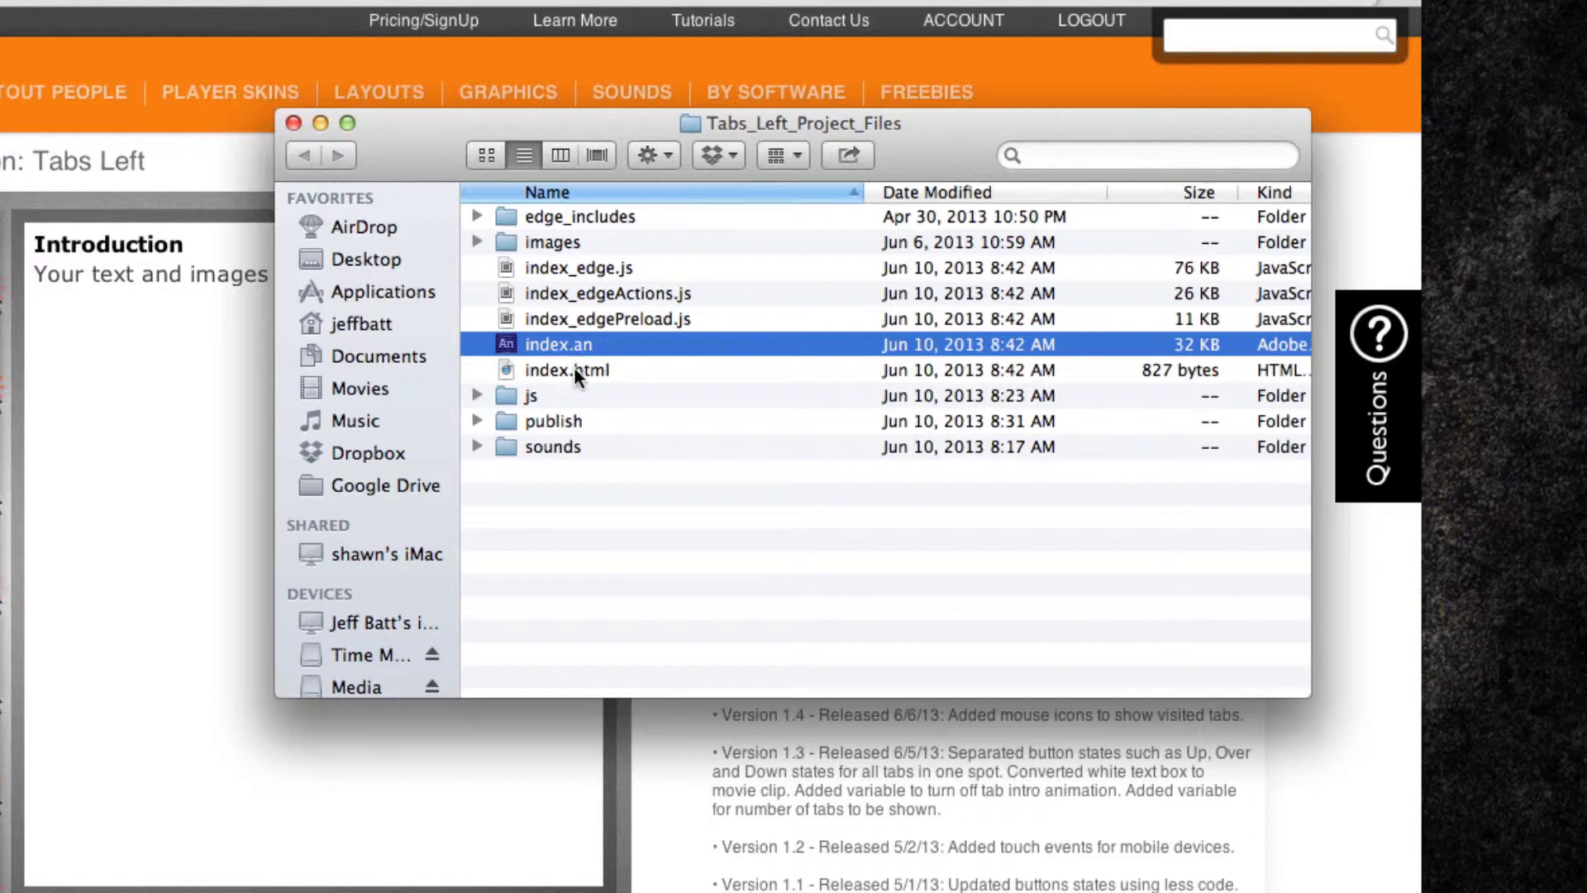
{"action": "left_click", "coordinate": [582, 370]}
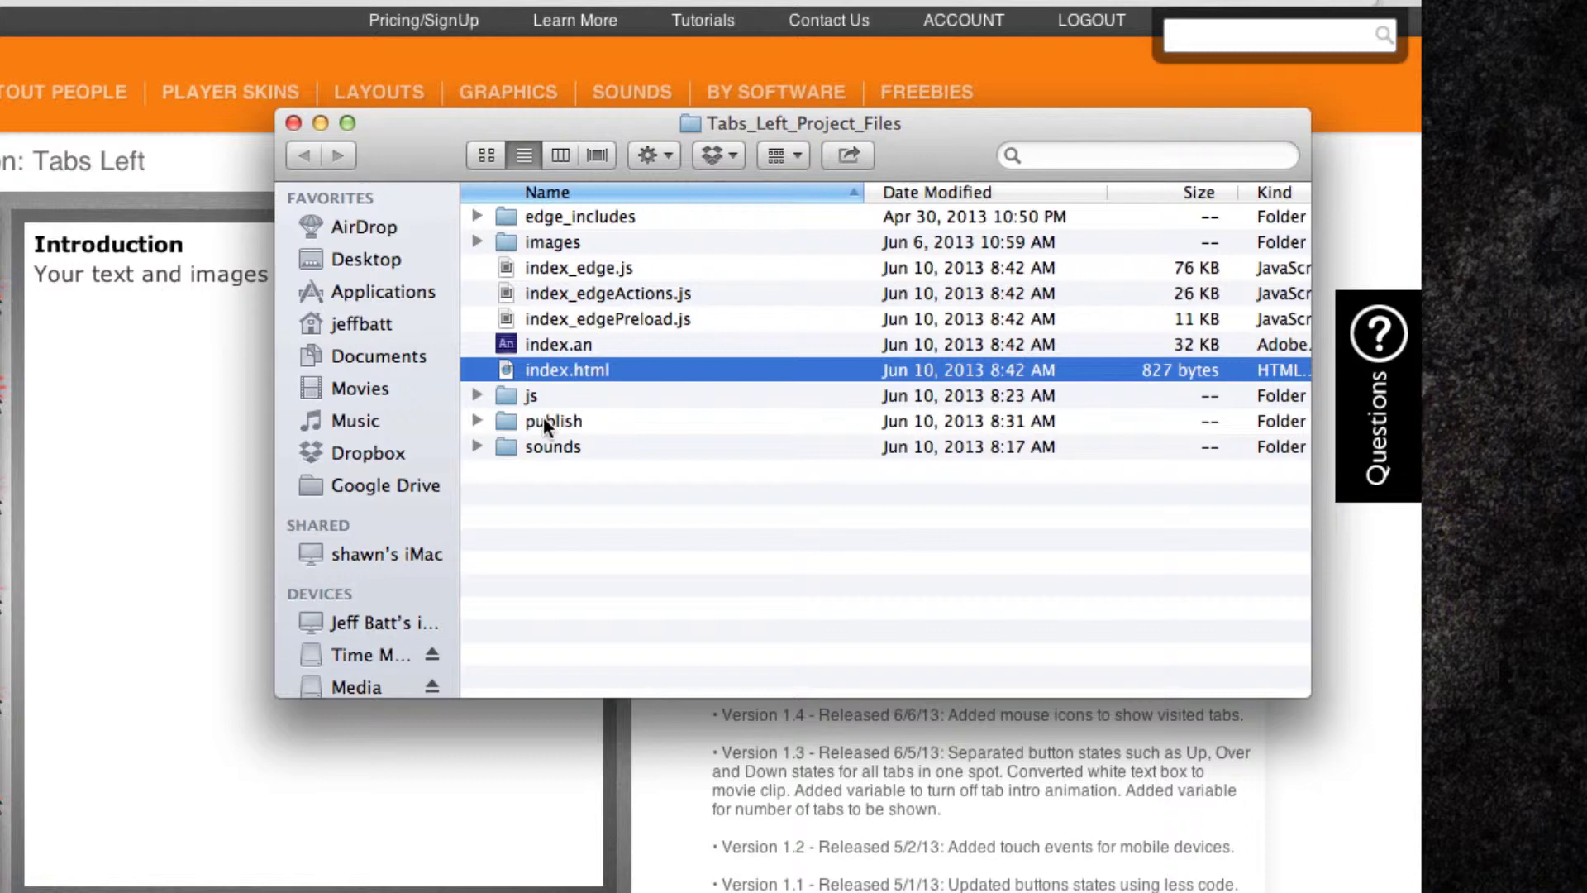
{"action": "left_click", "coordinate": [568, 421]}
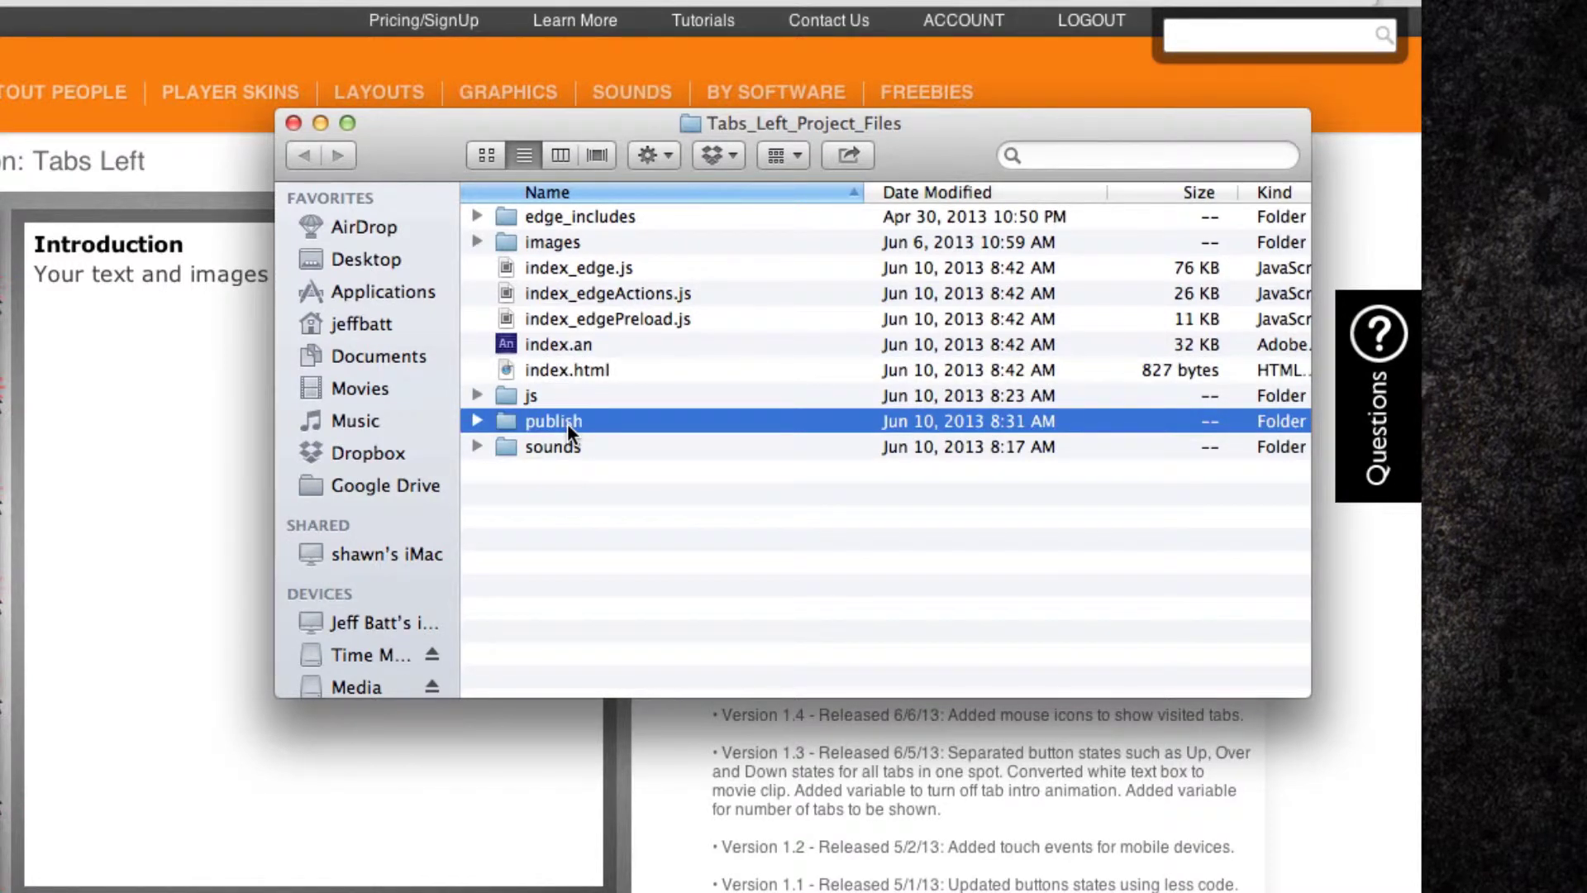
{"action": "left_click", "coordinate": [576, 346]}
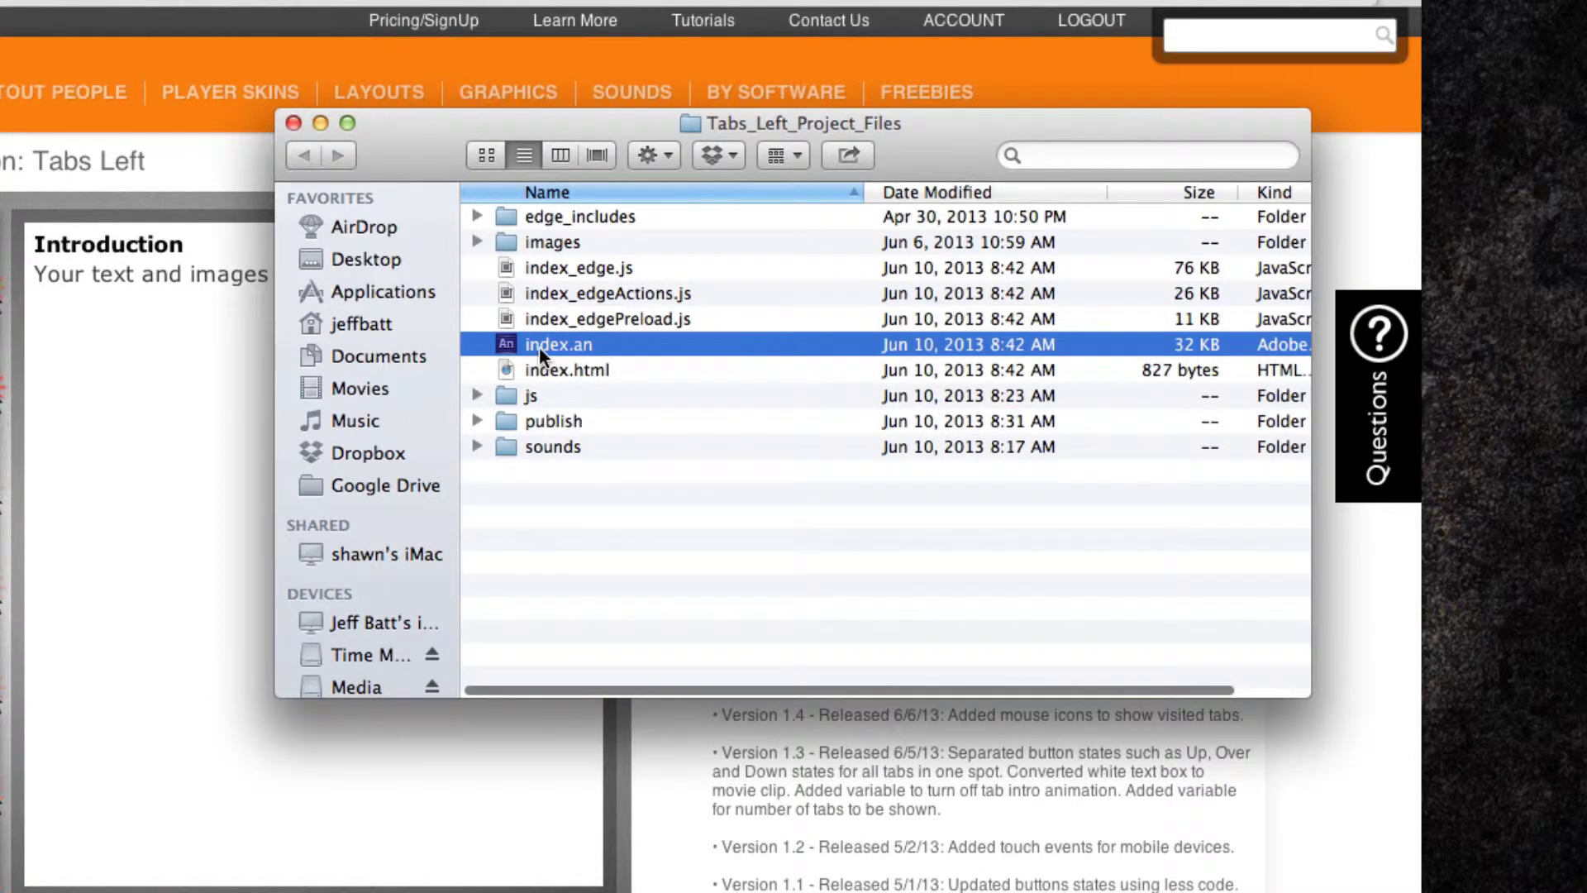
{"action": "left_click", "coordinate": [582, 344]}
{"action": "left_click", "coordinate": [606, 352]}
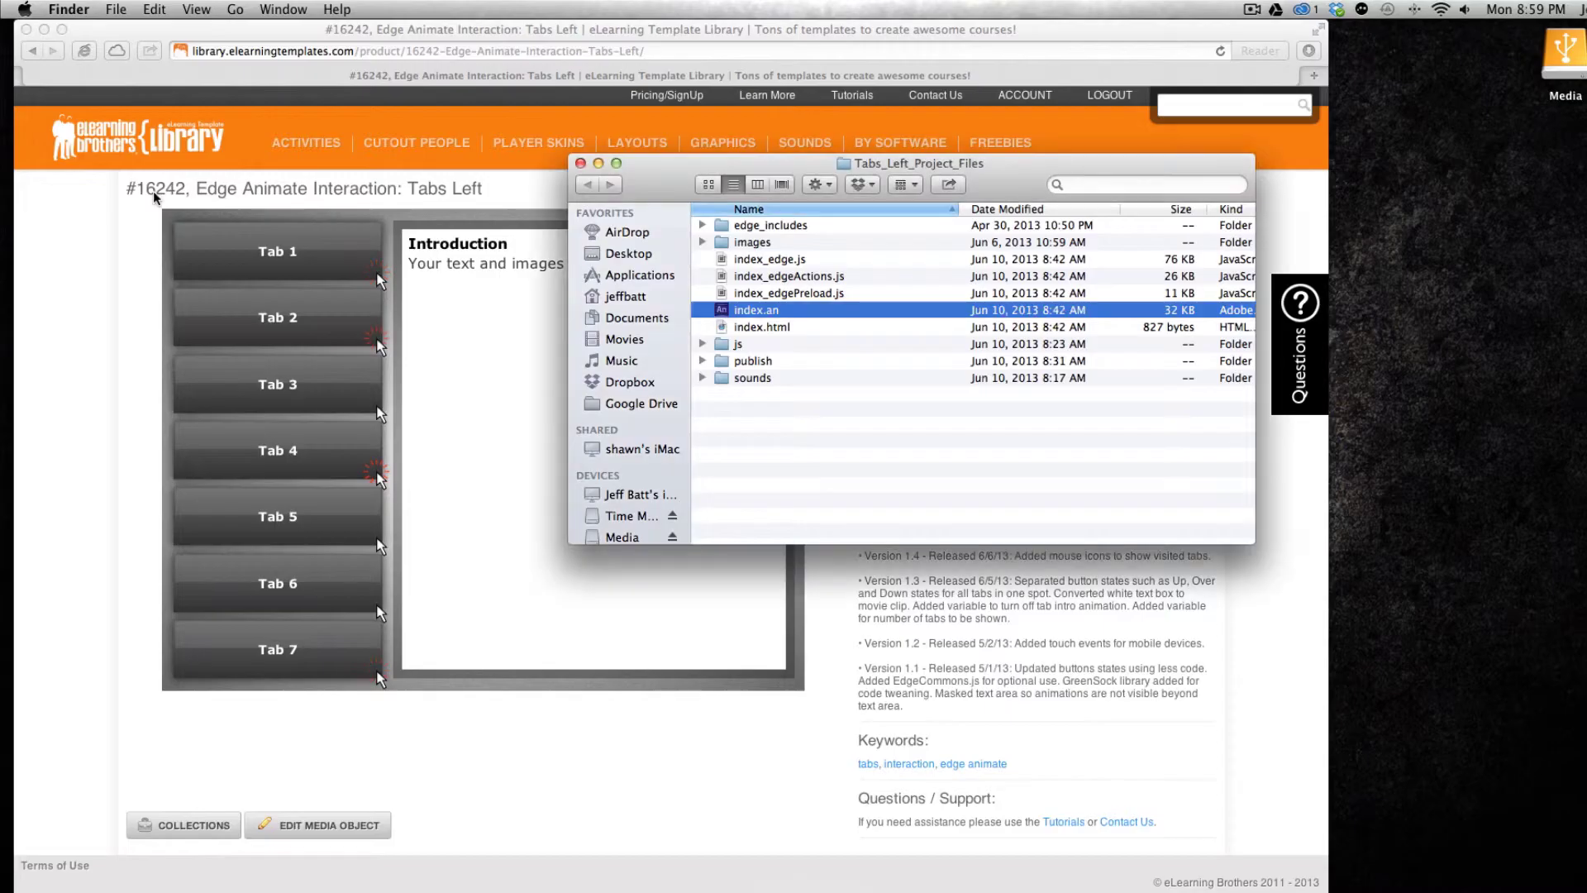
Step: Open index.an in Edge Animate CC and zoom the stage out to 75%
{"action": "double_click", "coordinate": [755, 310]}
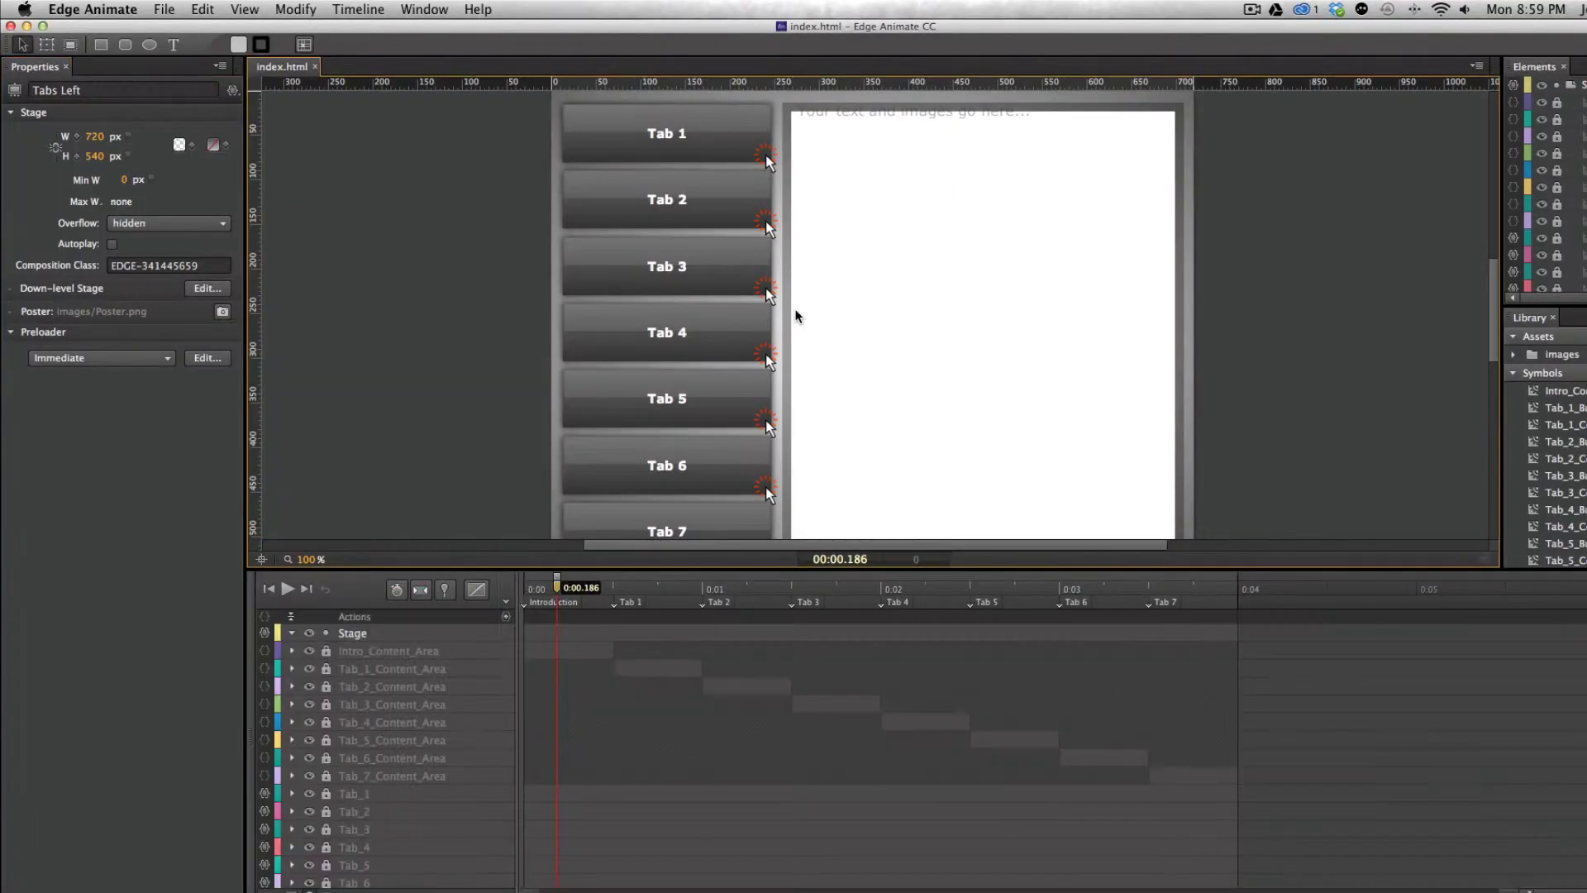
{"action": "key", "text": "super+minus"}
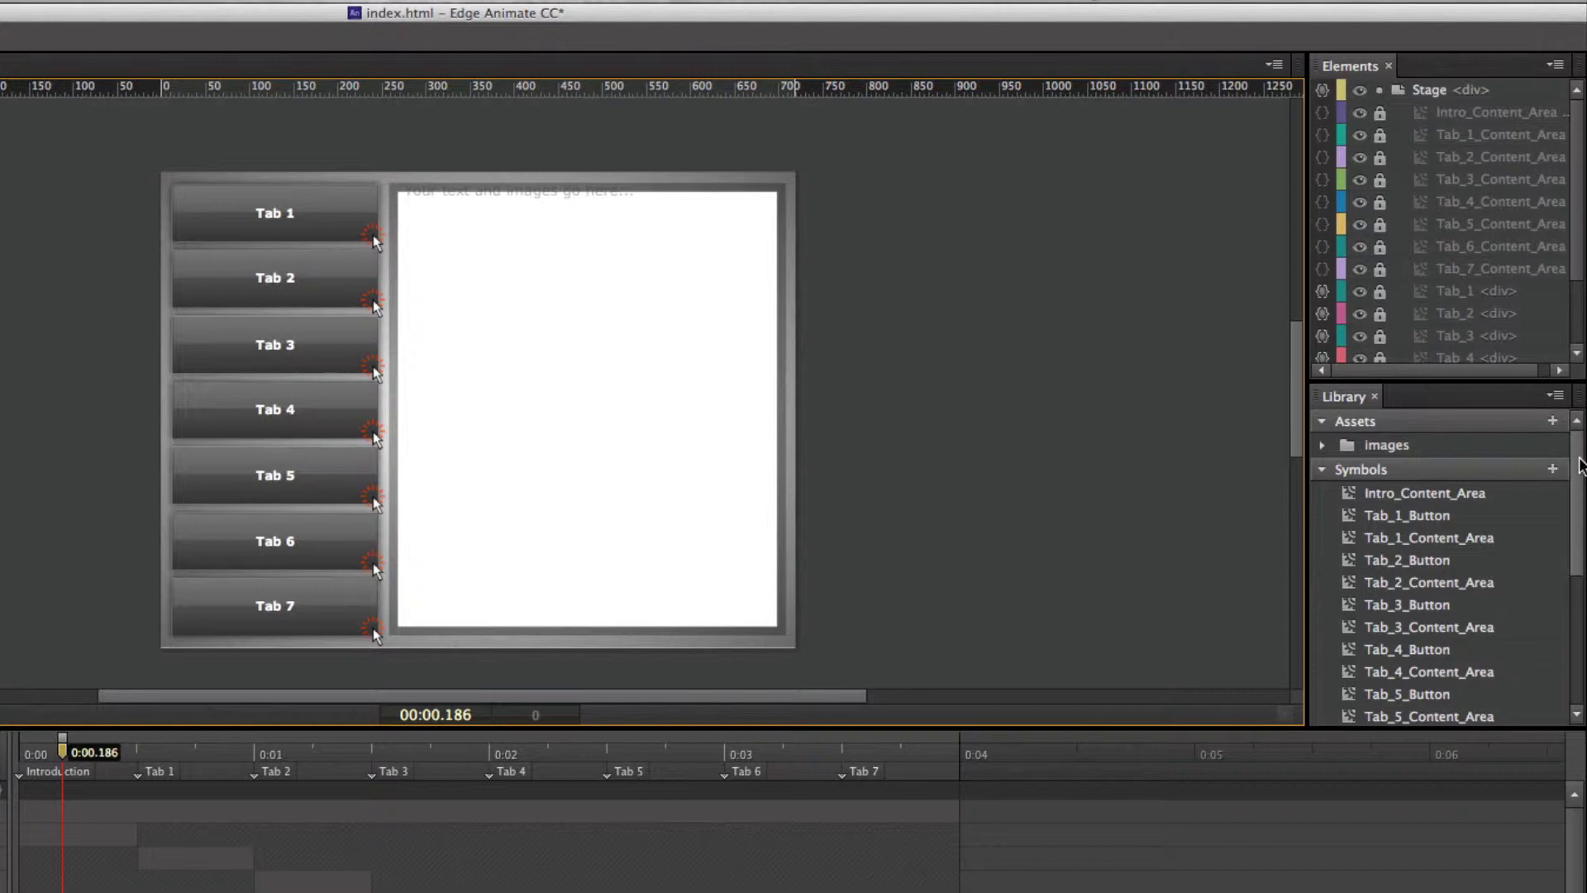
{"action": "left_click_drag", "start_coordinate": [1572, 446], "coordinate": [1574, 496]}
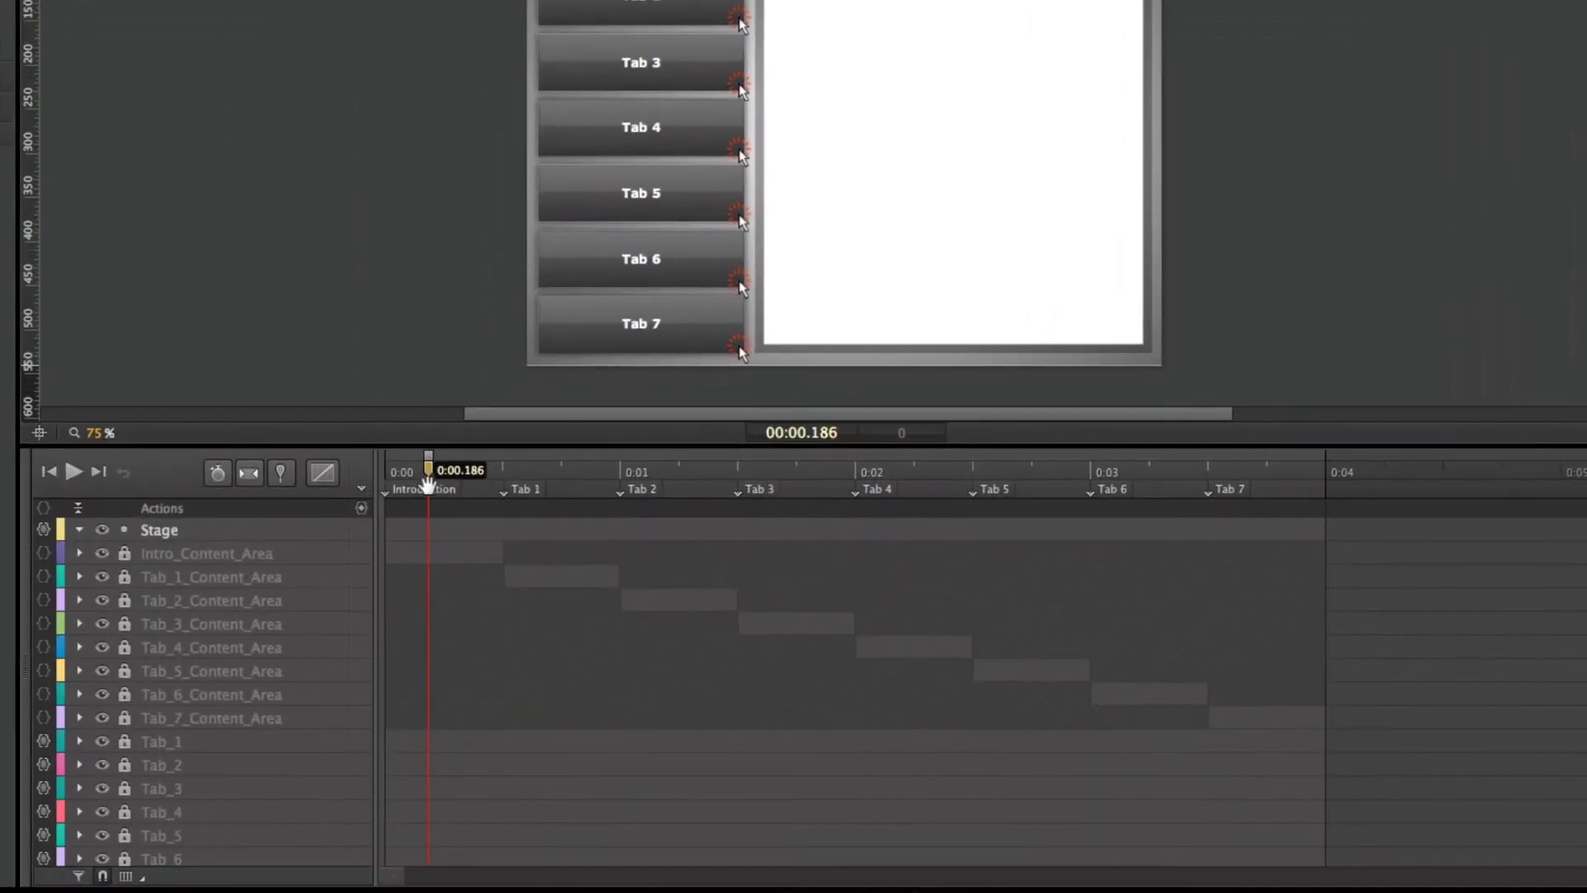
{"action": "left_click", "coordinate": [414, 490]}
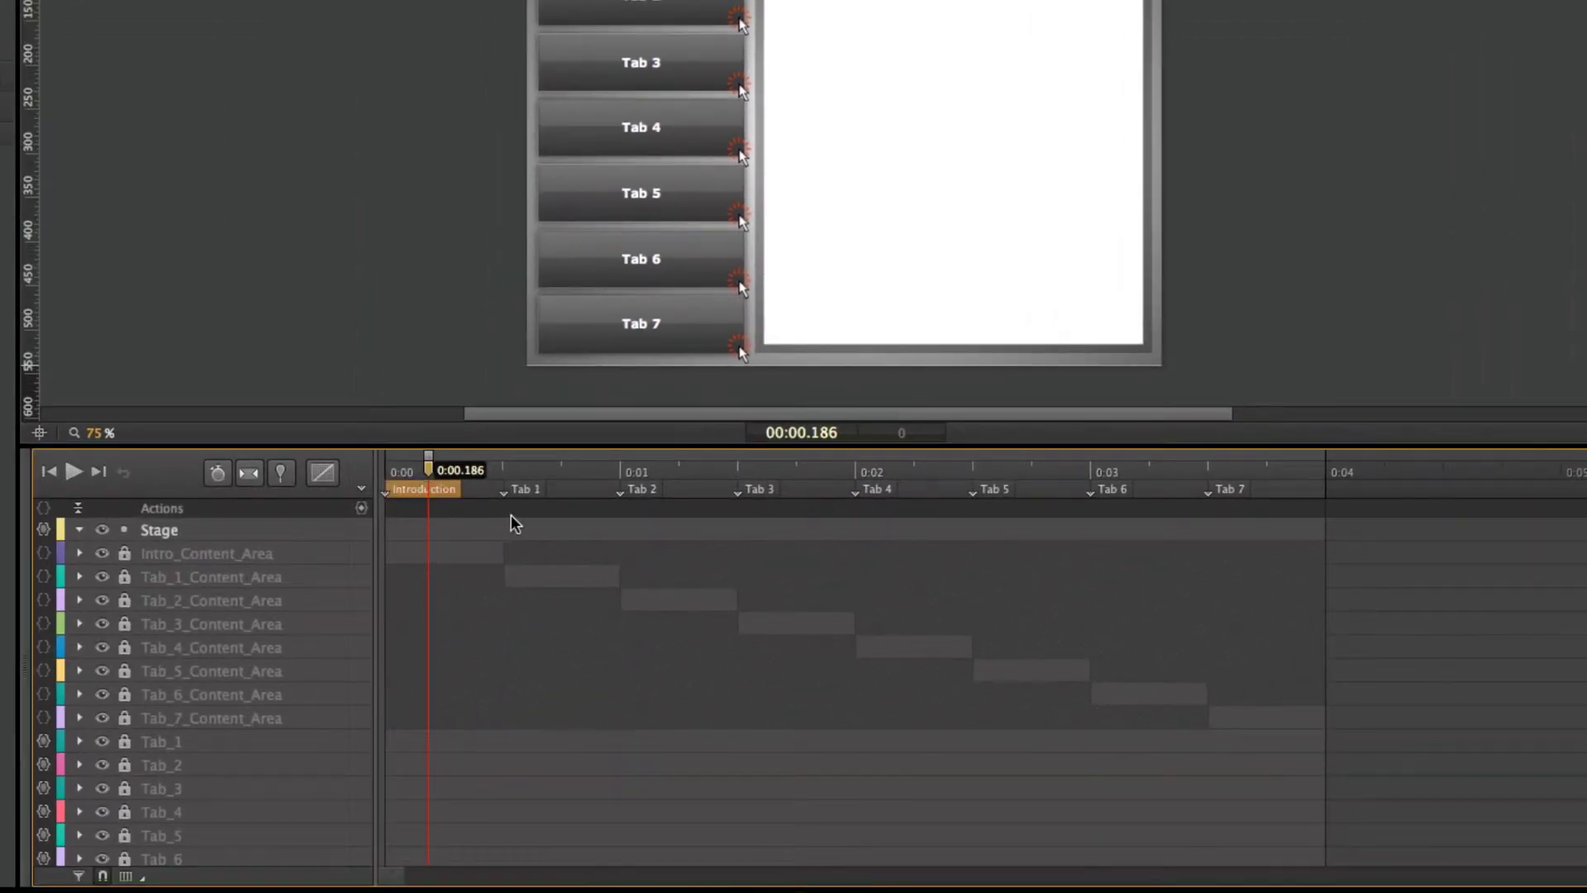
{"action": "left_click", "coordinate": [523, 489]}
{"action": "left_click", "coordinate": [650, 489]}
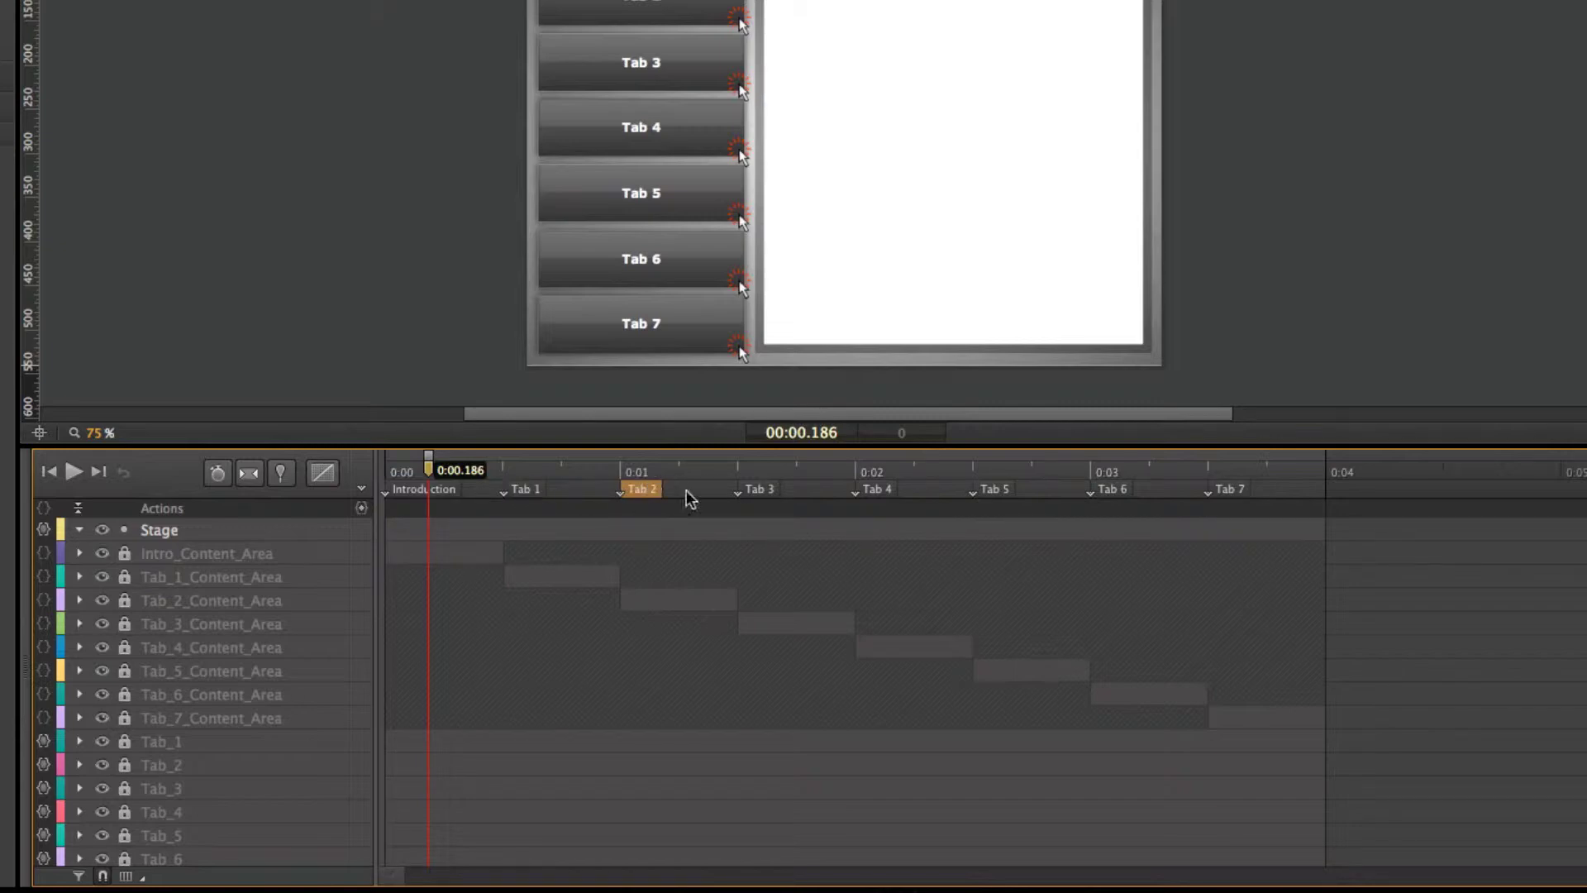
{"action": "left_click", "coordinate": [775, 489]}
{"action": "left_click", "coordinate": [878, 490]}
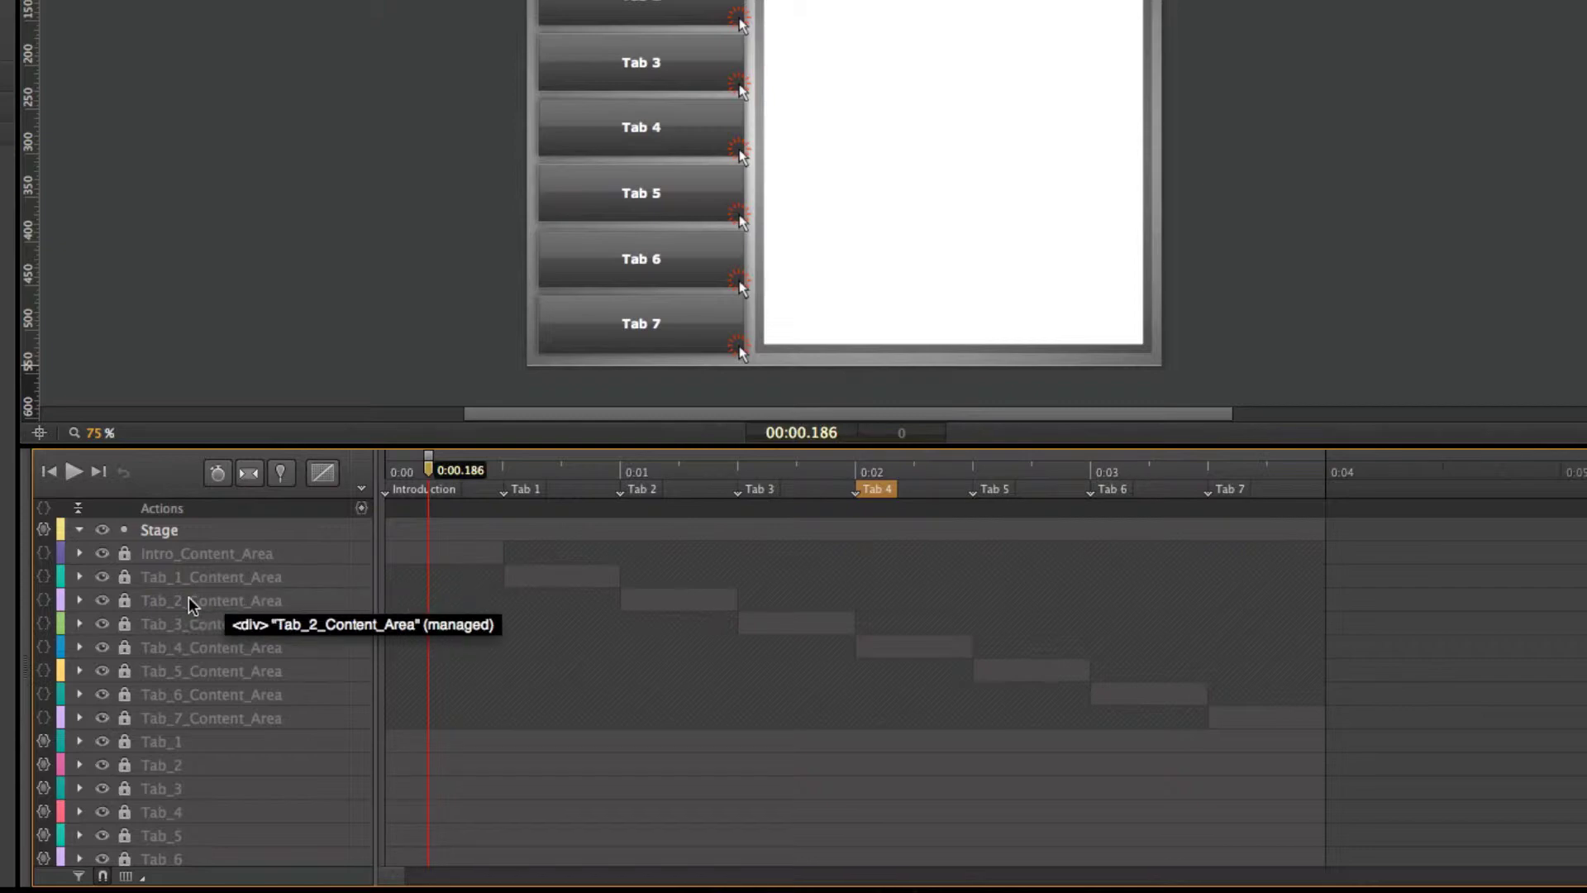
{"action": "scroll", "coordinate": [248, 756], "scroll_direction": "down", "scroll_amount": 2}
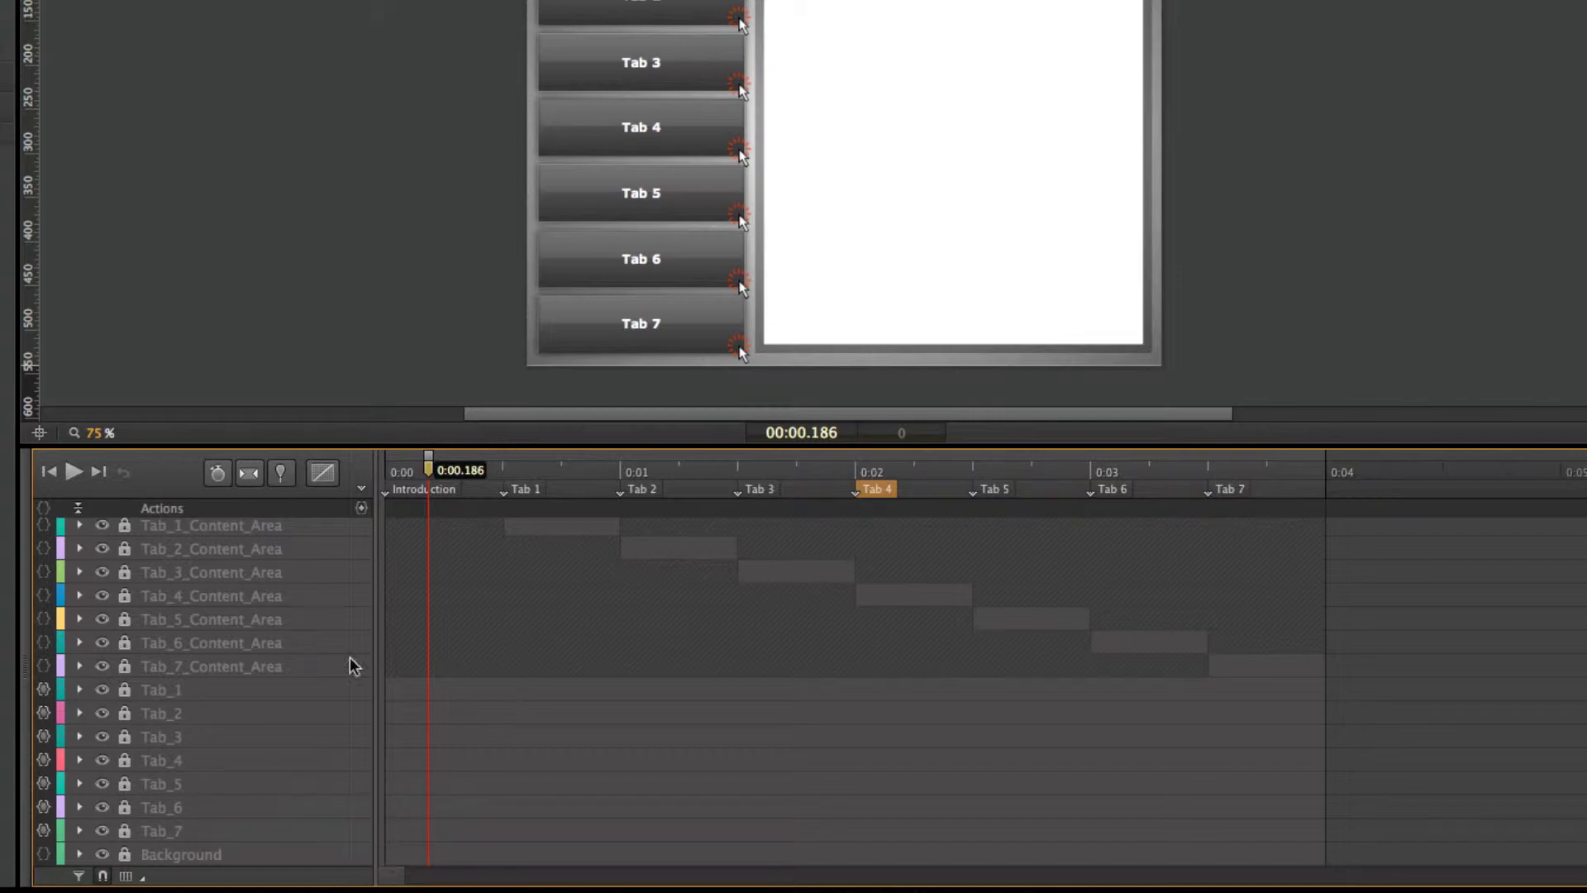
{"action": "scroll", "coordinate": [124, 556], "scroll_direction": "up", "scroll_amount": 2}
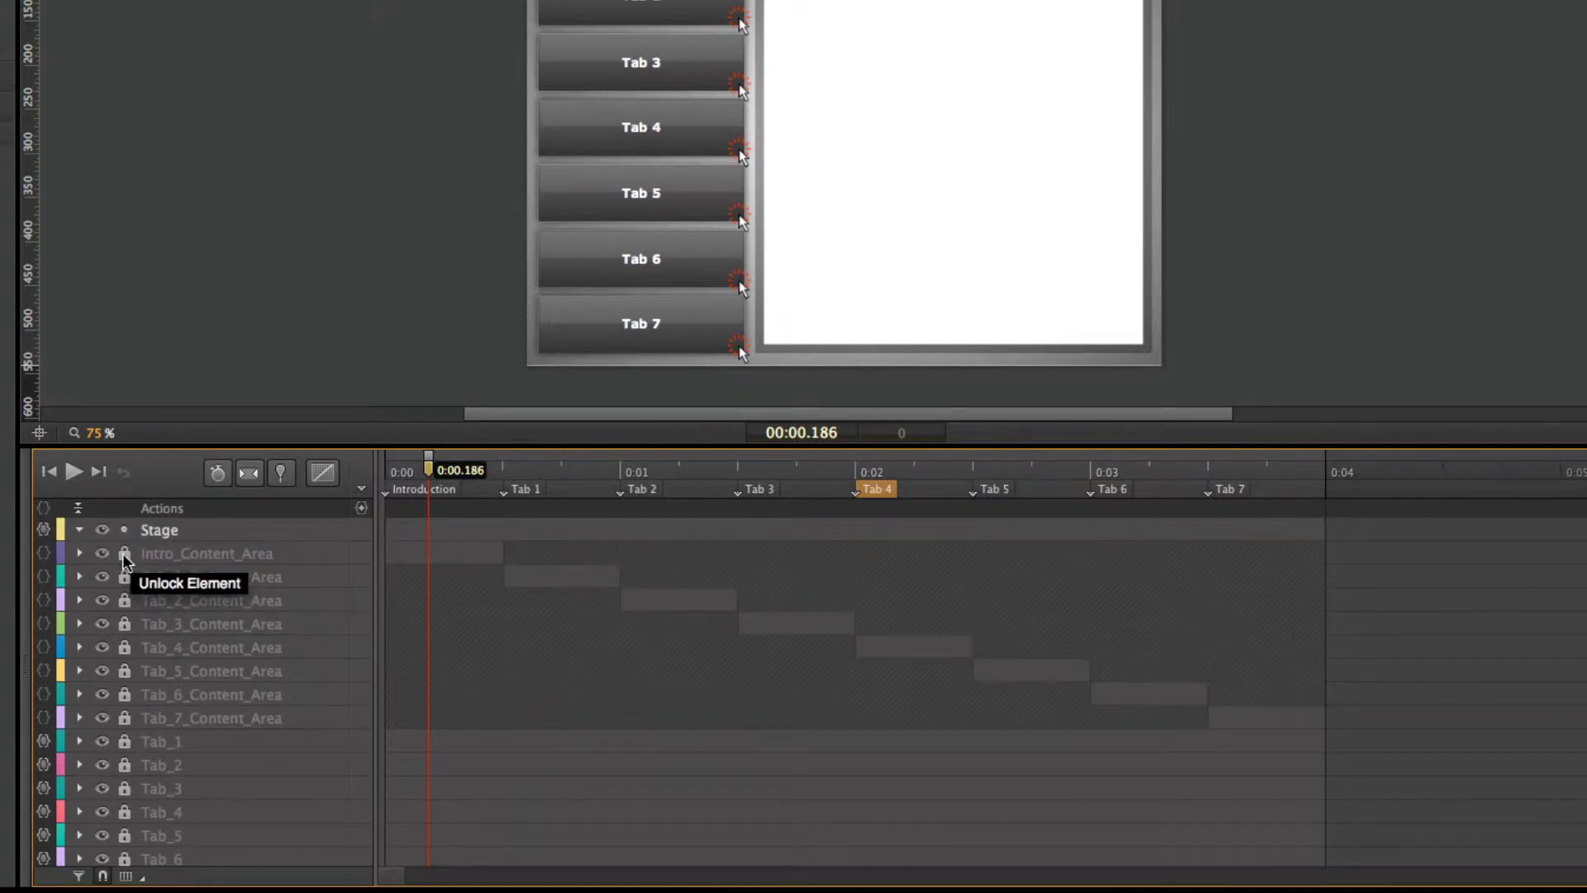
{"action": "scroll", "coordinate": [124, 558], "scroll_direction": "down", "scroll_amount": 2}
{"action": "scroll", "coordinate": [124, 558], "scroll_direction": "up", "scroll_amount": 2}
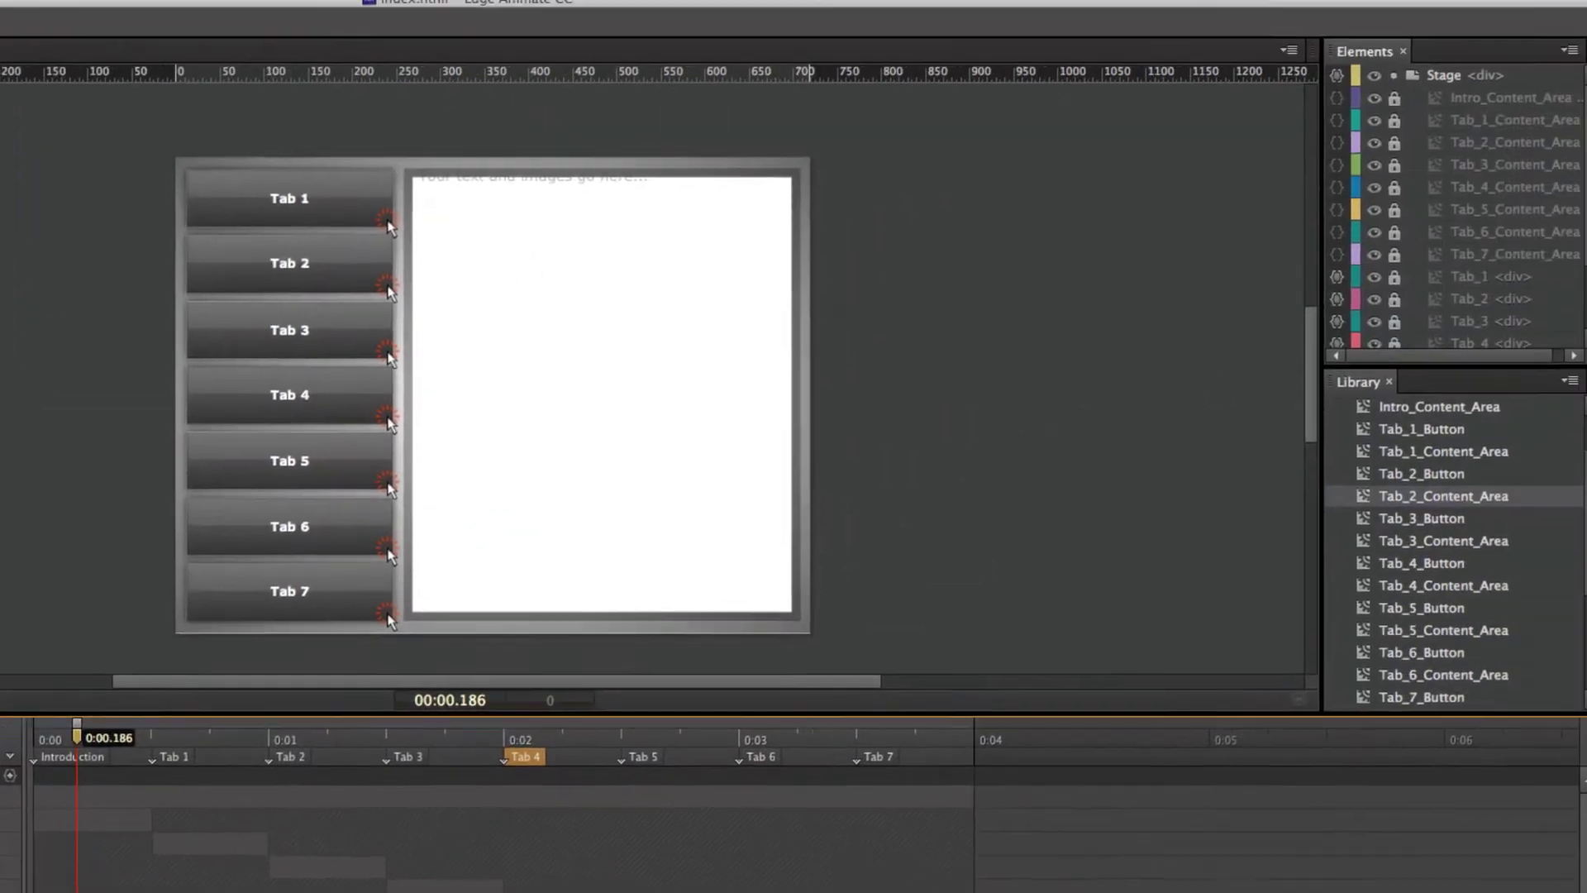
{"action": "scroll", "coordinate": [1408, 510], "scroll_direction": "up", "scroll_amount": 3}
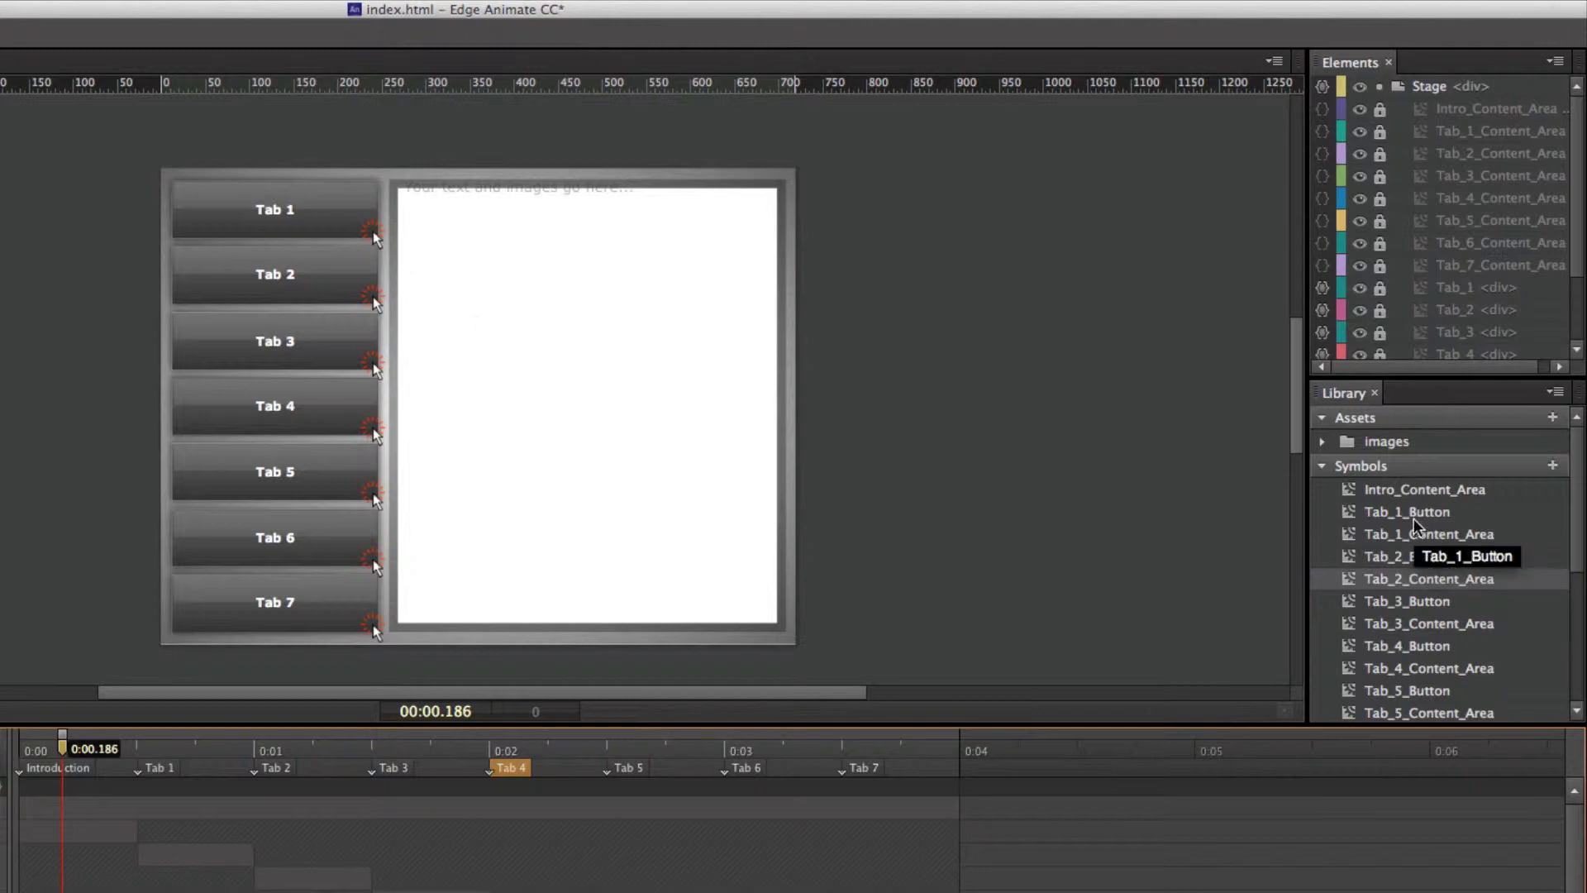
{"action": "left_click", "coordinate": [1353, 495]}
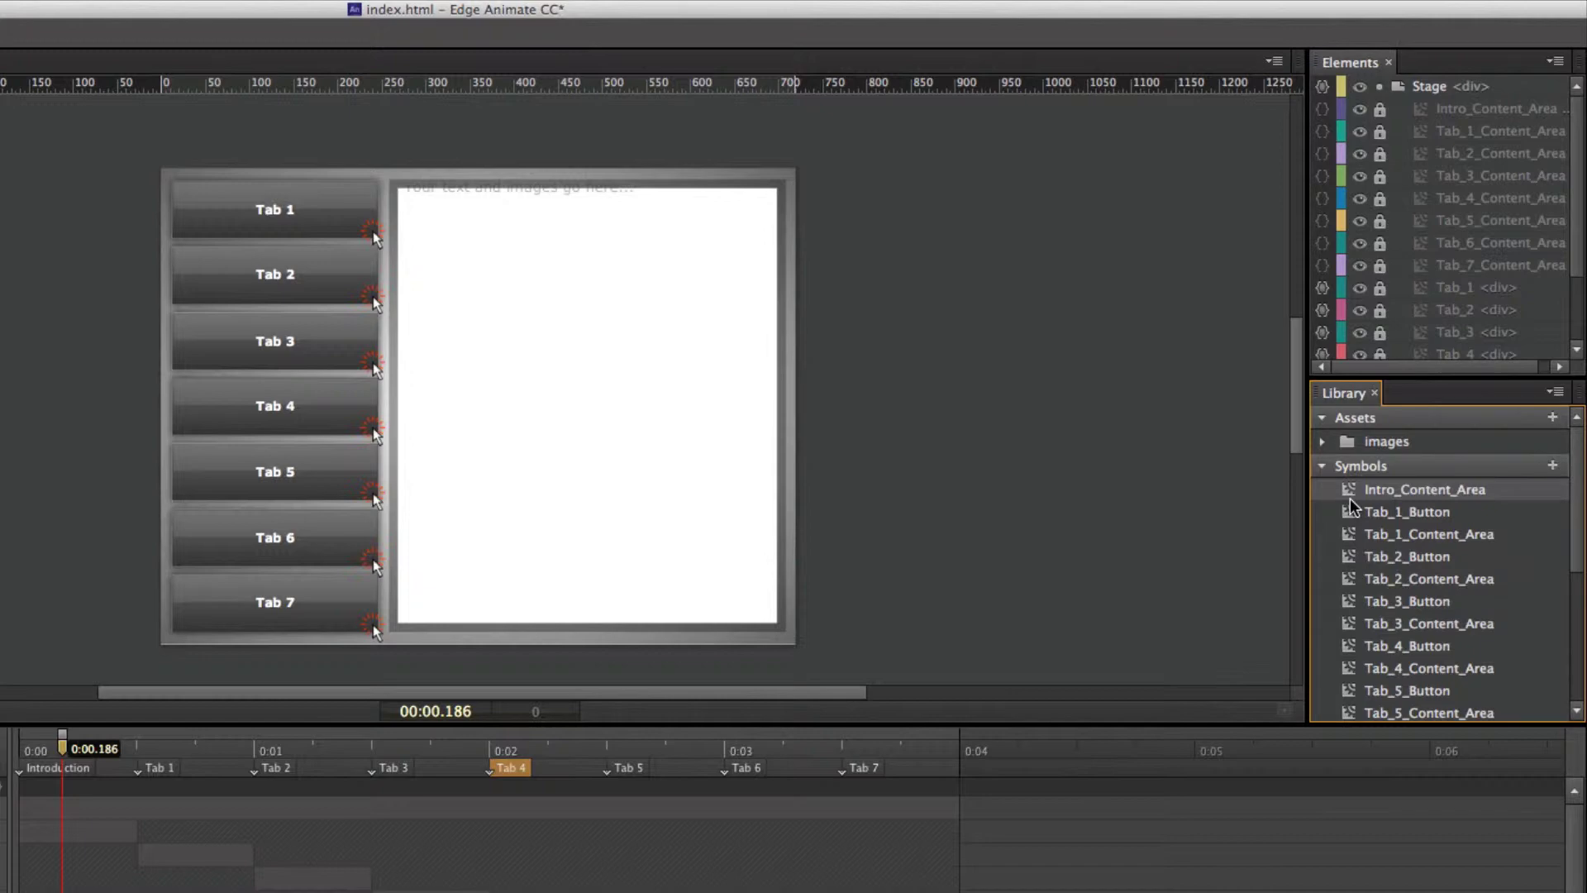
{"action": "left_click", "coordinate": [421, 754]}
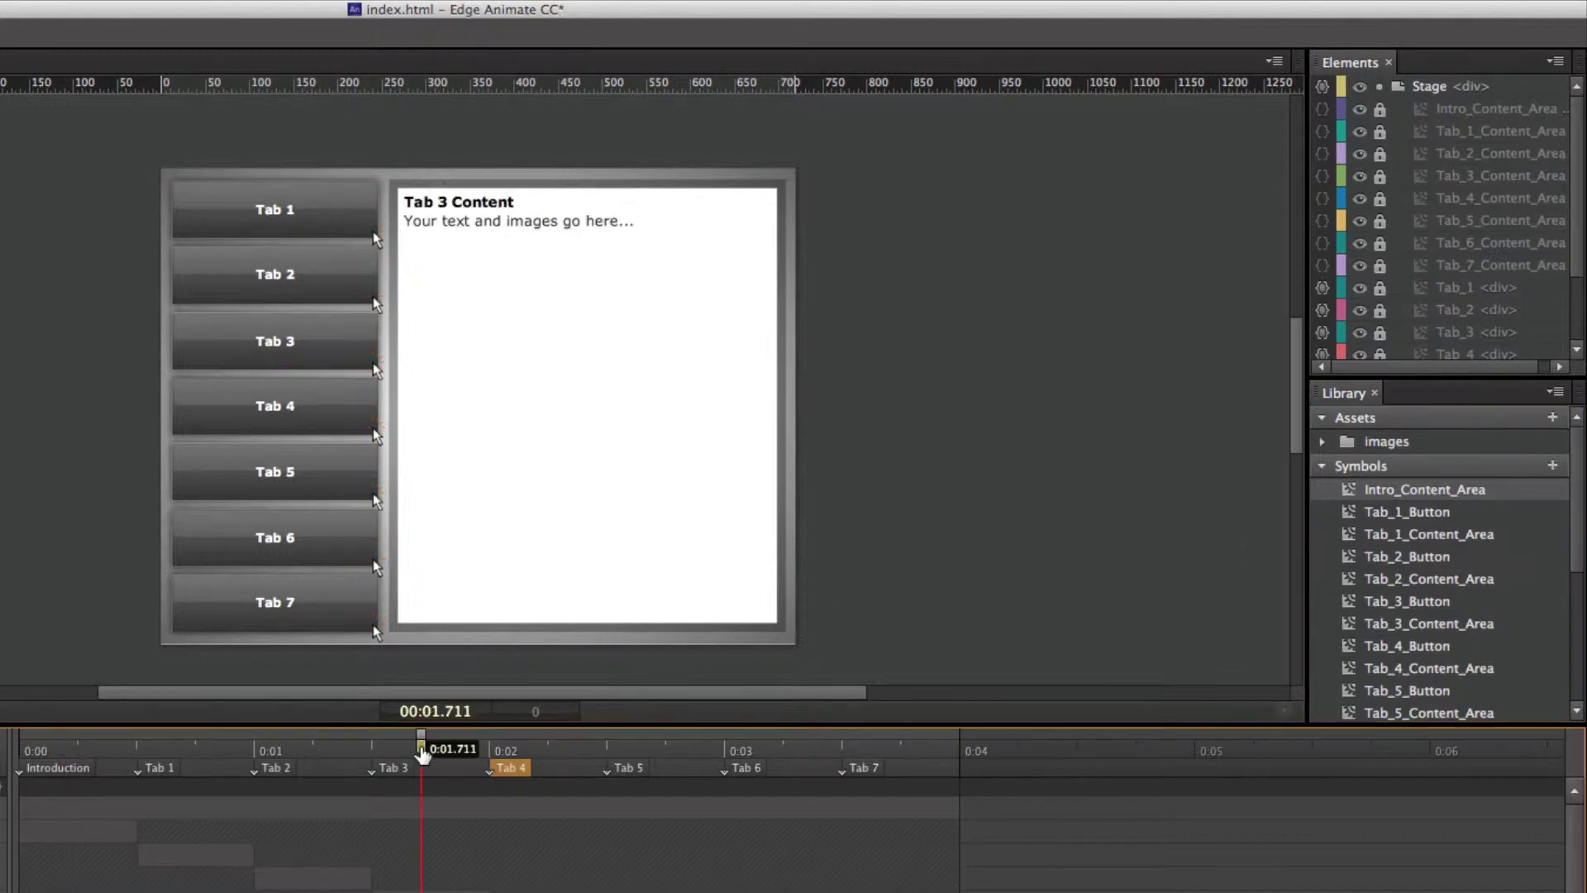
{"action": "left_click", "coordinate": [530, 753]}
{"action": "left_click", "coordinate": [691, 754]}
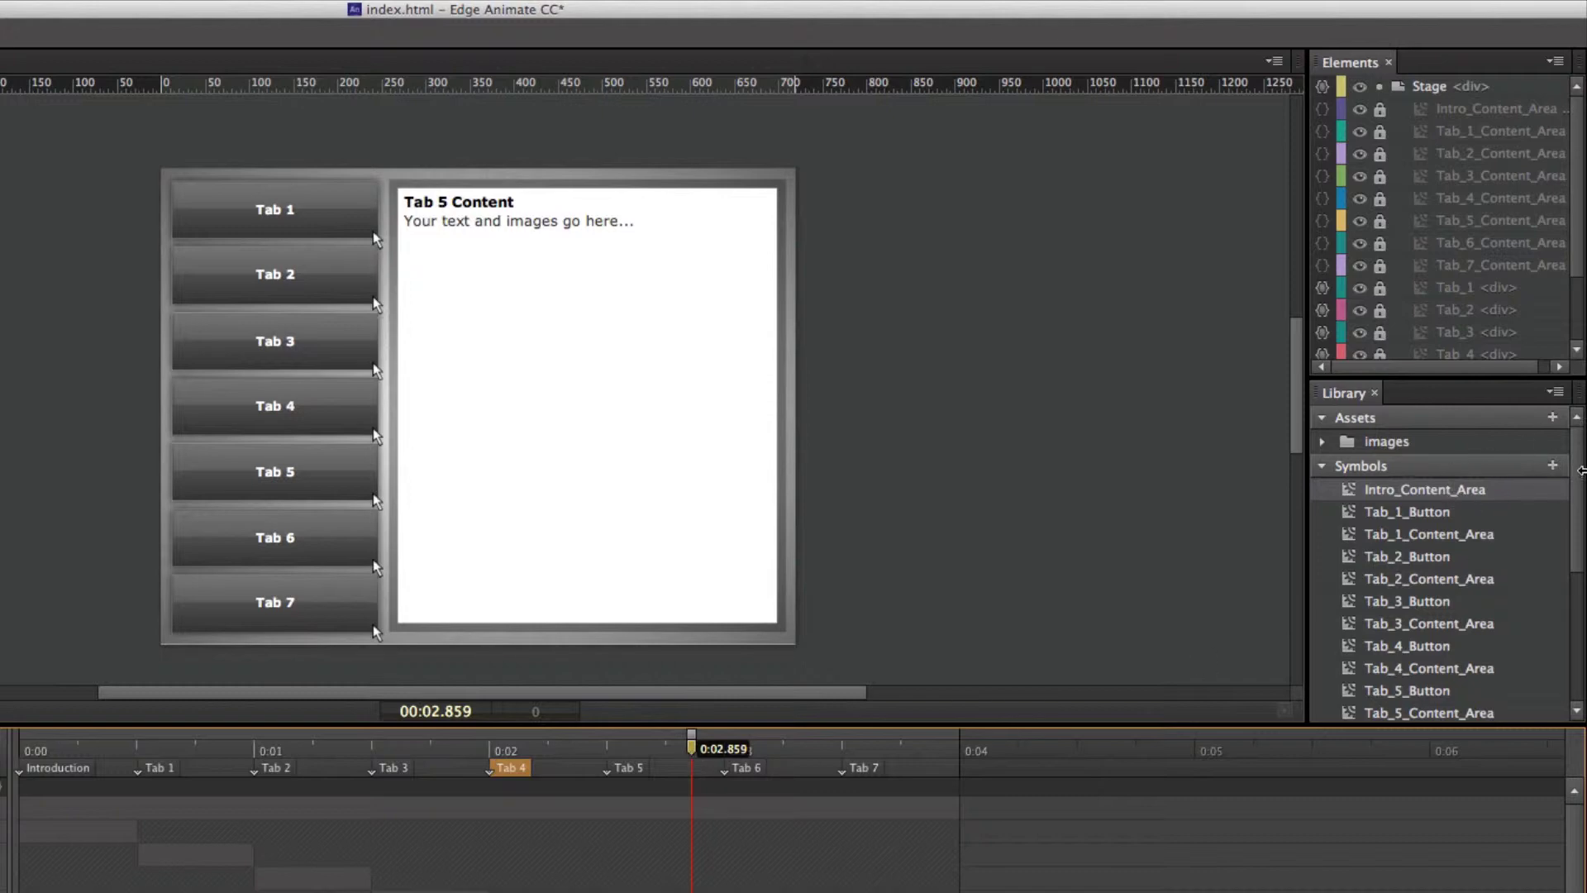
{"action": "scroll", "coordinate": [1579, 488], "scroll_direction": "down", "scroll_amount": 2}
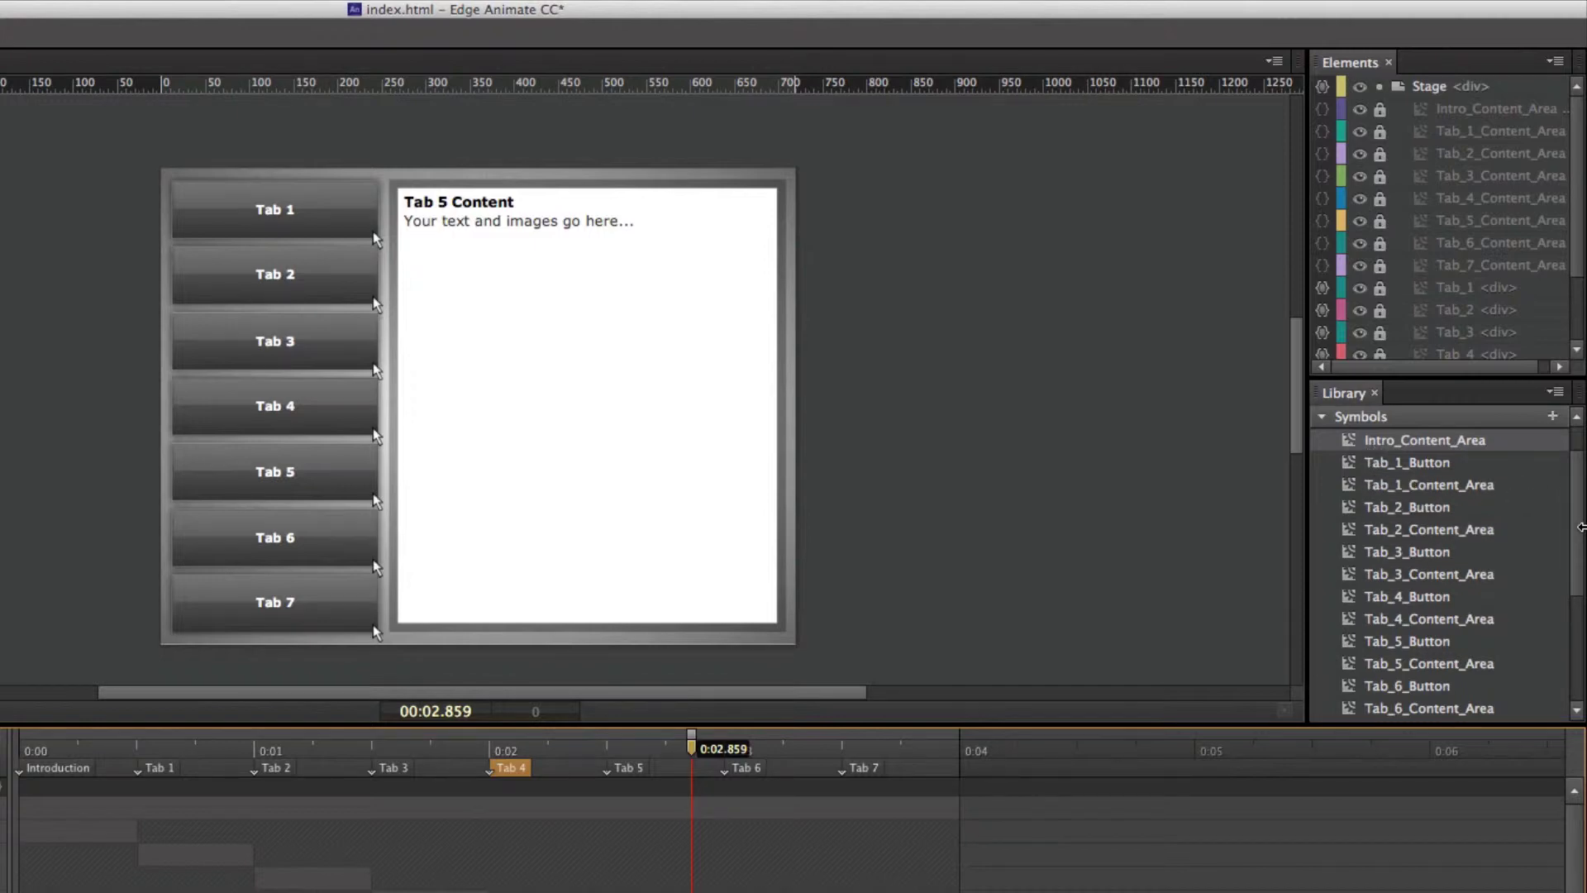
{"action": "left_click_drag", "start_coordinate": [1575, 500], "coordinate": [1577, 612]}
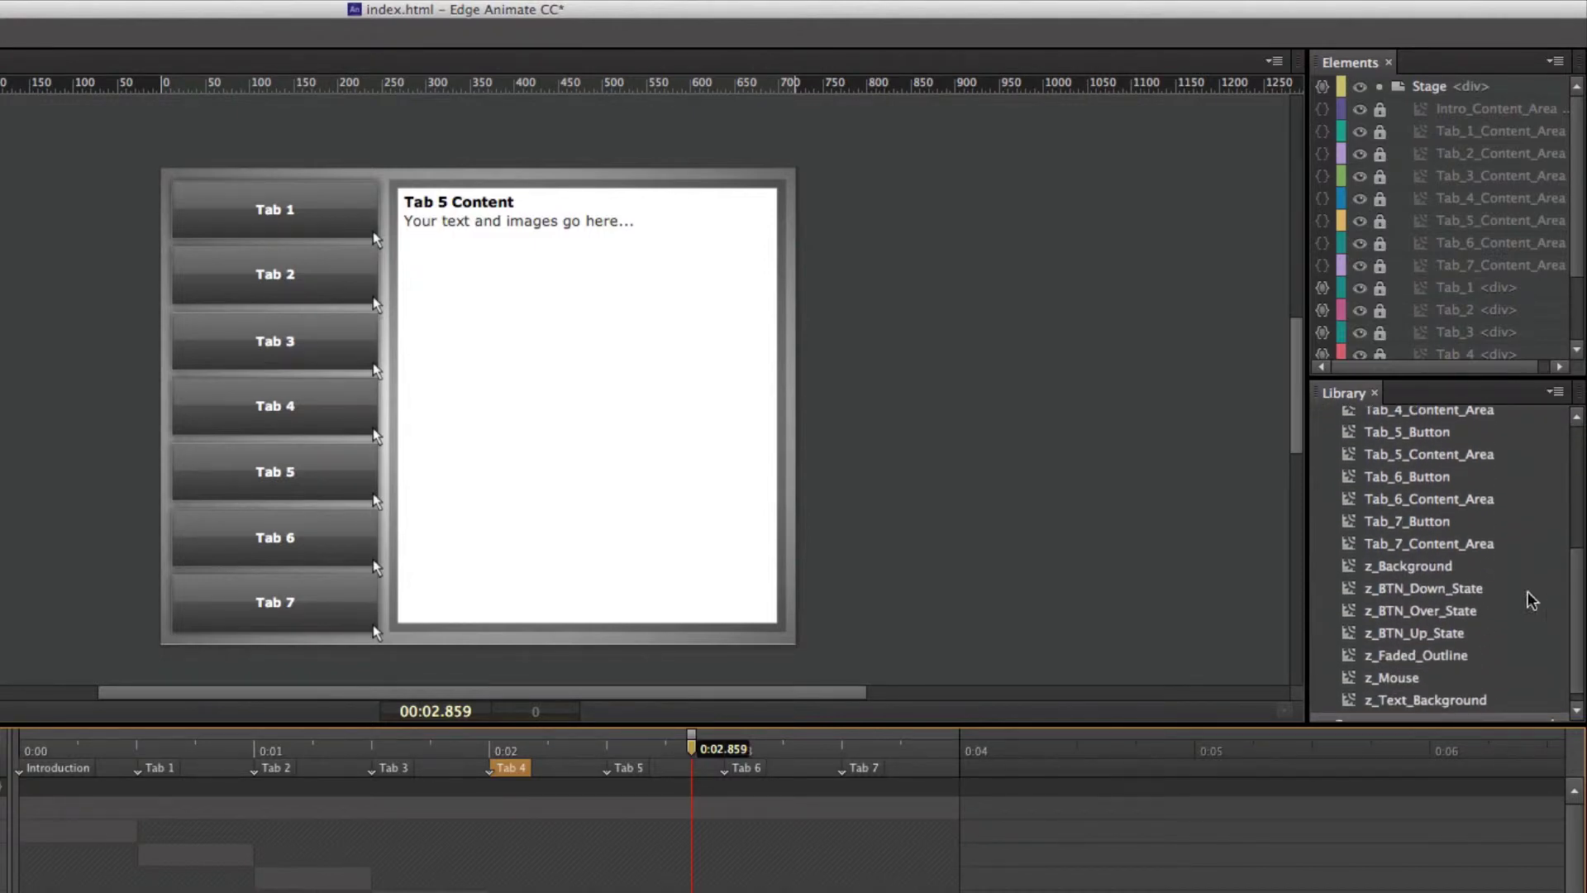
{"action": "left_click", "coordinate": [1376, 576]}
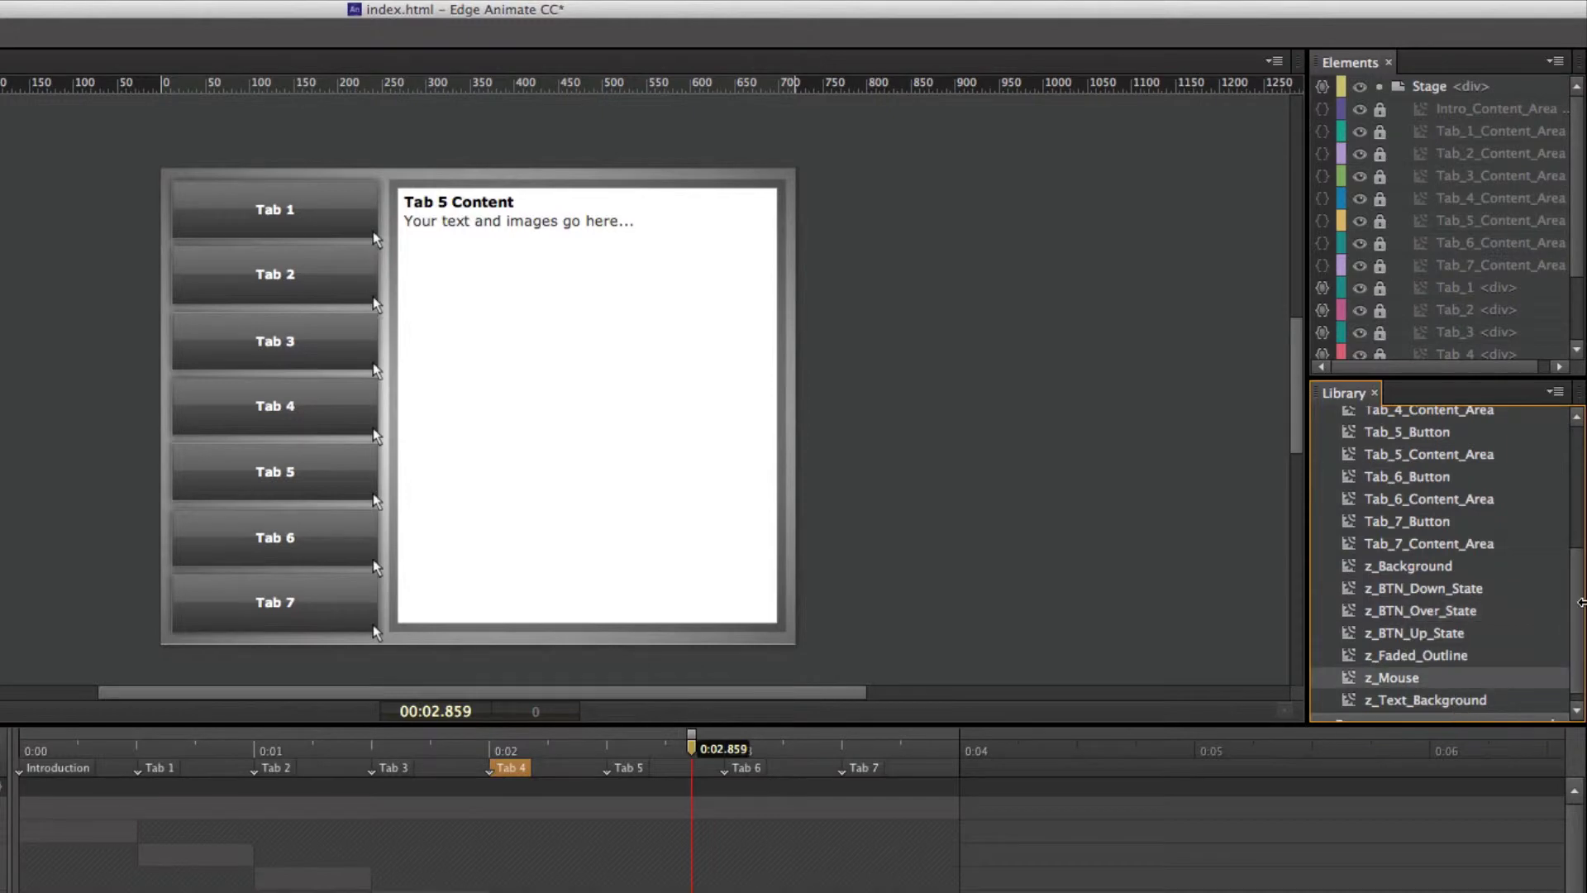
{"action": "left_click_drag", "start_coordinate": [1574, 640], "coordinate": [1580, 451]}
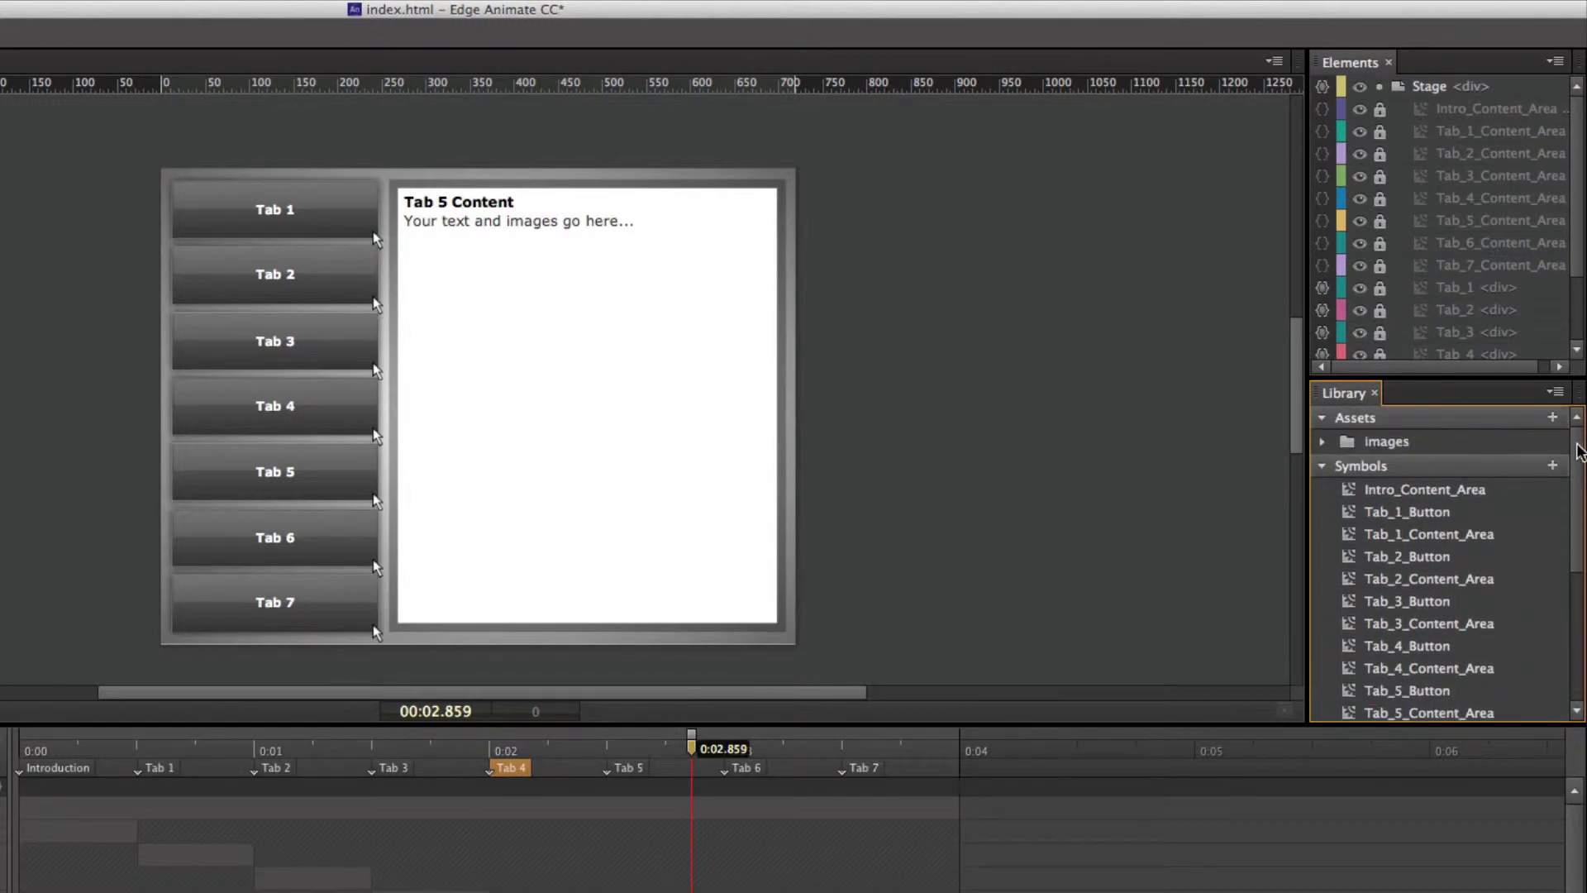
Step: Open Intro_Content_Area, scrub to 0:00.750, and inspect the Header's Top and Opacity animation
{"action": "double_click", "coordinate": [1350, 491]}
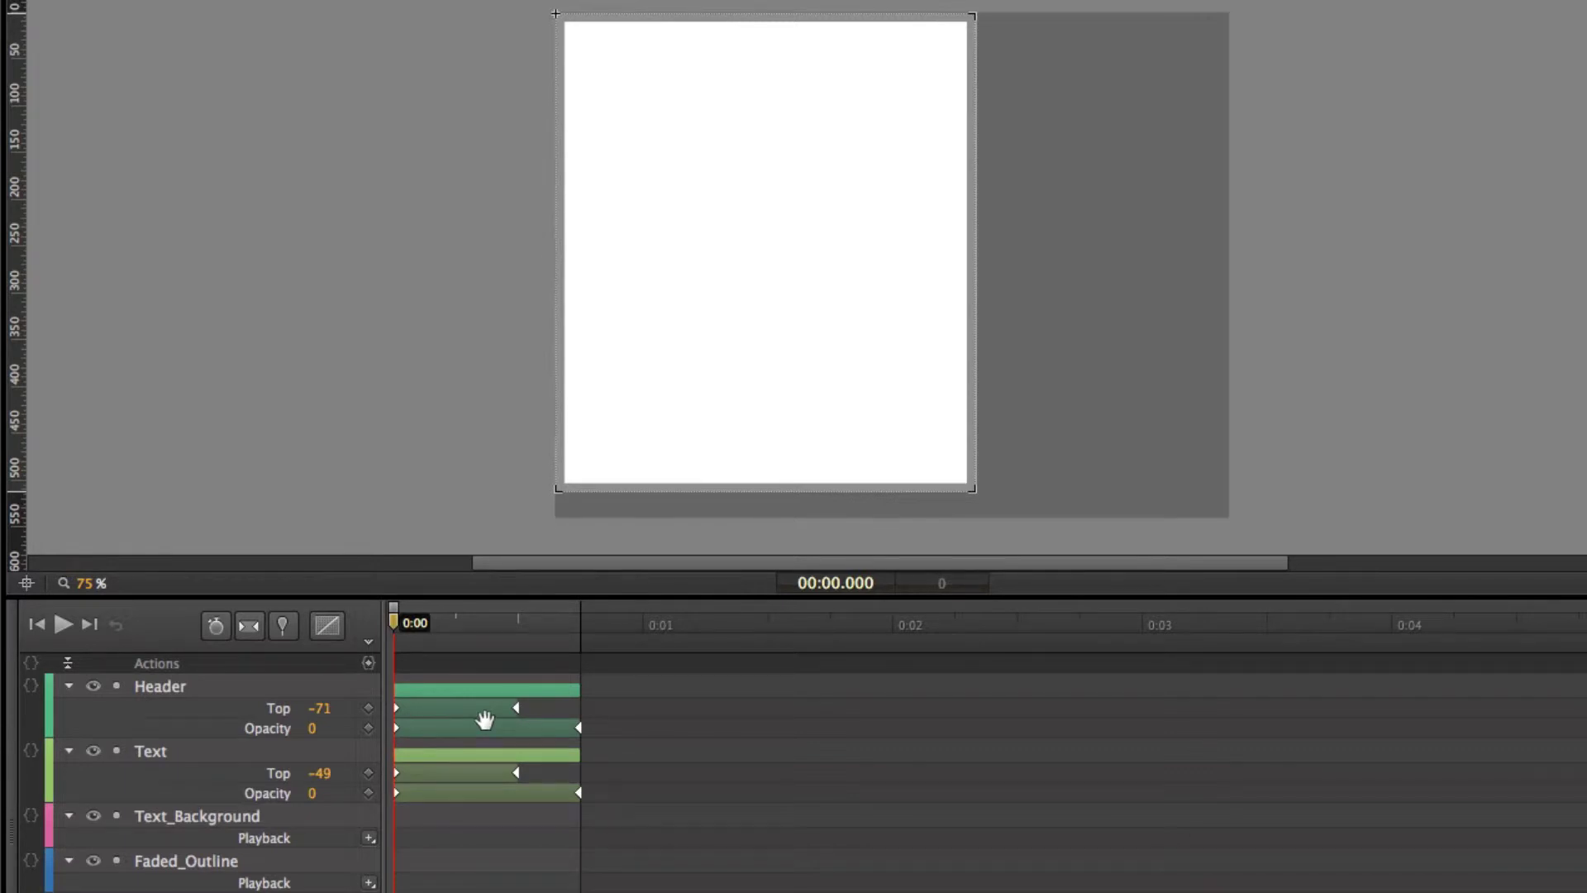
{"action": "left_click", "coordinate": [400, 627]}
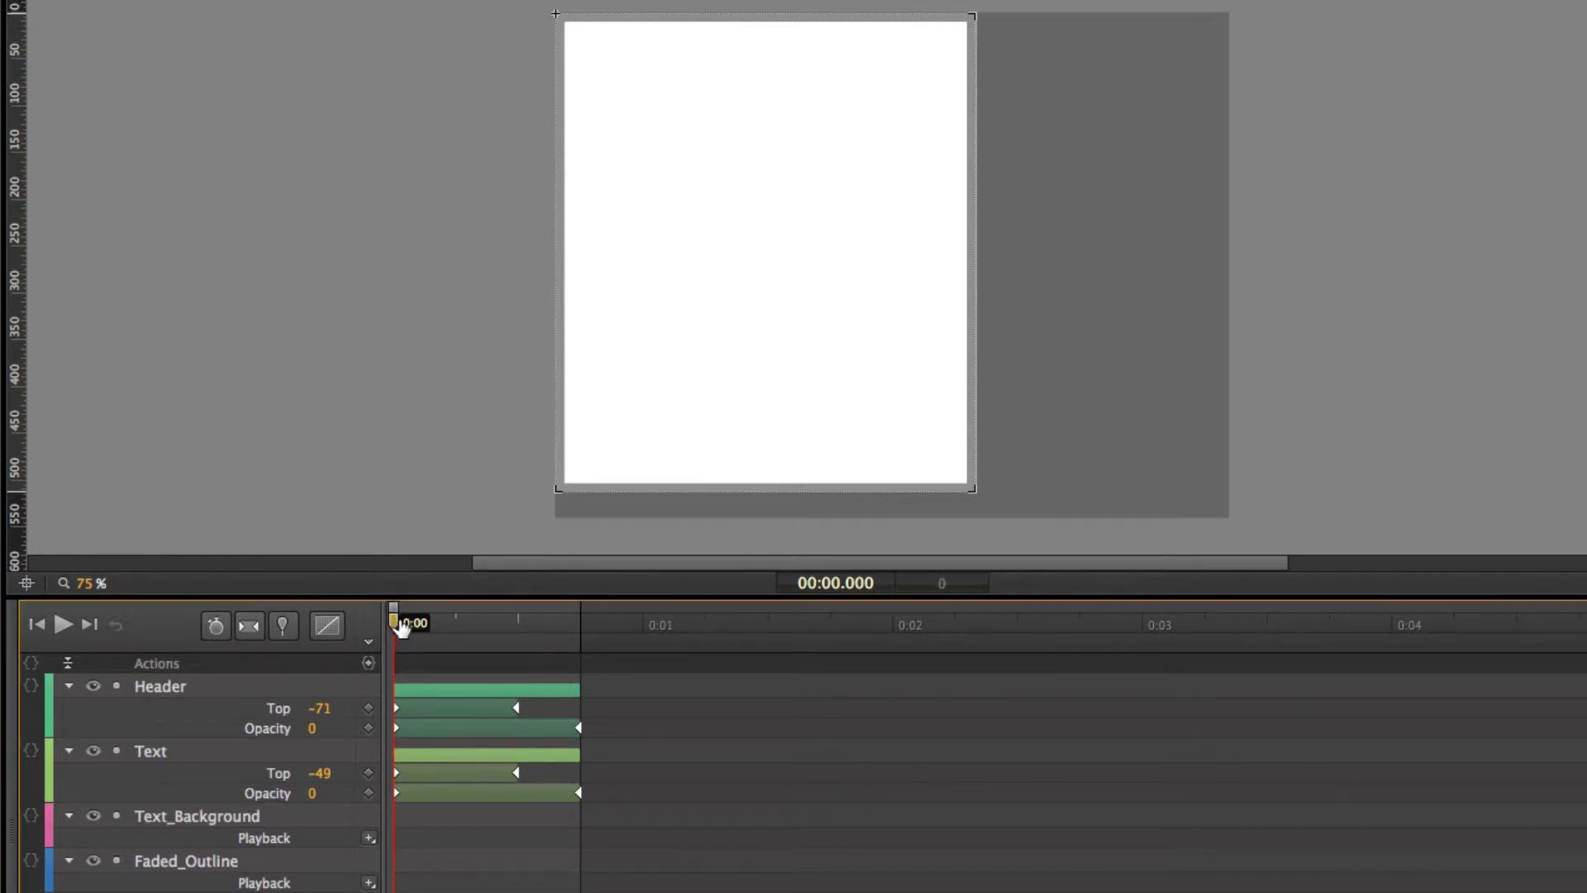
{"action": "left_click_drag", "start_coordinate": [400, 627], "coordinate": [582, 617]}
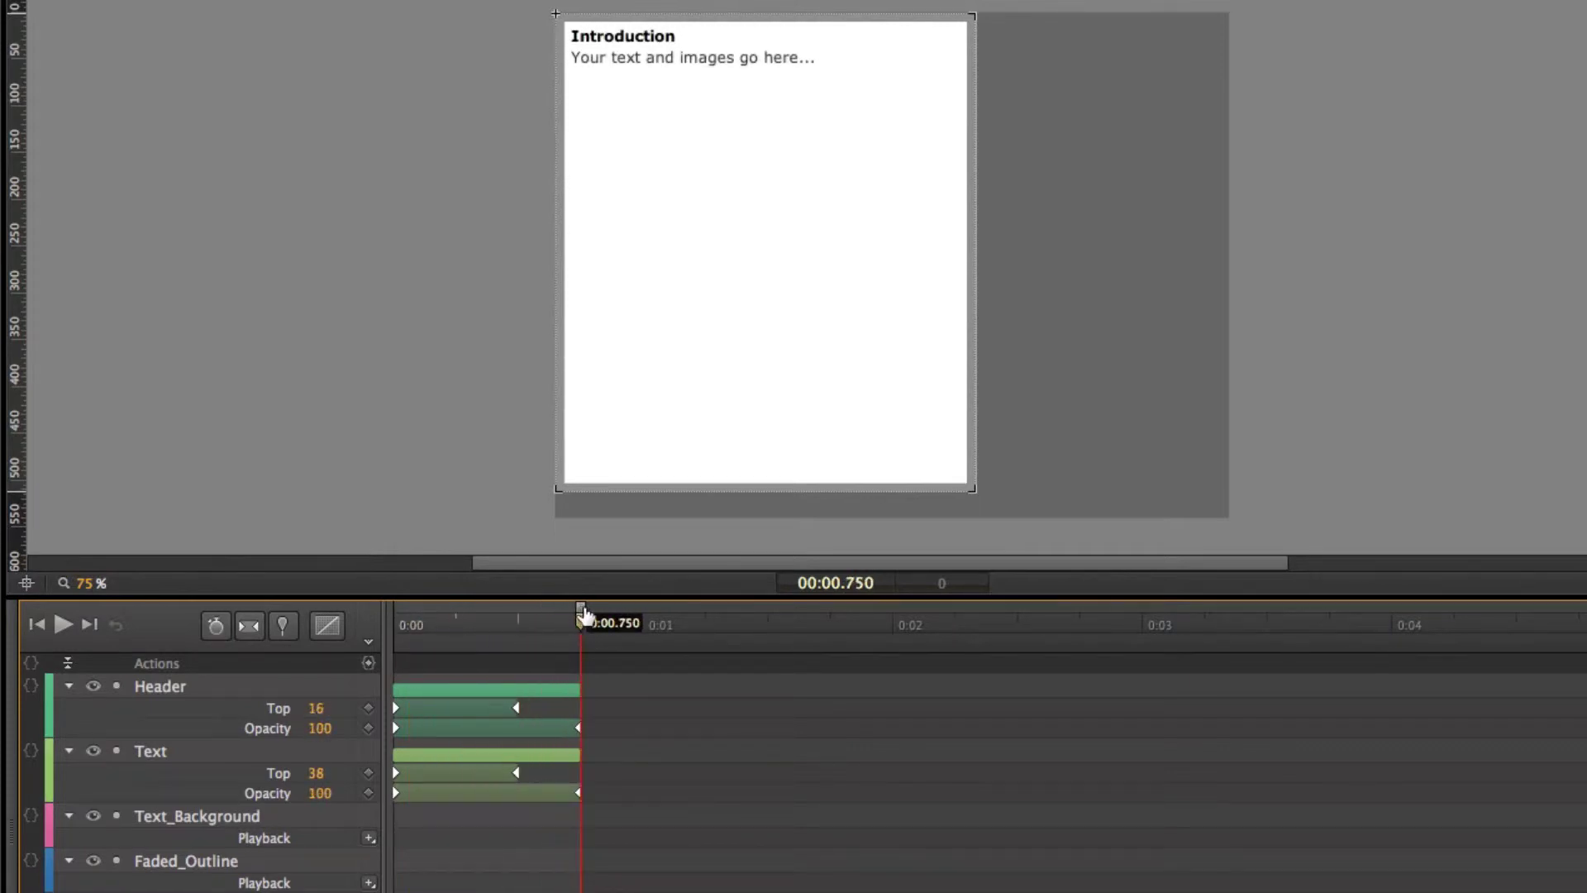
{"action": "left_click", "coordinate": [702, 49]}
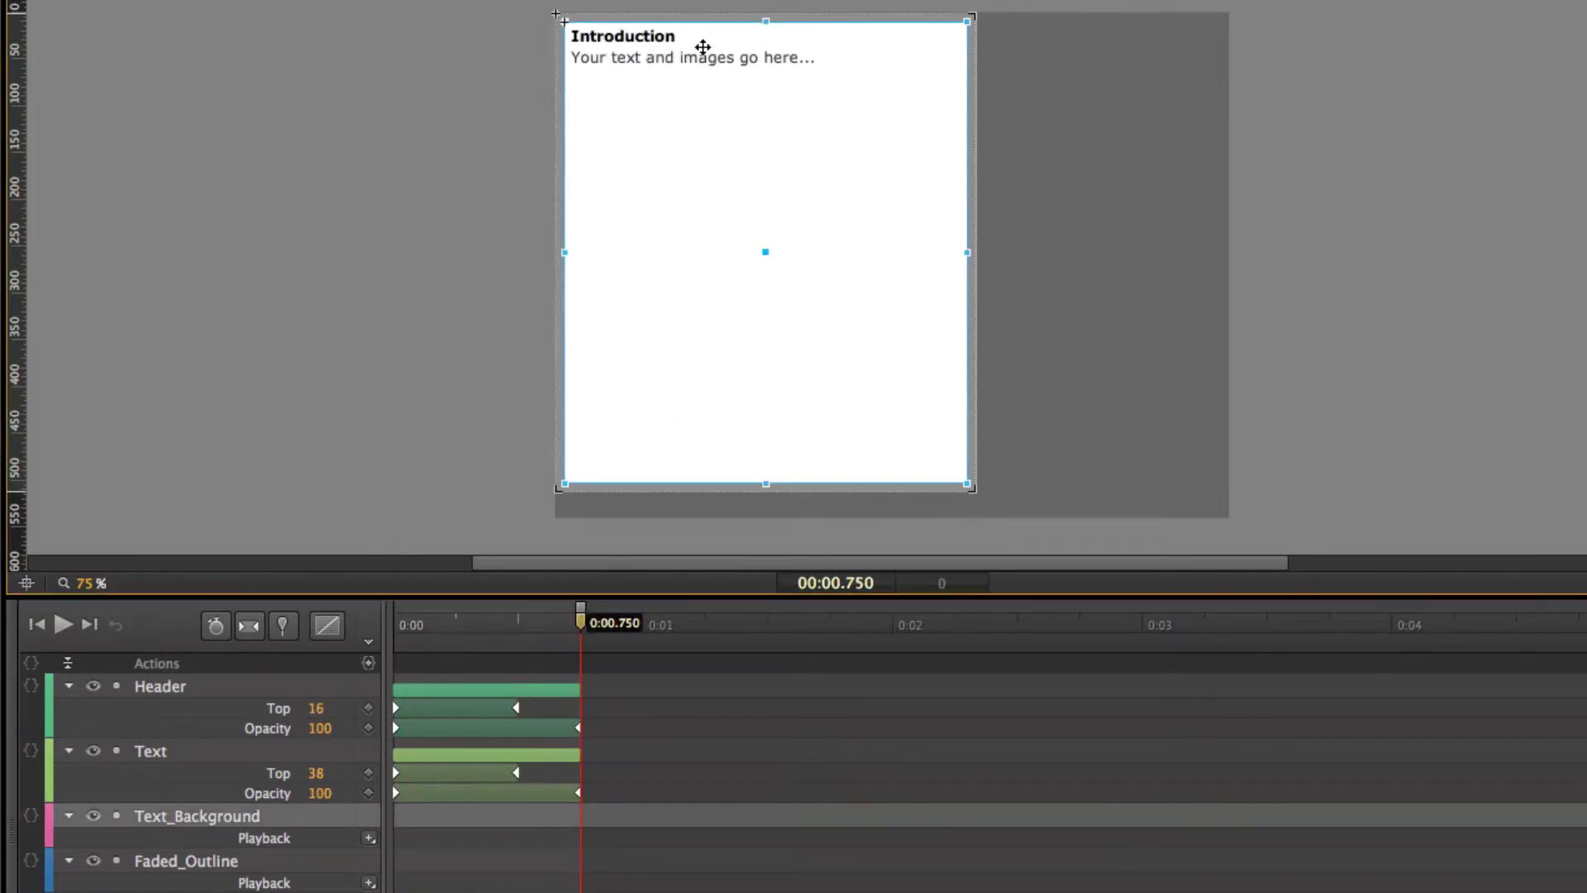
{"action": "left_click", "coordinate": [625, 33]}
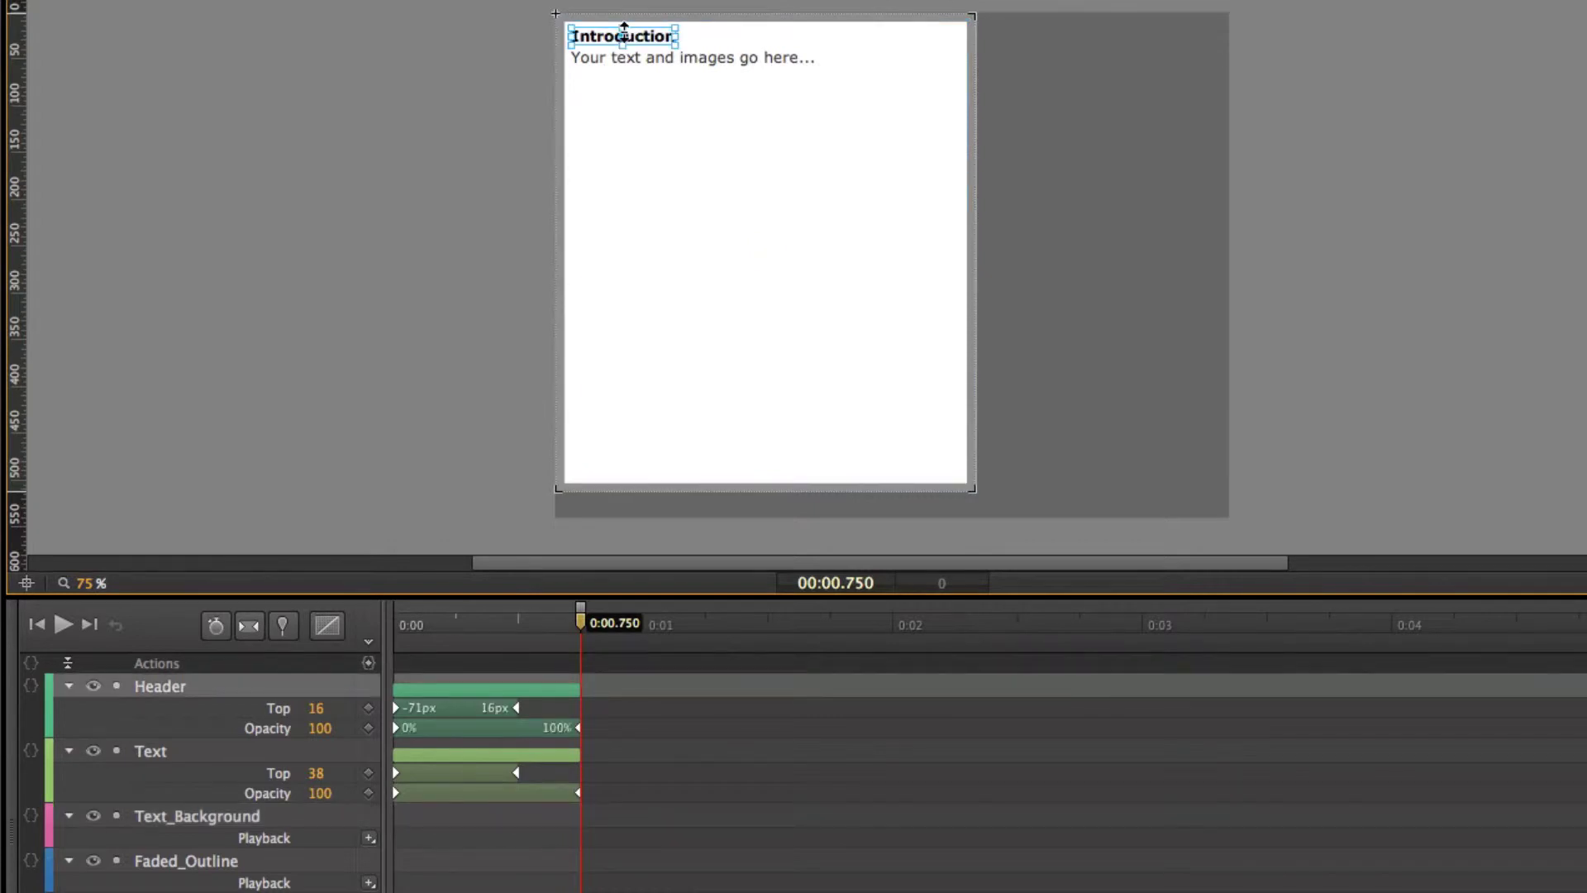
{"action": "left_click", "coordinate": [506, 688]}
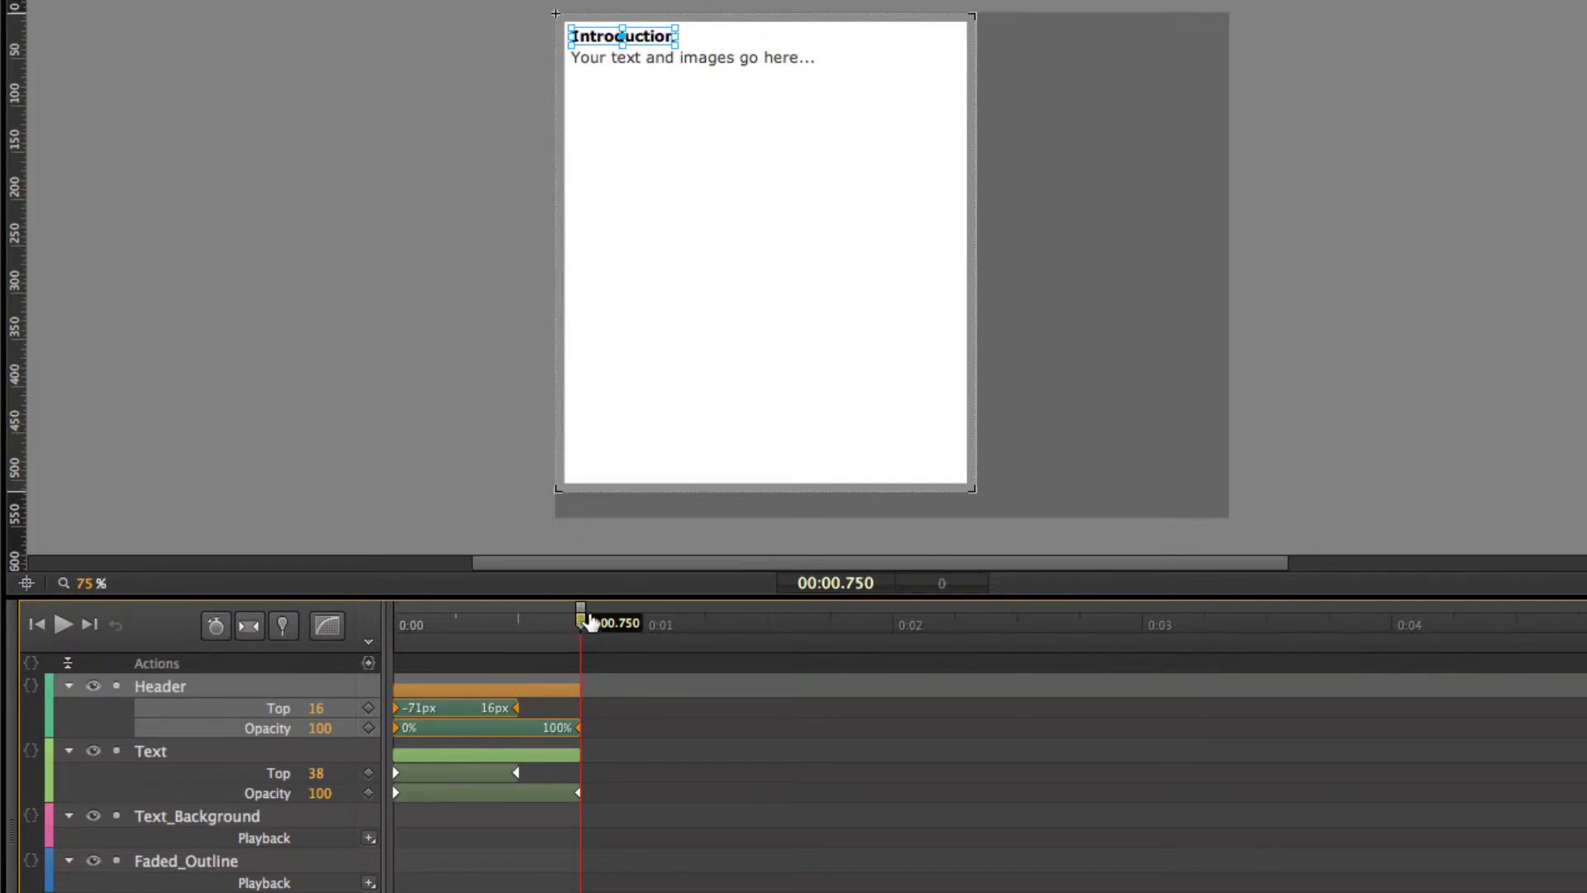
Step: Change the Introduction header text to 'This is the header'
{"action": "left_click_drag", "start_coordinate": [589, 622], "coordinate": [604, 622]}
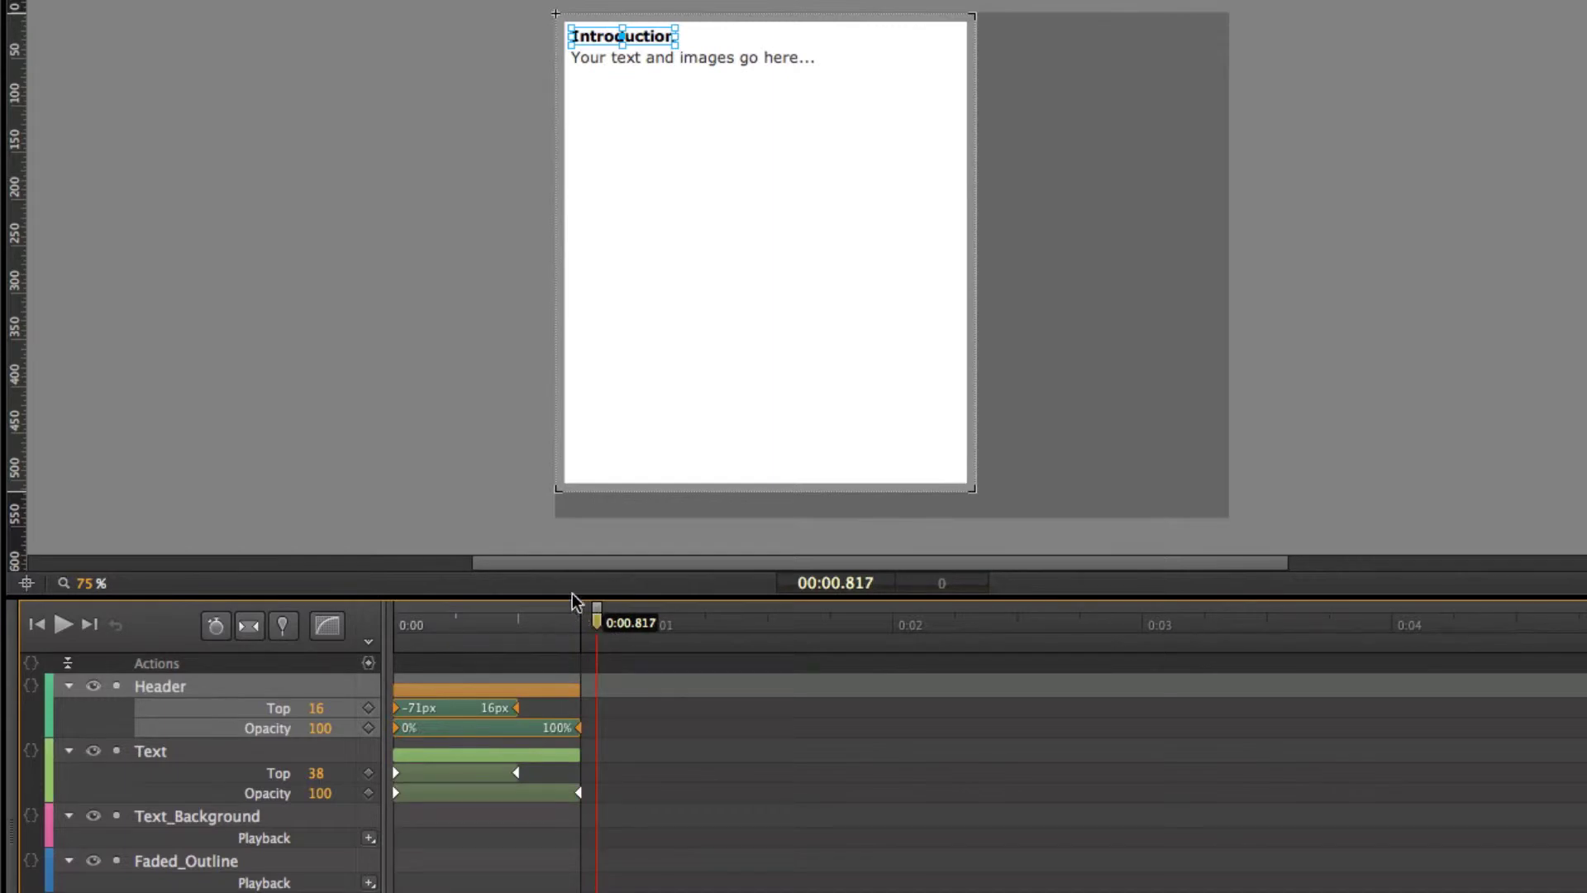
{"action": "double_click", "coordinate": [611, 37]}
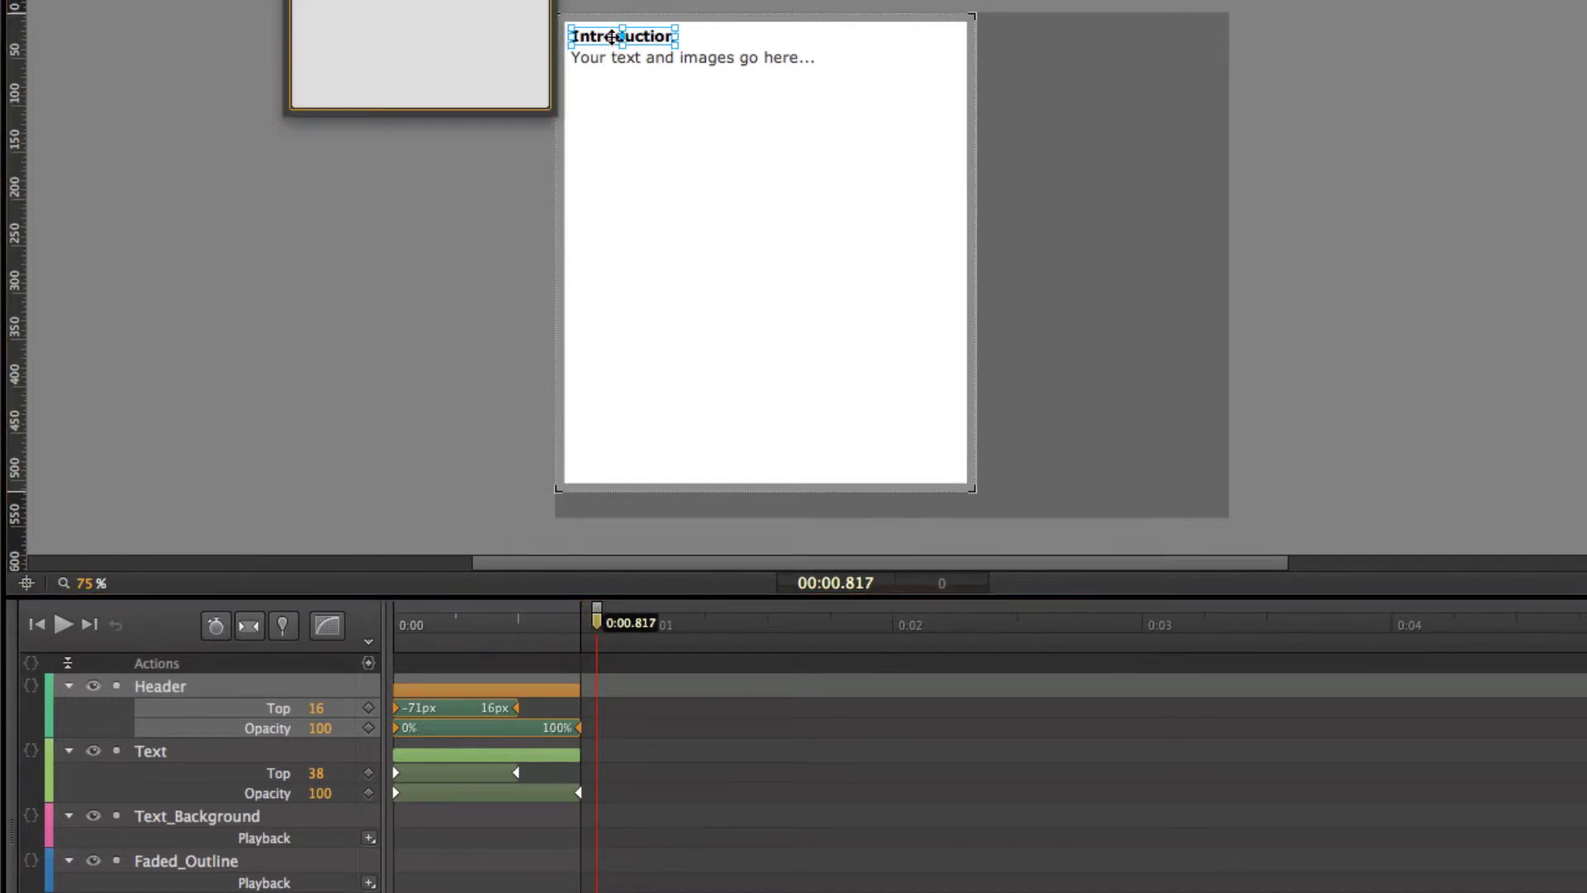
{"action": "left_click_drag", "start_coordinate": [531, 0], "coordinate": [673, 82]}
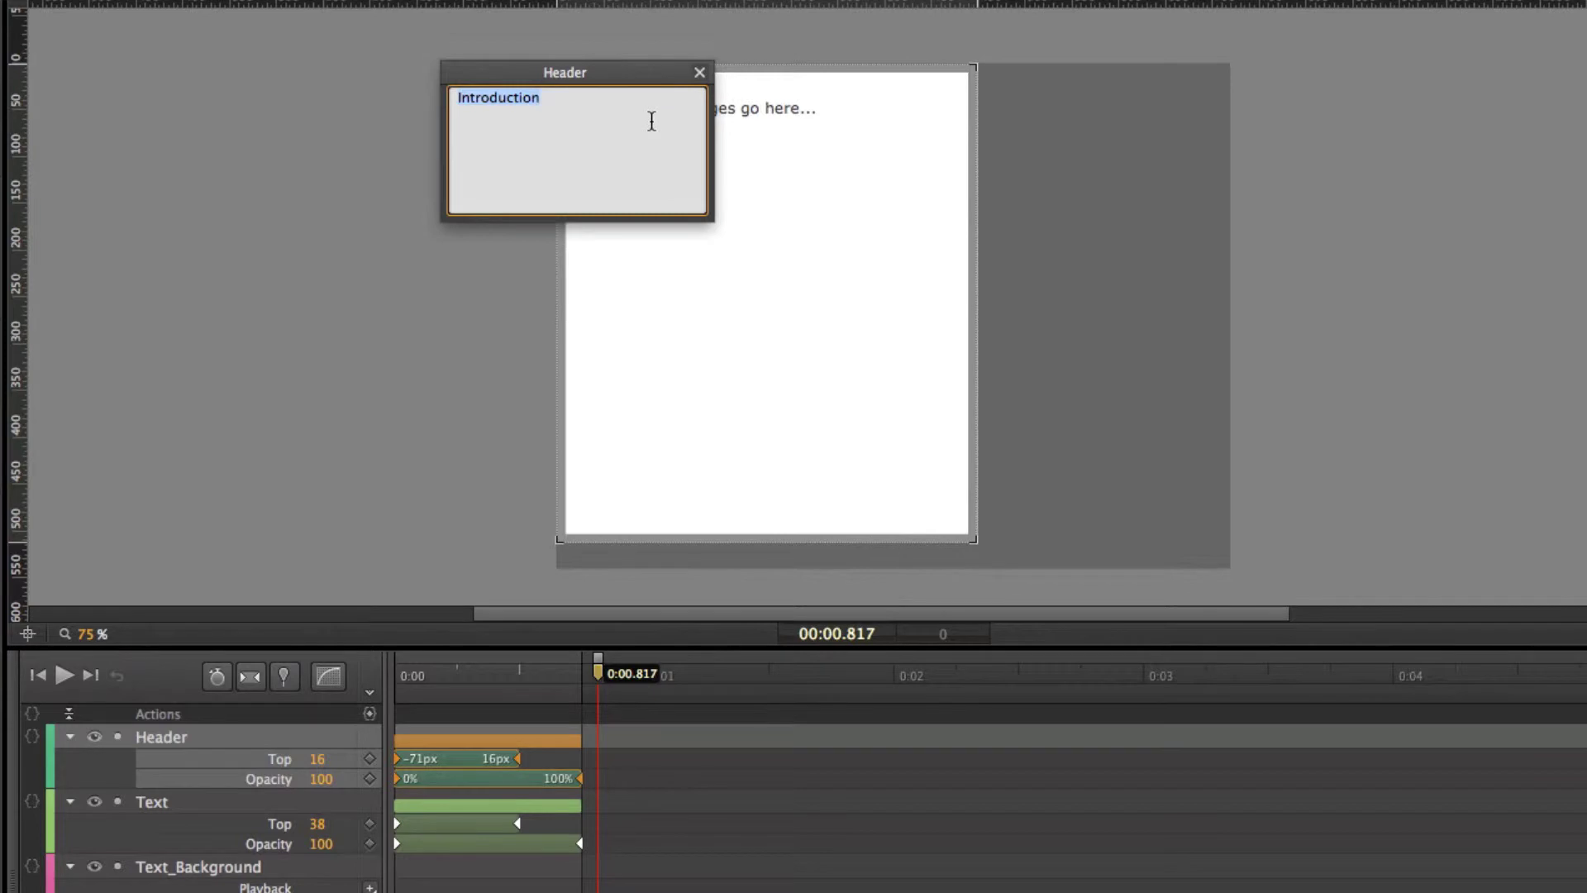
{"action": "type", "text": "This is the header"}
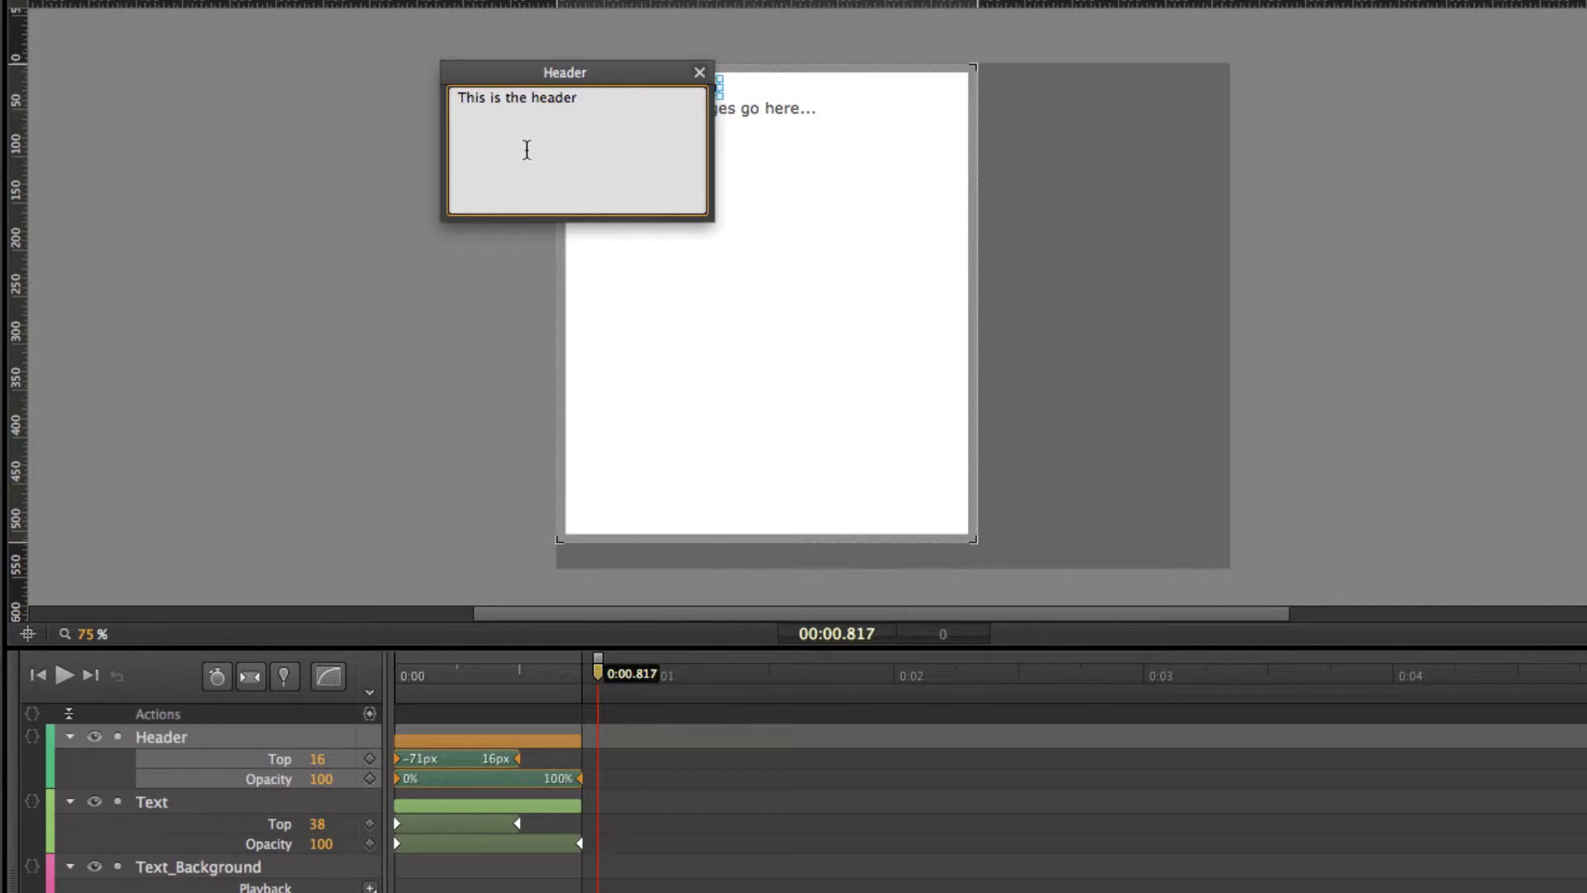
{"action": "left_click", "coordinate": [698, 71]}
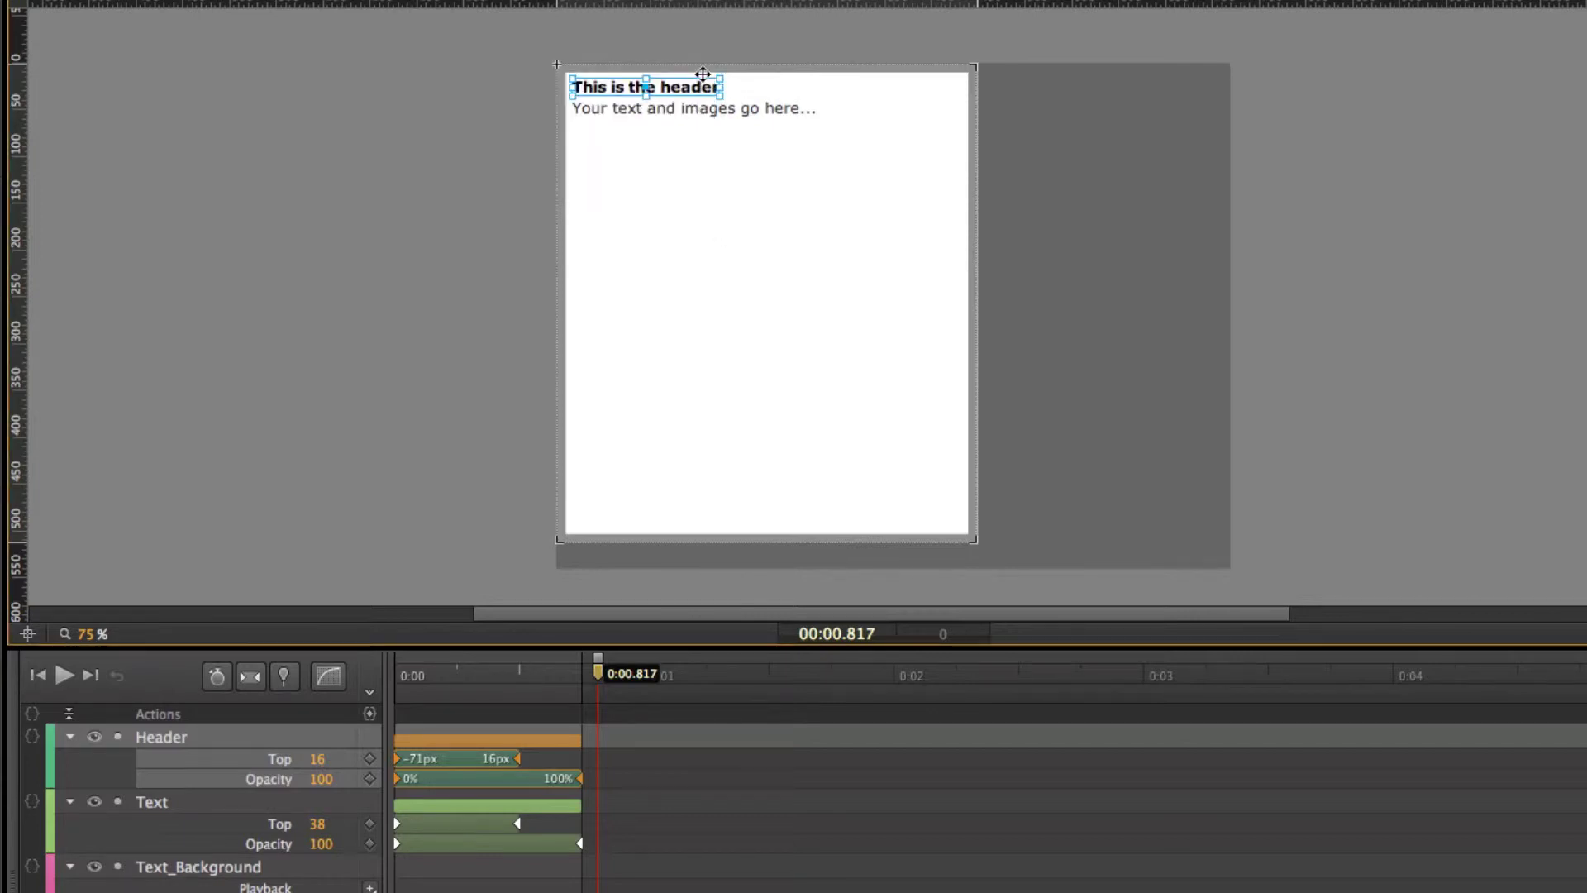
Step: Replace the body text with 'This is the page text where this will be you can type whatever text you want here.'
{"action": "left_click", "coordinate": [627, 107]}
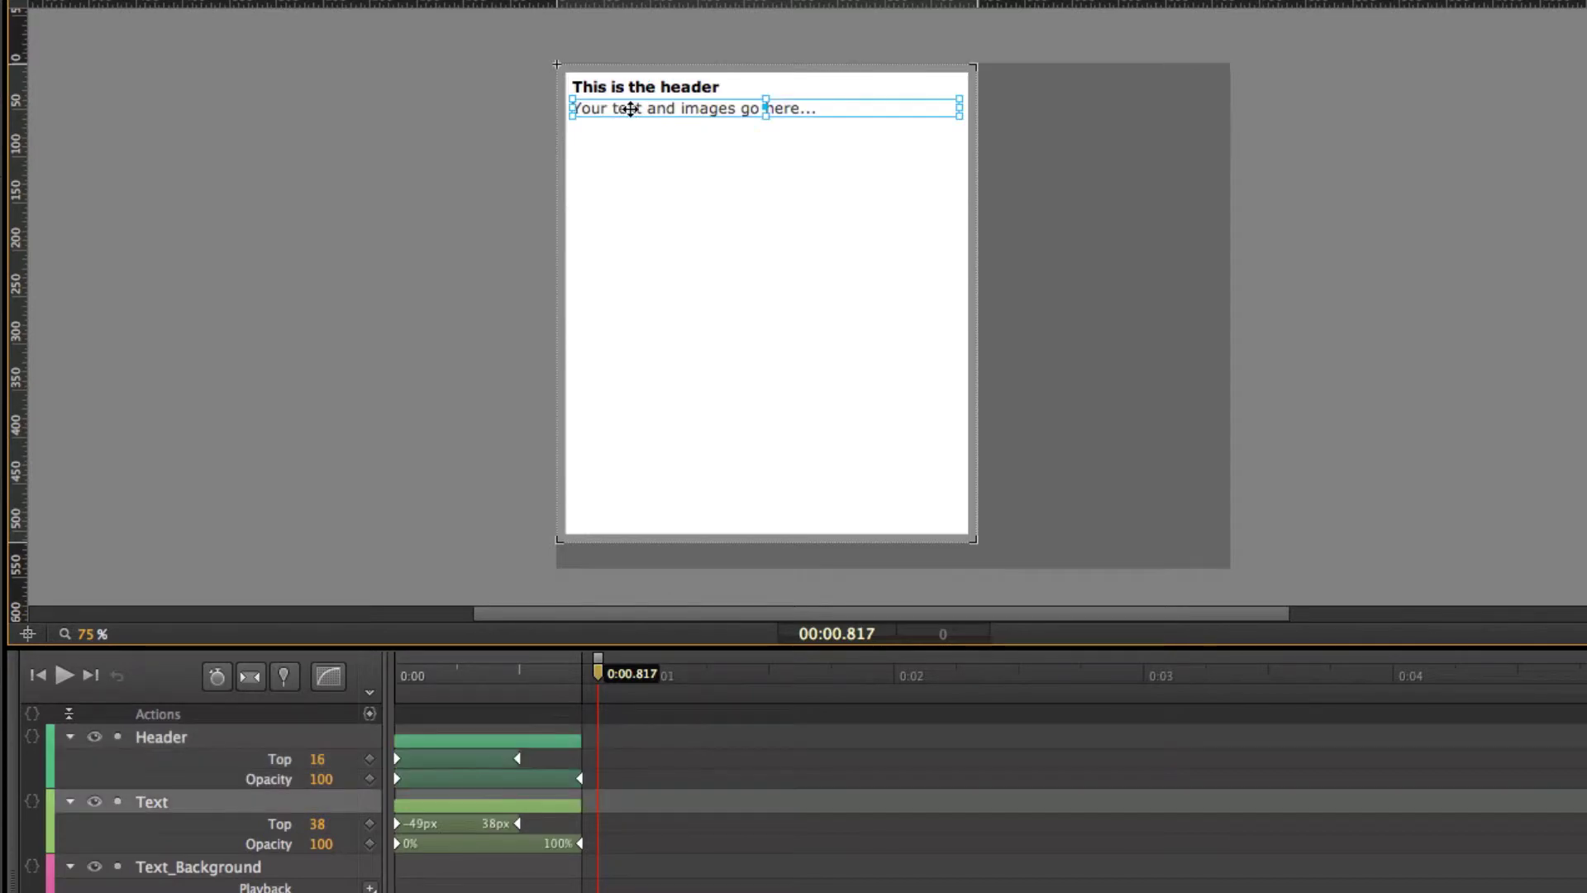
{"action": "double_click", "coordinate": [642, 112]}
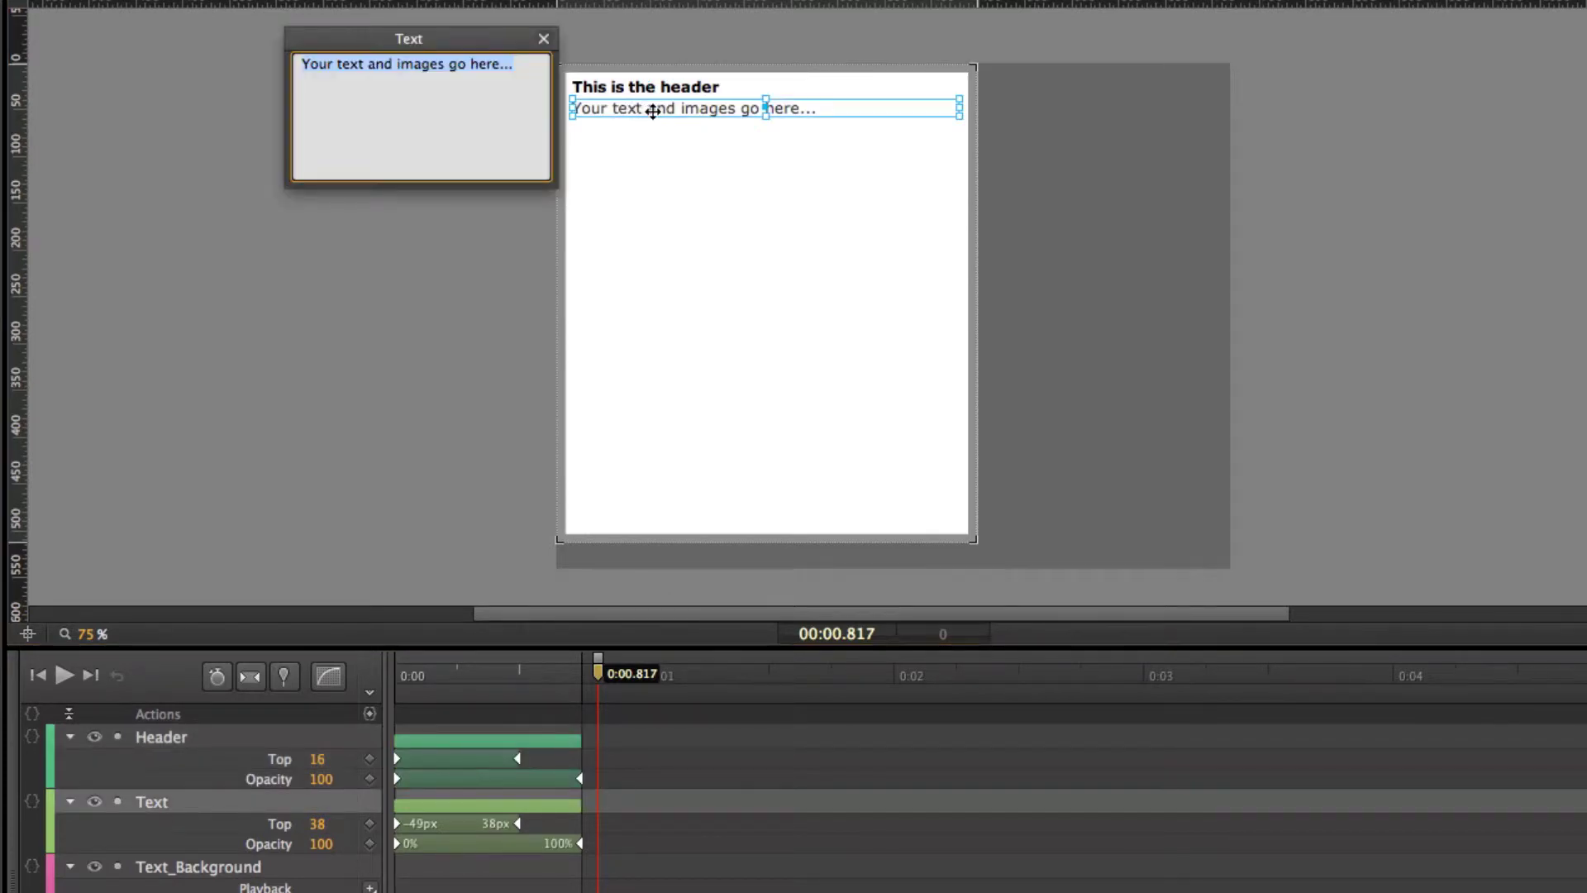
{"action": "type", "text": "Th"}
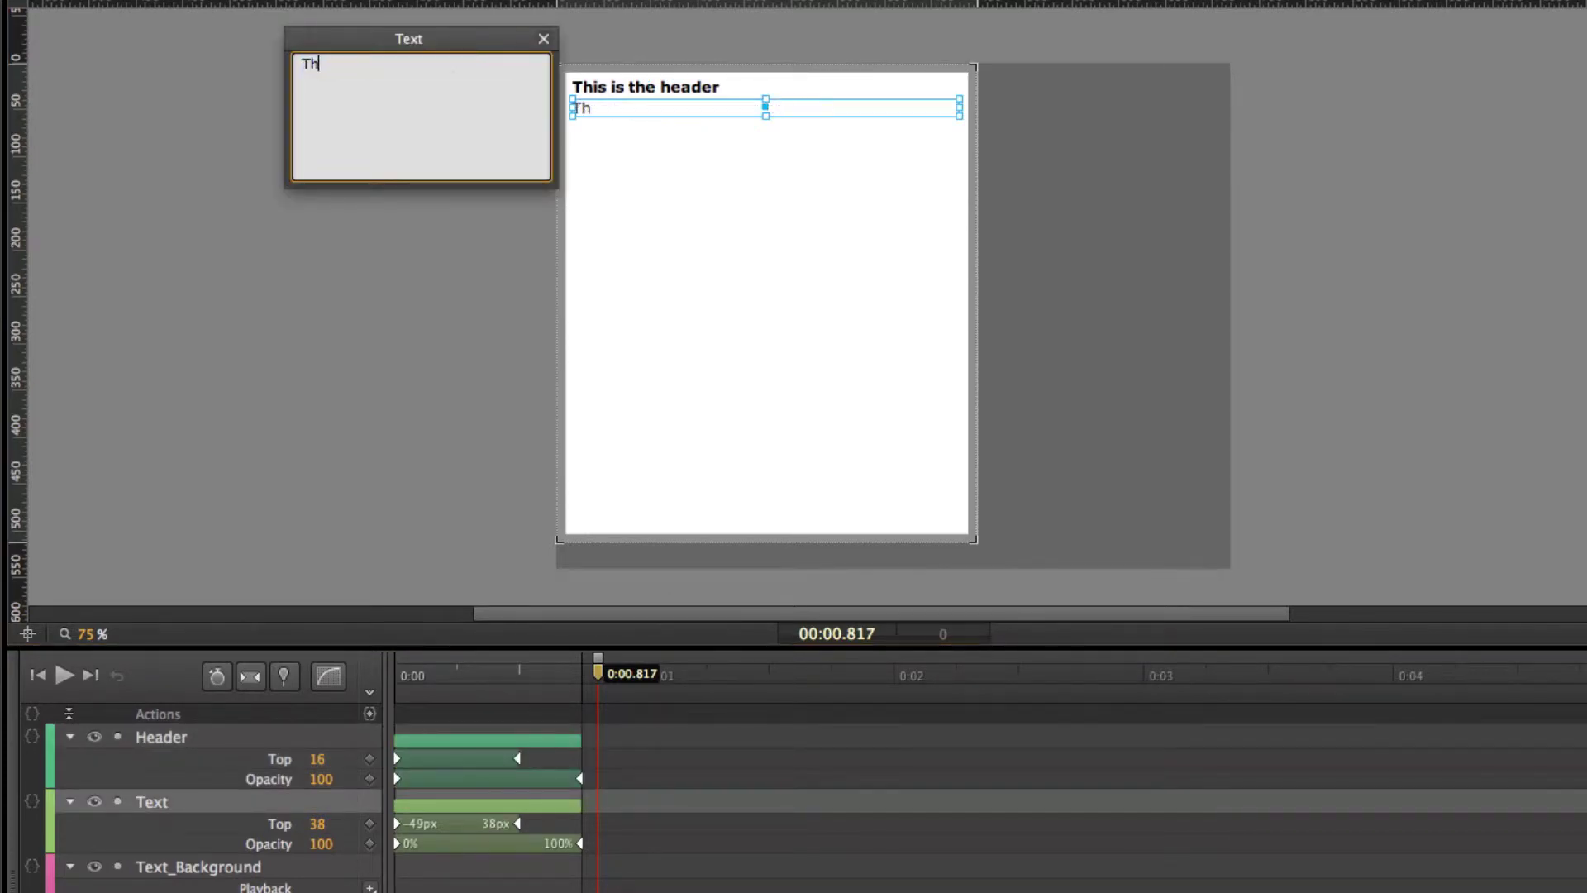
{"action": "type", "text": "is is the page "}
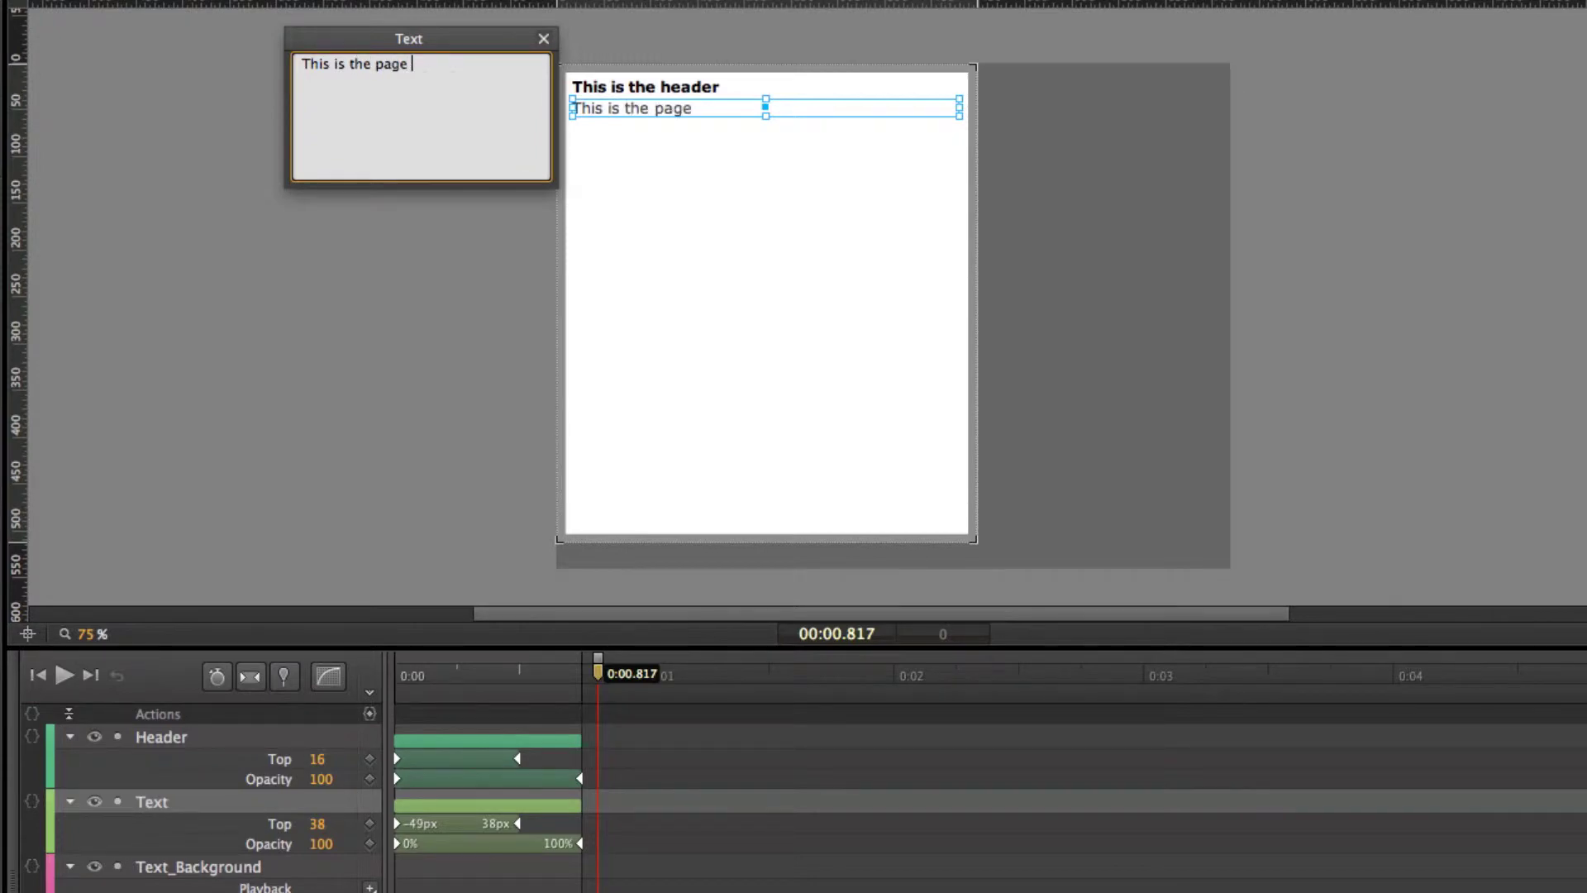
{"action": "type", "text": "text where th"}
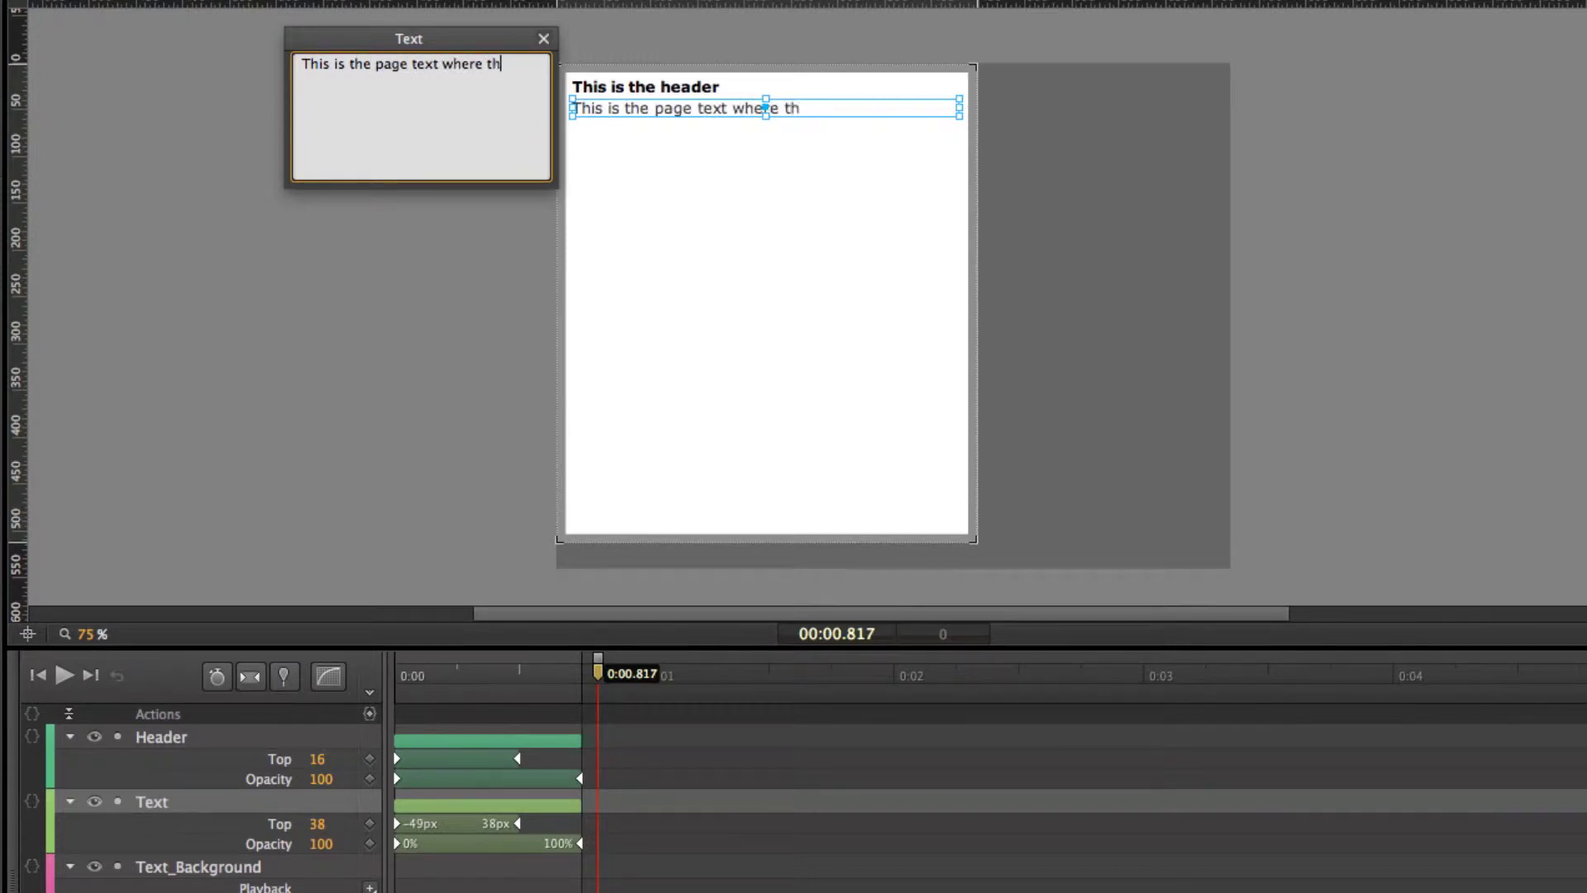
{"action": "type", "text": "is will be you c"}
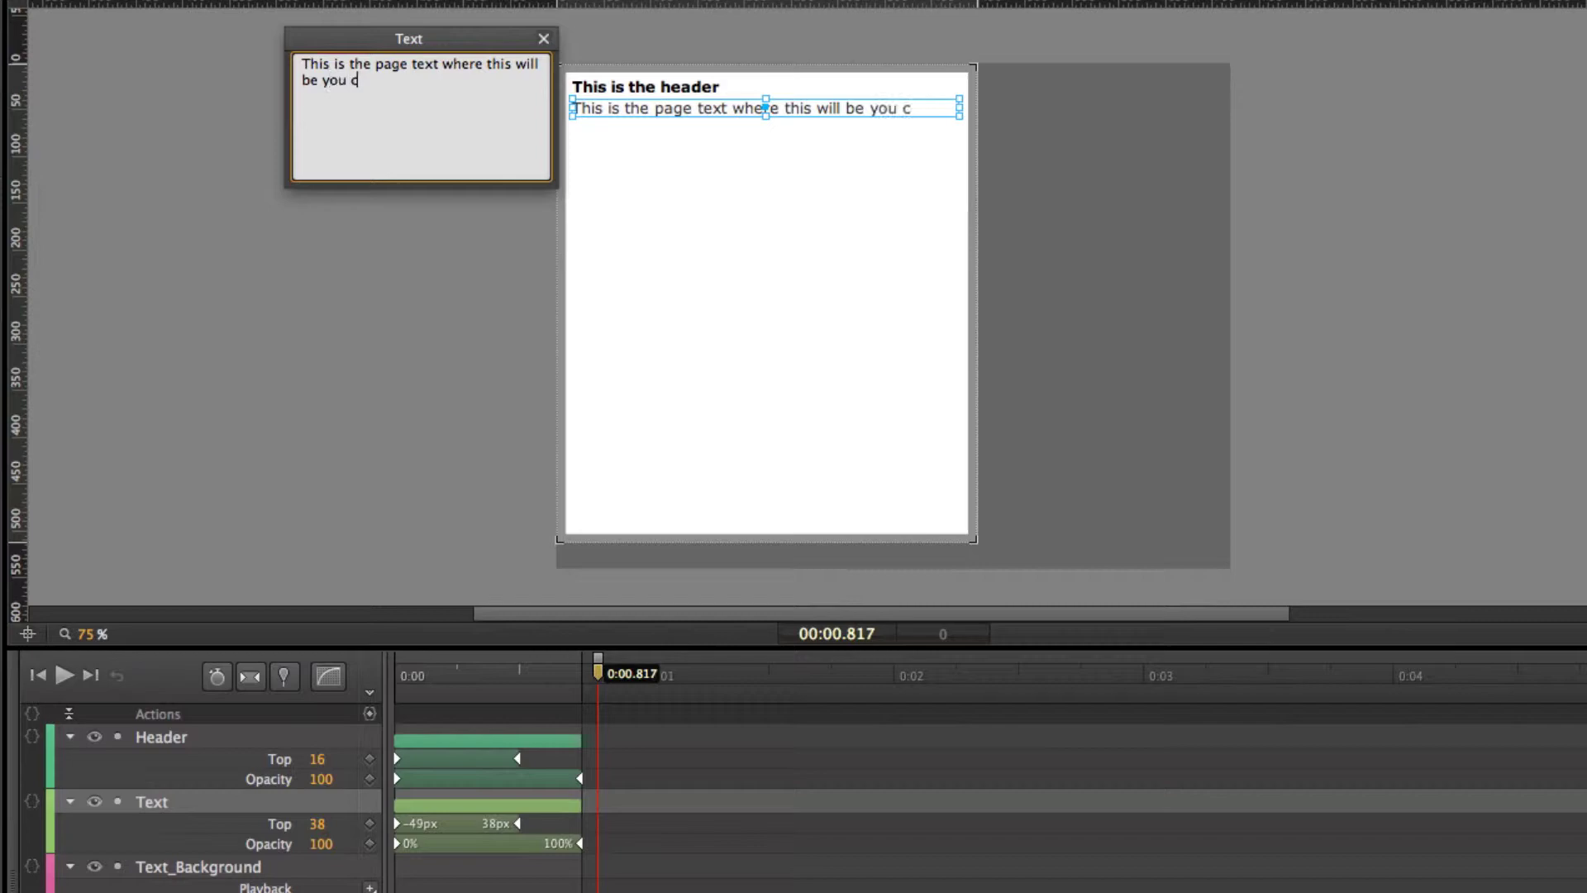
{"action": "type", "text": "an type wha"}
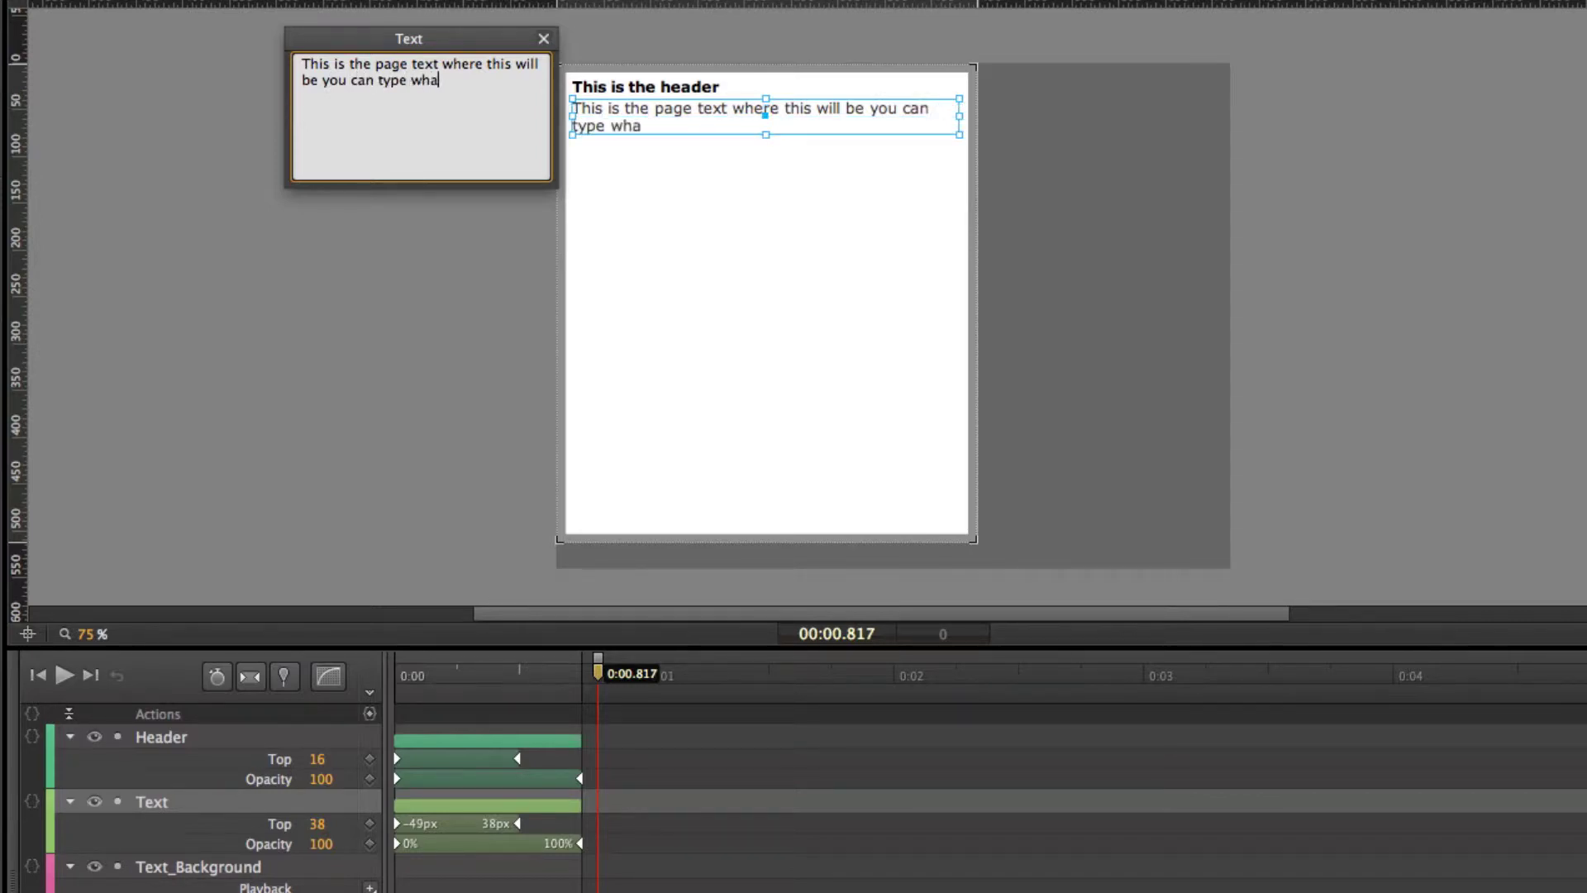
{"action": "type", "text": "tever text you w"}
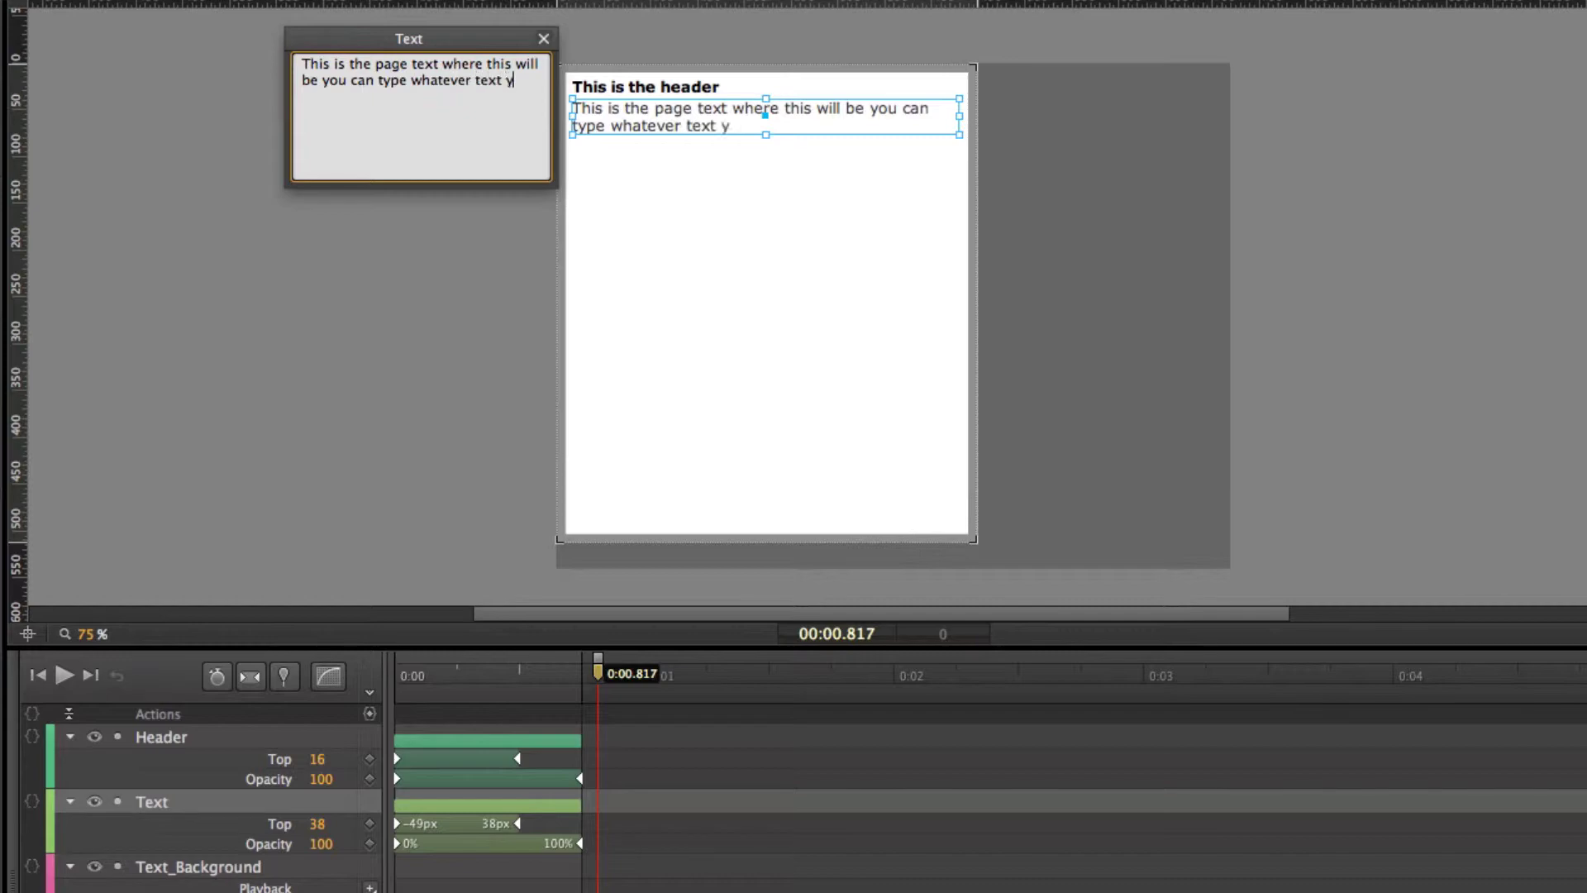
{"action": "type", "text": "ant here."}
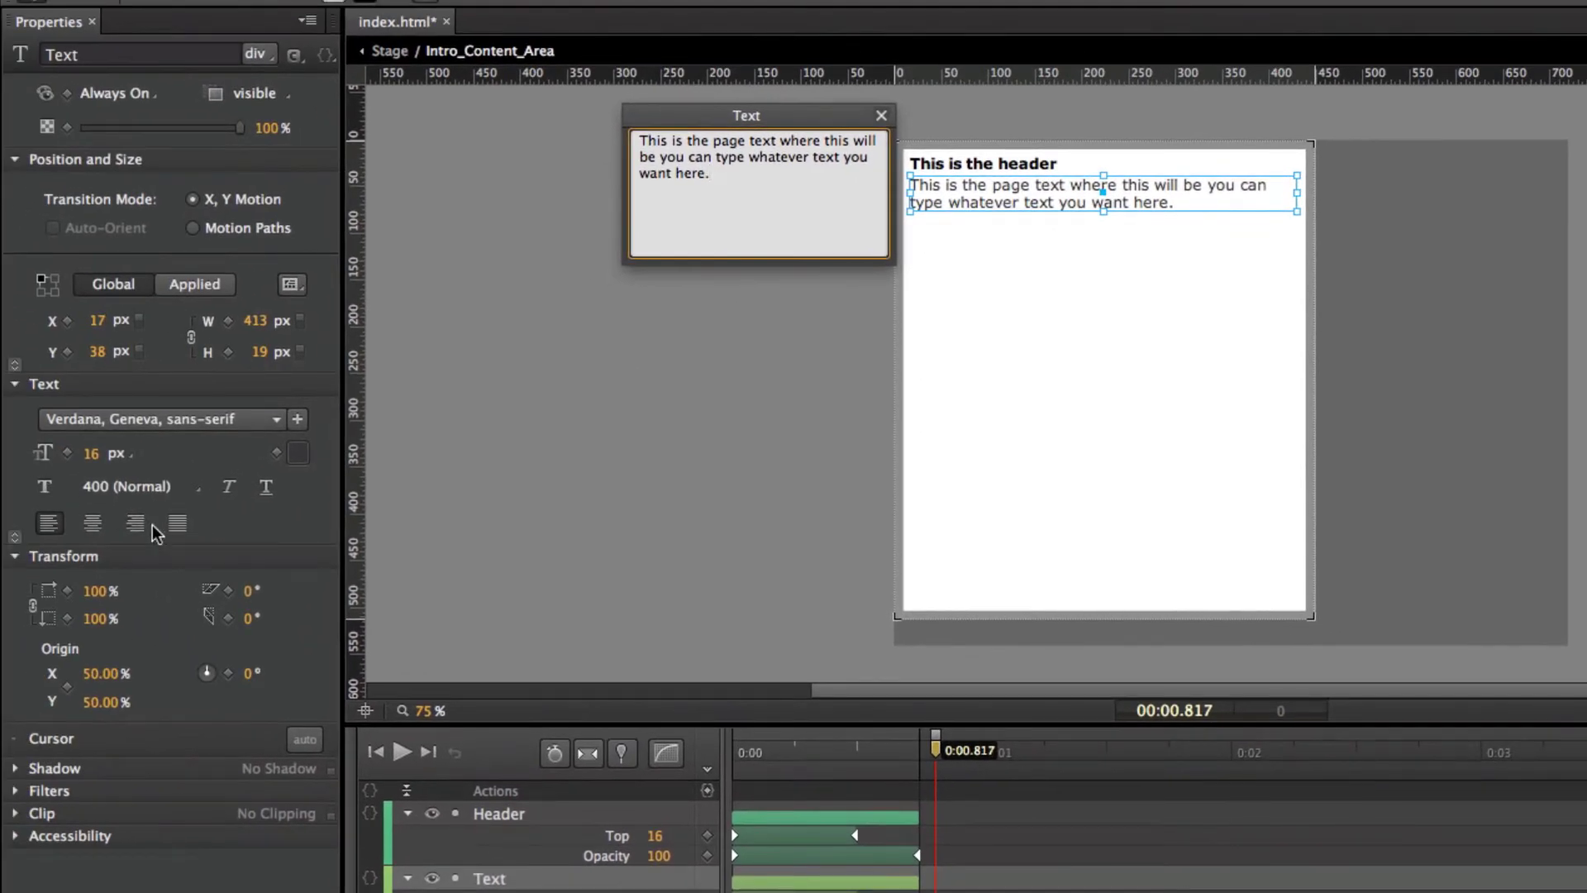
Step: Close the text editor, try centre and right alignment, then set the body text left-aligned
{"action": "key", "text": "Escape"}
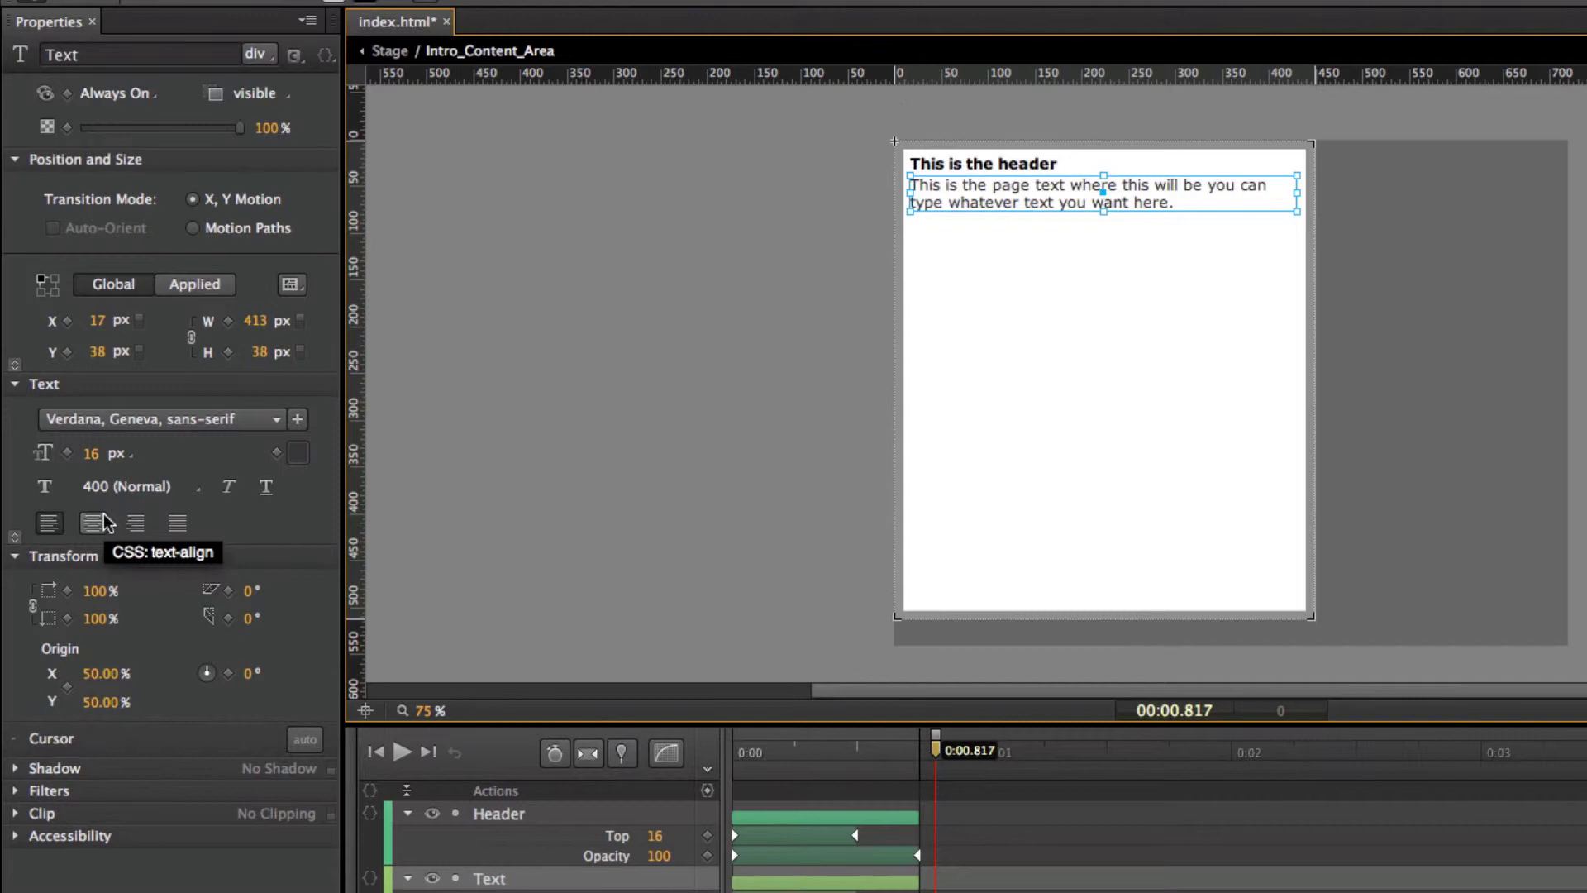
{"action": "left_click", "coordinate": [102, 524]}
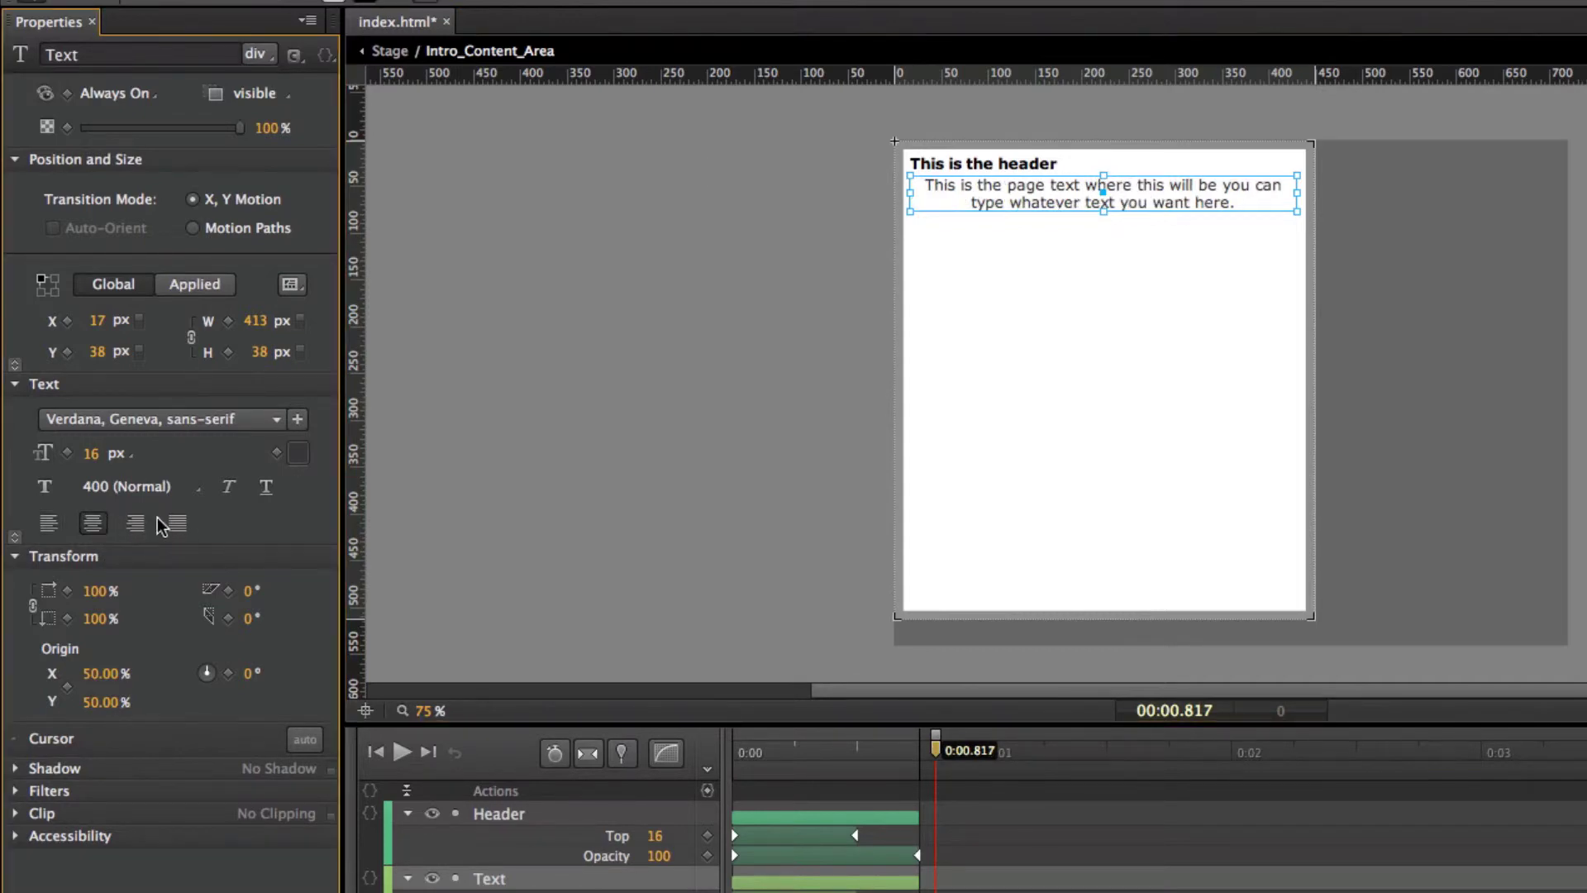
{"action": "left_click", "coordinate": [136, 524]}
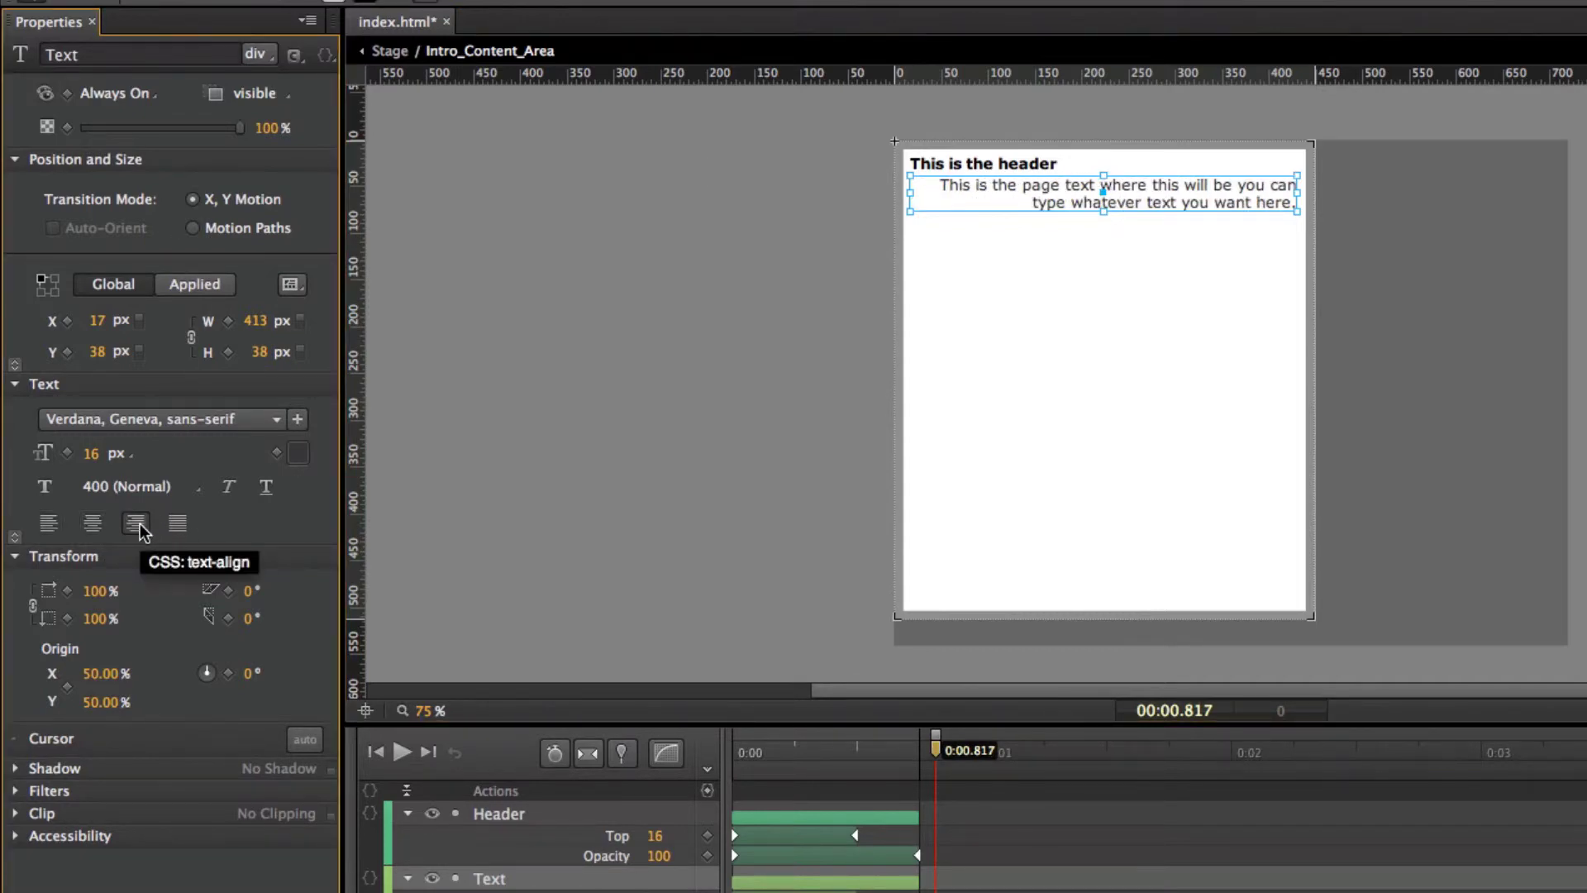
{"action": "left_click", "coordinate": [49, 523]}
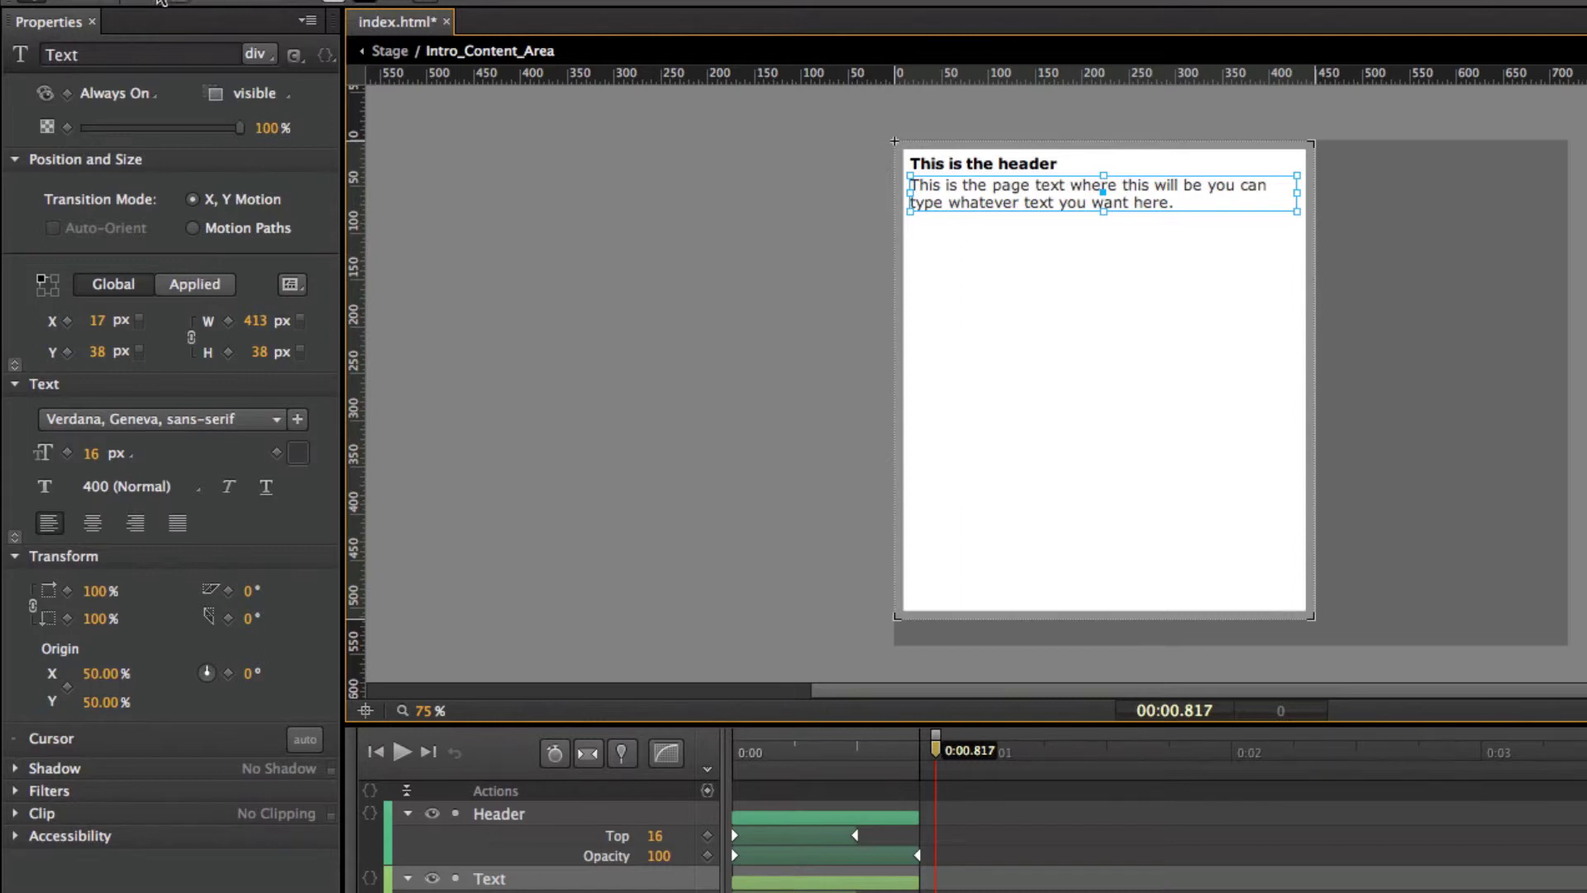
Step: Draw a grey 135×114 rectangle below the intro text
{"action": "left_click", "coordinate": [162, 3]}
{"action": "mouse_move", "coordinate": [1031, 341]}
{"action": "left_mouse_down"}
{"action": "mouse_move", "coordinate": [1145, 458]}
{"action": "mouse_move", "coordinate": [1156, 446]}
{"action": "left_mouse_up"}
{"action": "left_click_drag", "start_coordinate": [1095, 395], "coordinate": [1044, 308]}
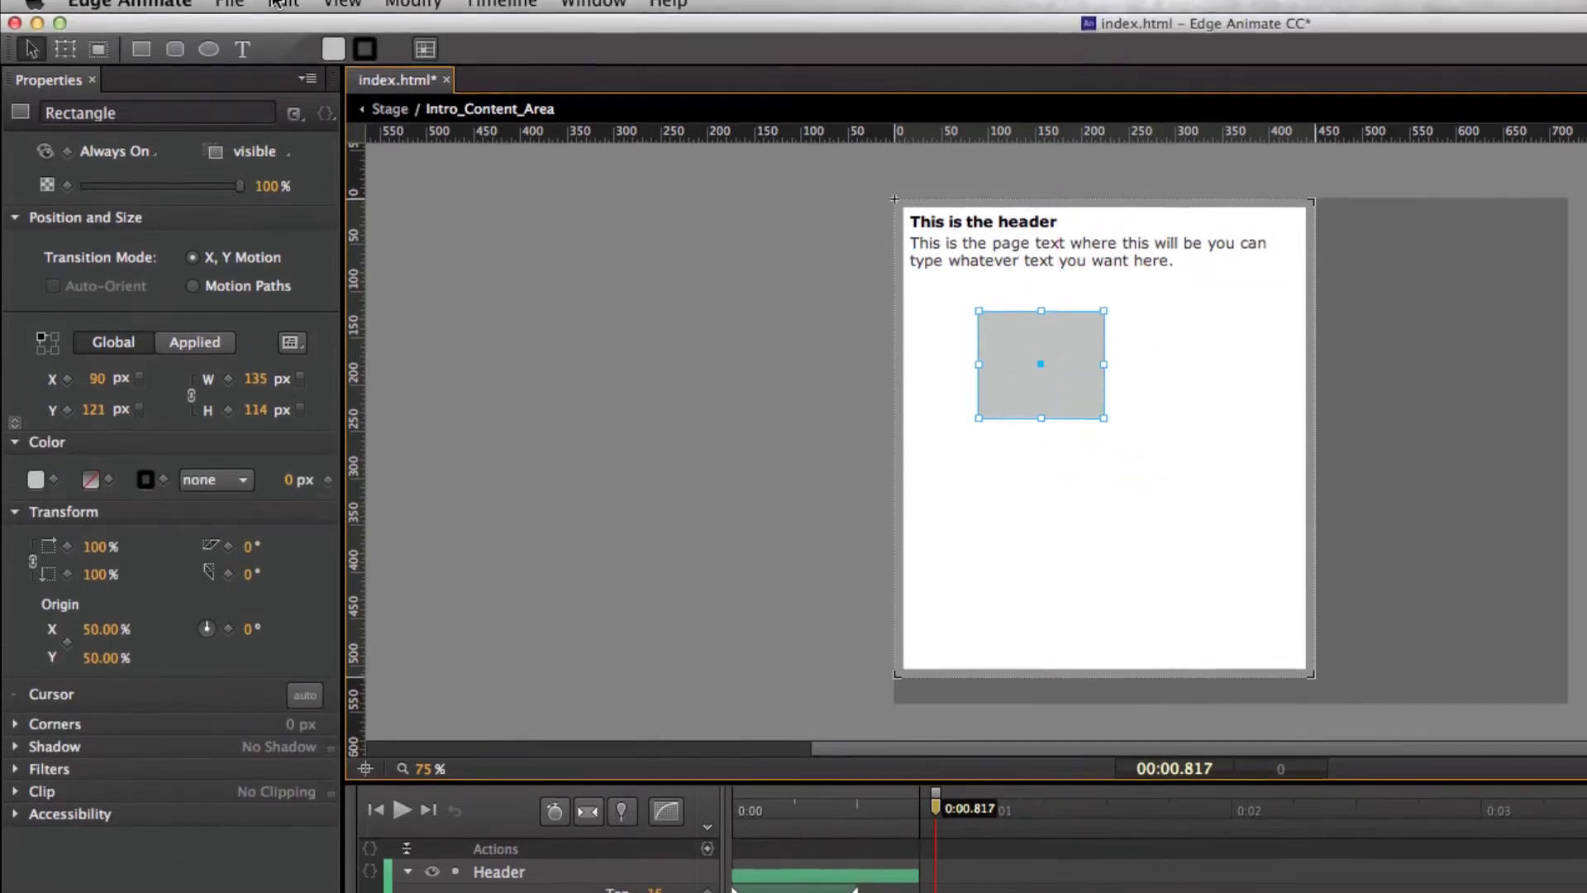
Step: Import Mouse.png from Tabs_Left_Project_Files/images onto the stage
{"action": "left_click", "coordinate": [283, 15]}
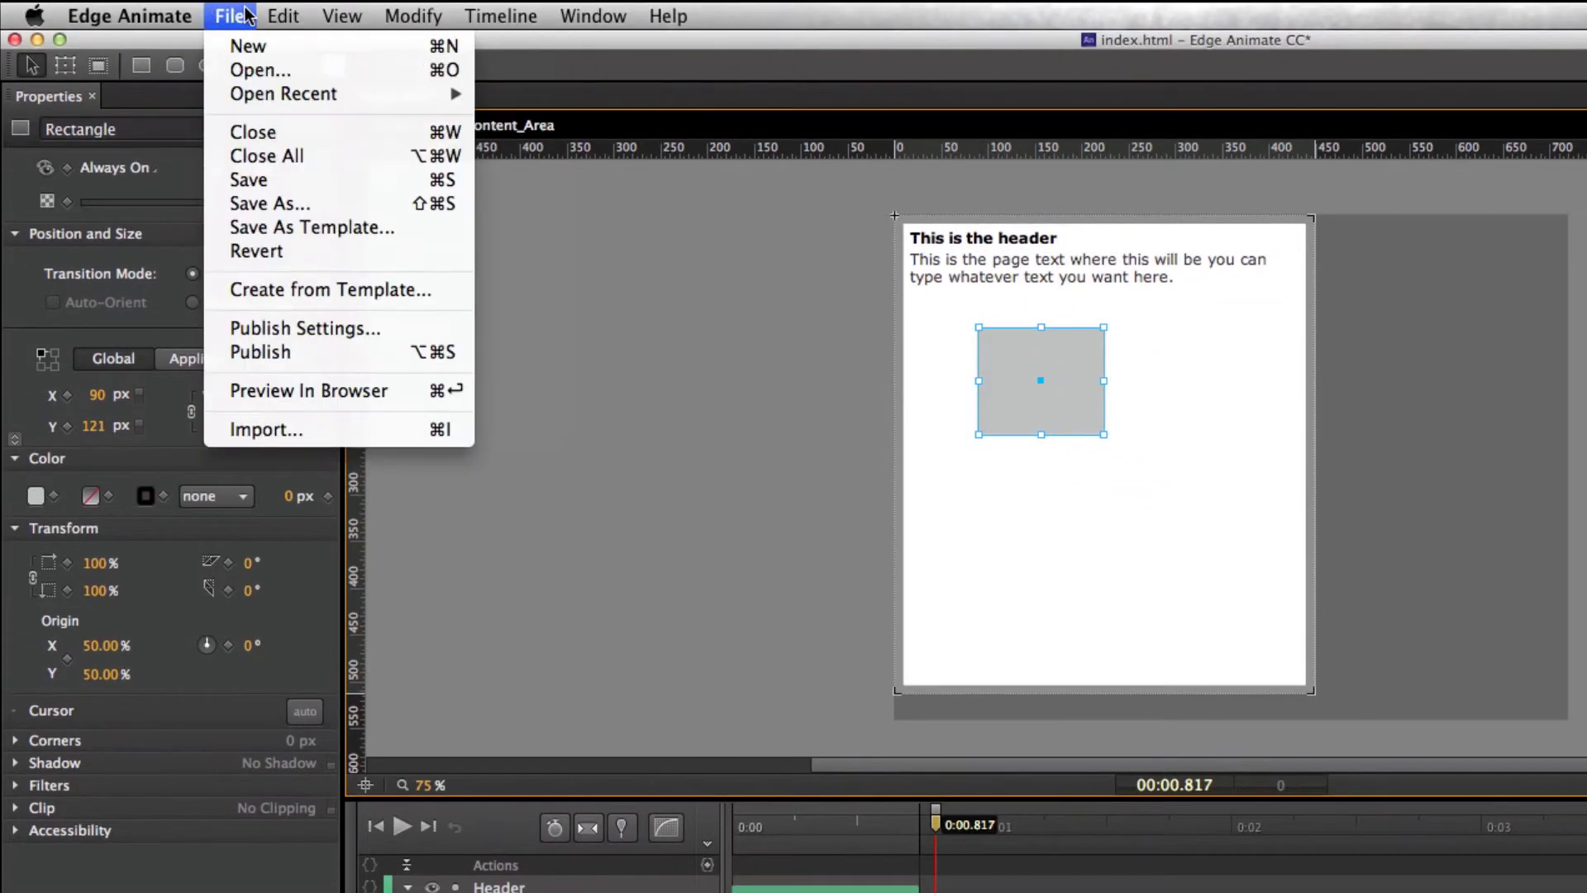
{"action": "left_click", "coordinate": [324, 430]}
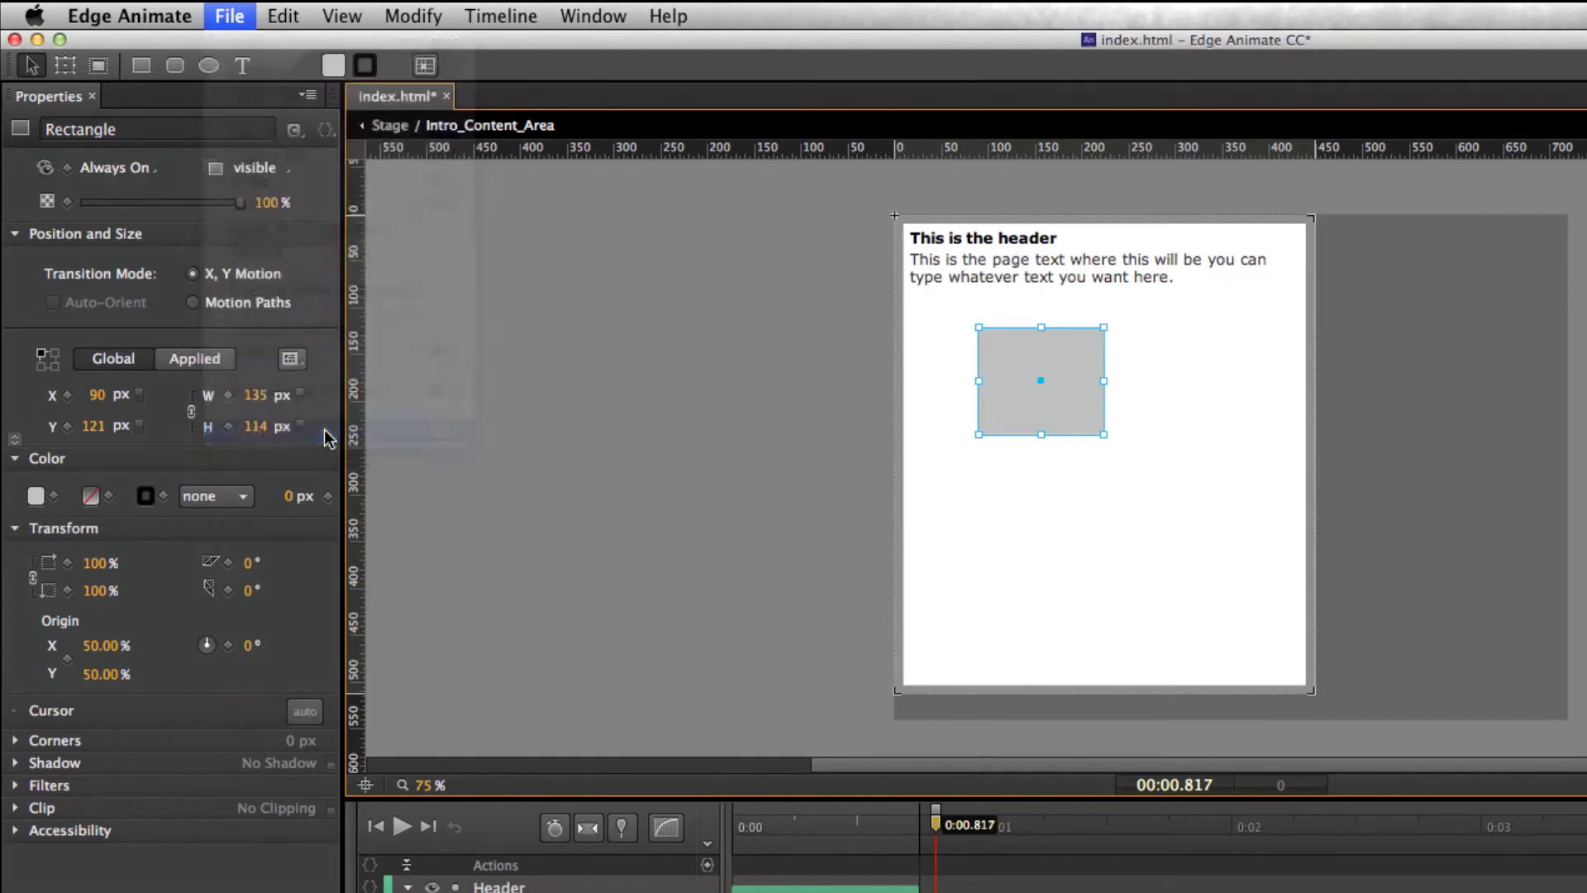
{"action": "left_click", "coordinate": [842, 321]}
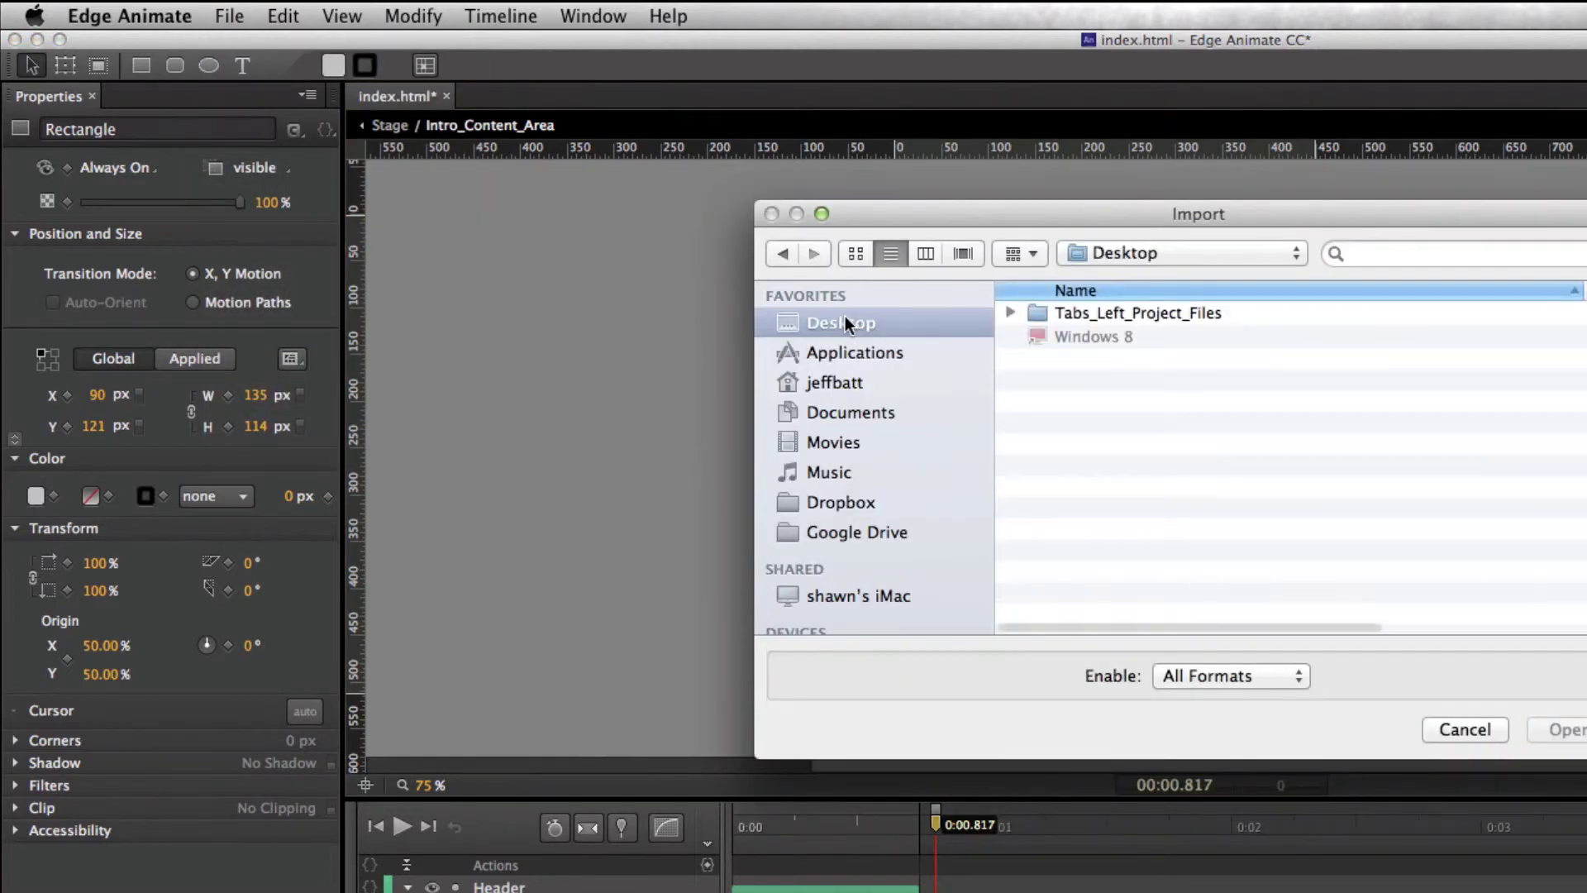
{"action": "double_click", "coordinate": [1137, 316]}
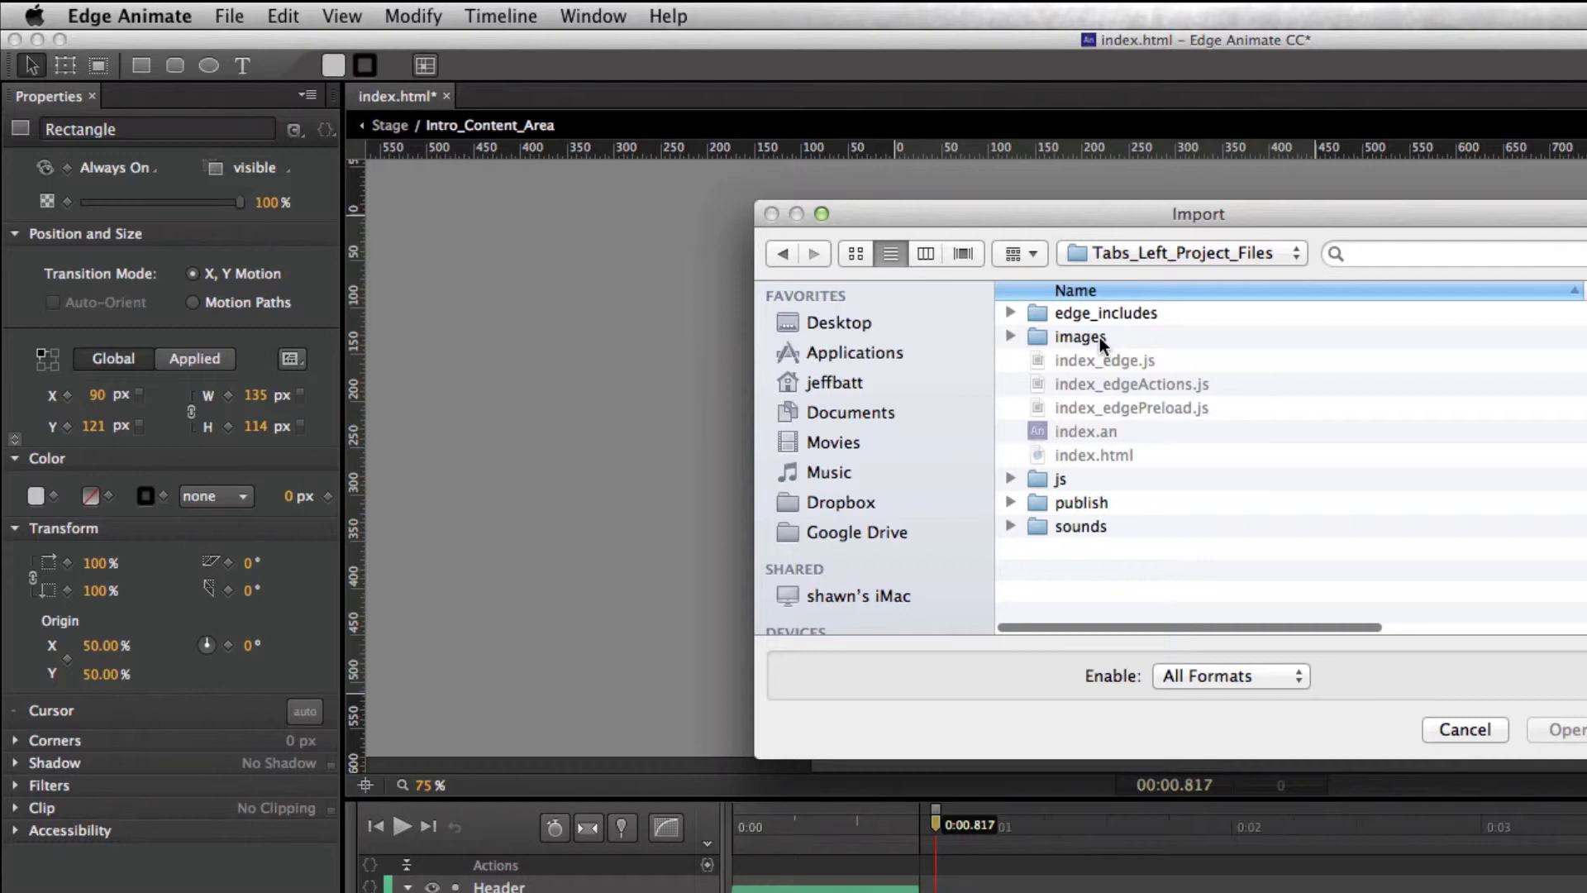
{"action": "double_click", "coordinate": [1100, 337]}
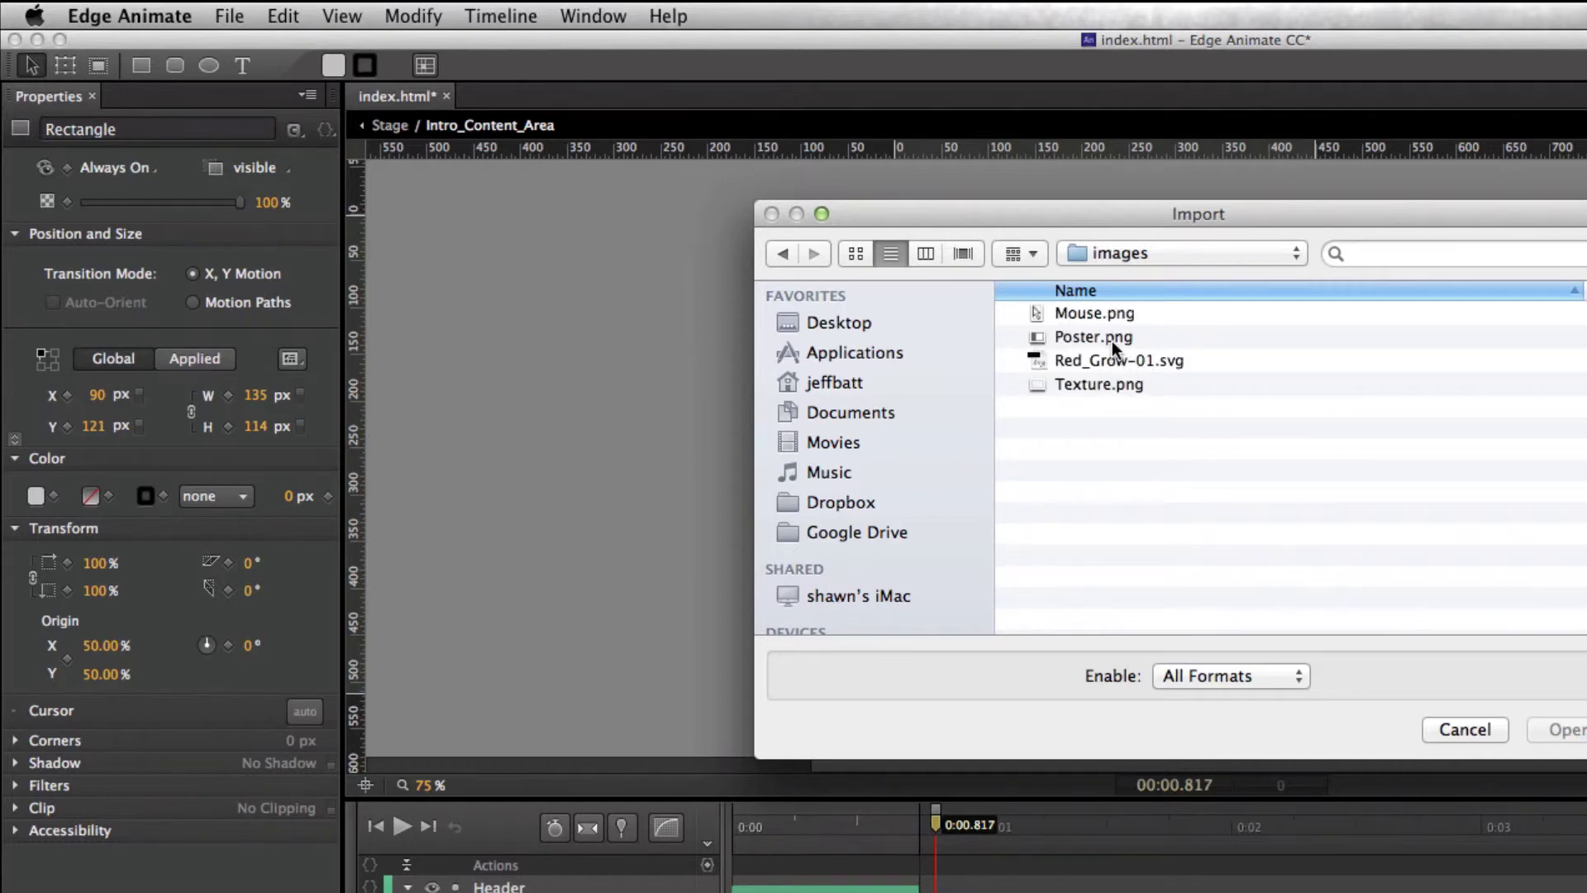
{"action": "left_click", "coordinate": [1121, 312]}
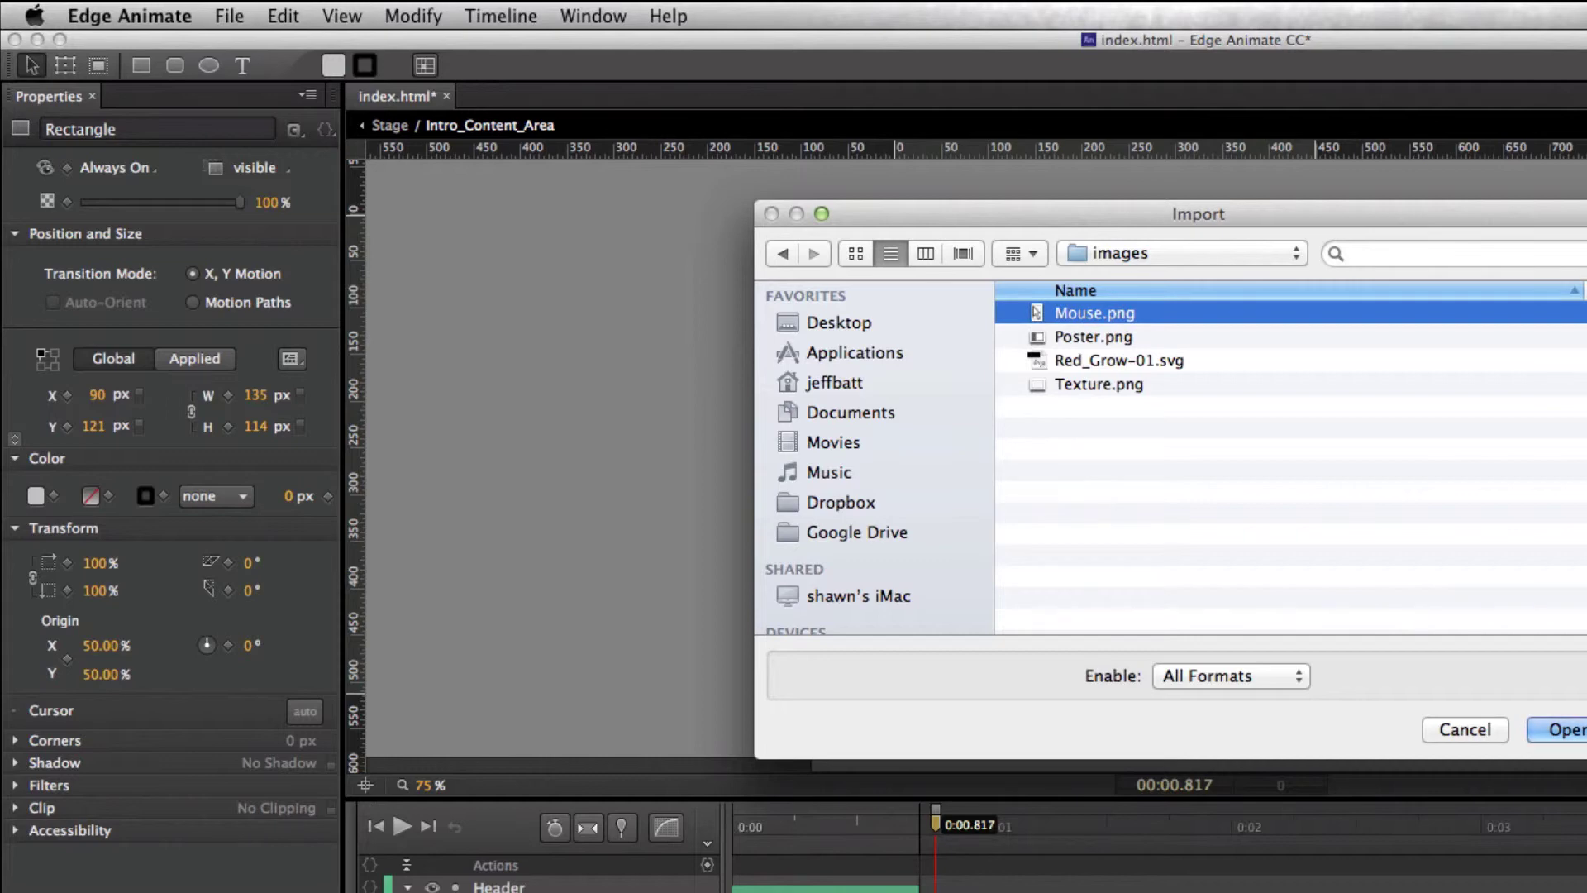
{"action": "left_click", "coordinate": [1562, 729]}
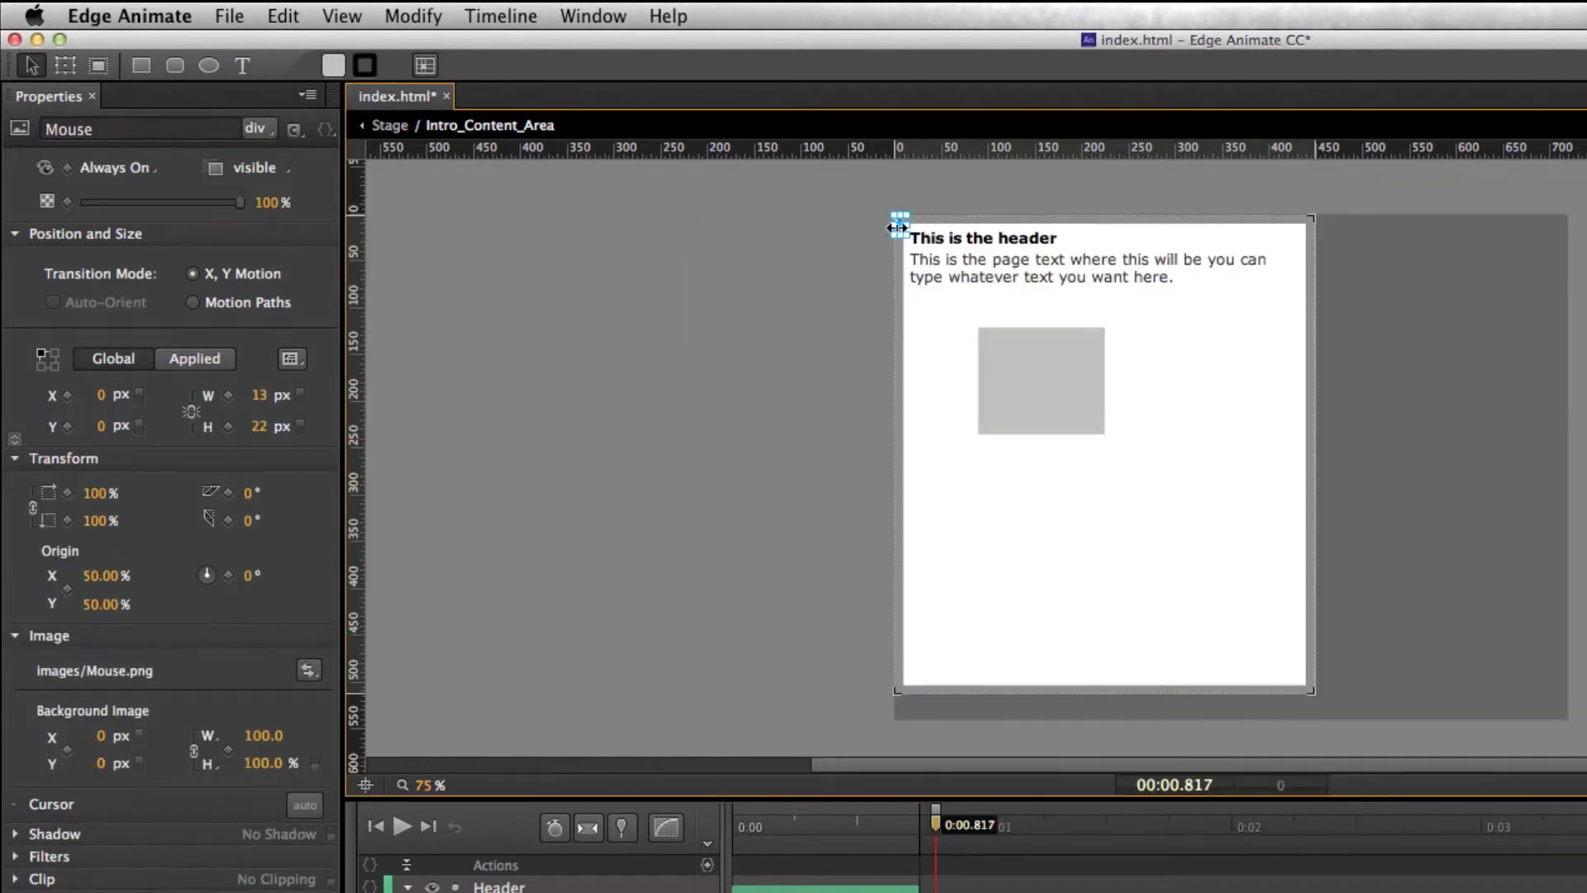
Step: Move the Mouse icon to just after the end of the intro page text and deselect it
{"action": "left_click", "coordinate": [864, 260]}
{"action": "left_click_drag", "start_coordinate": [898, 221], "coordinate": [1249, 282]}
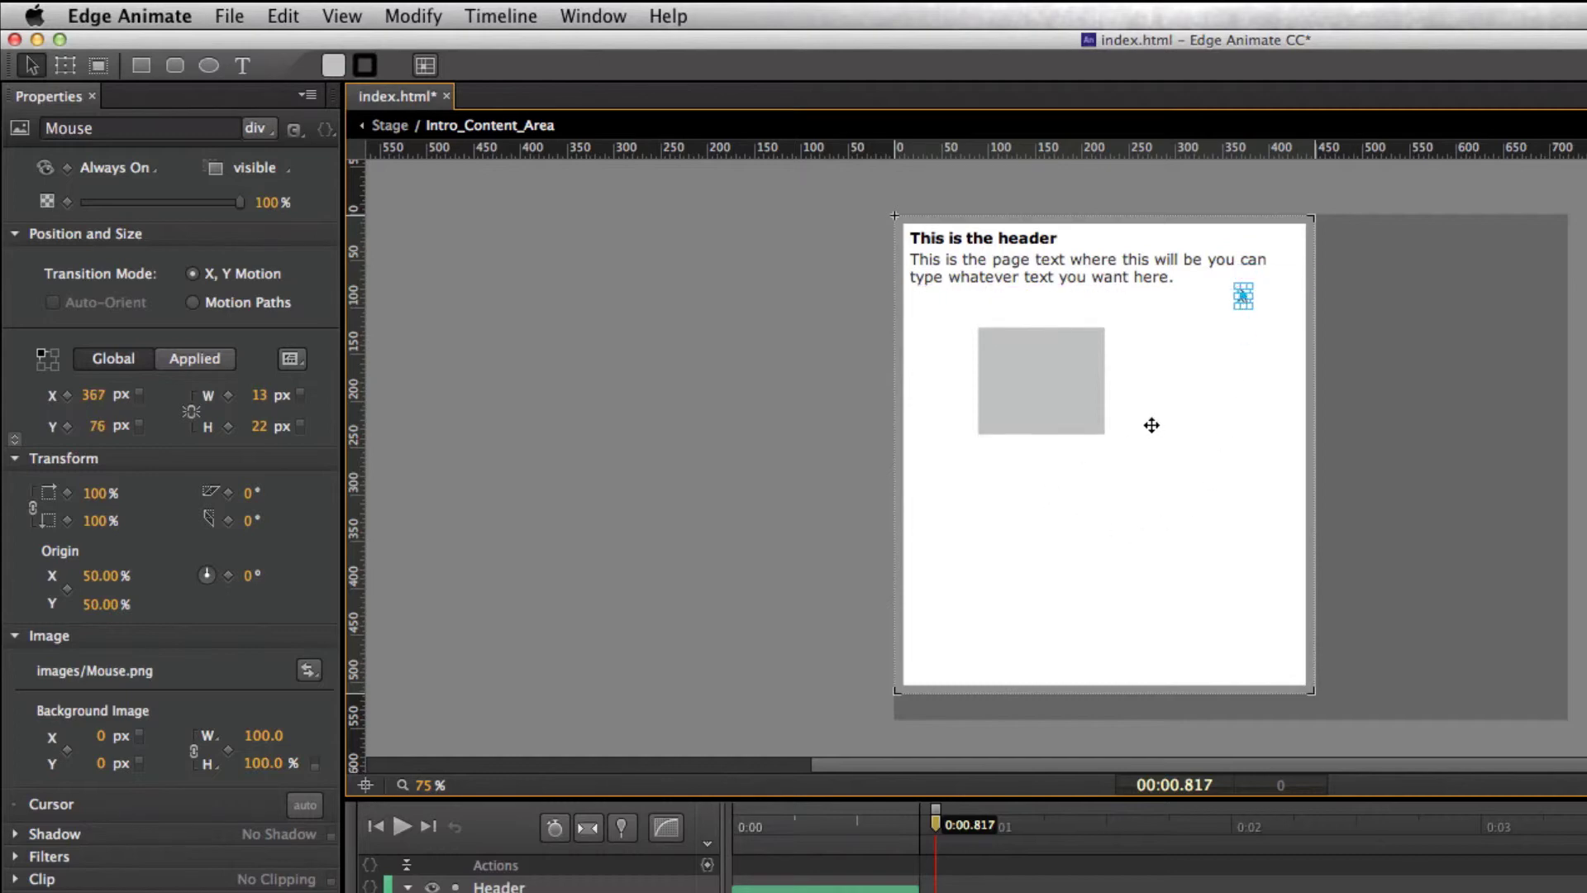
{"action": "left_click", "coordinate": [856, 377]}
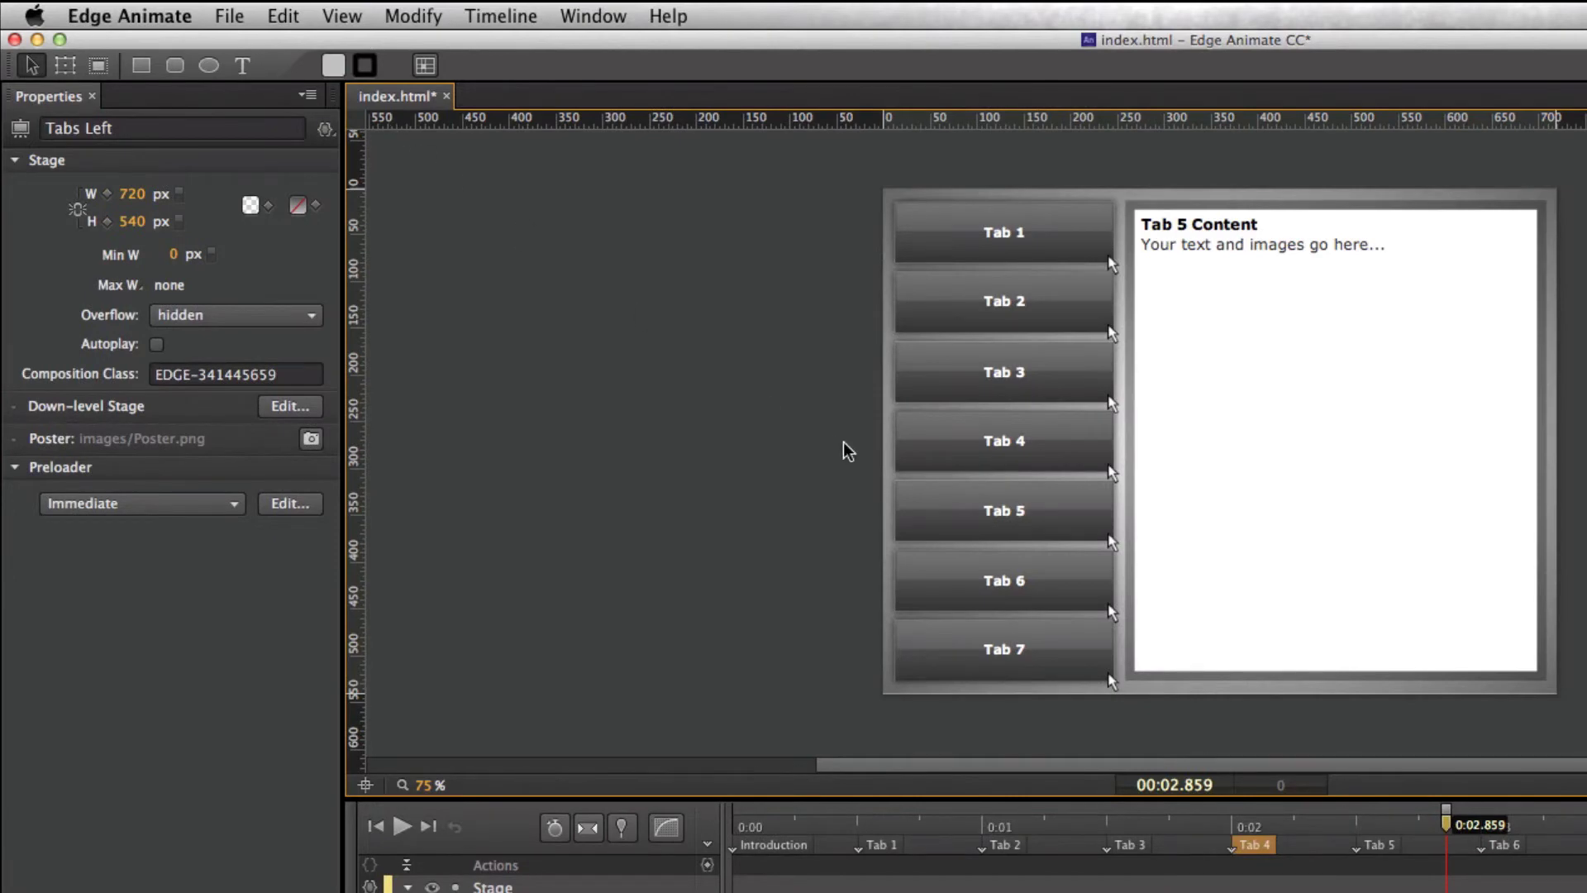
Step: Preview the interaction in Safari with Cmd+Return and click through Tabs 1, 2, 3 and 4
{"action": "key", "text": "super+Return"}
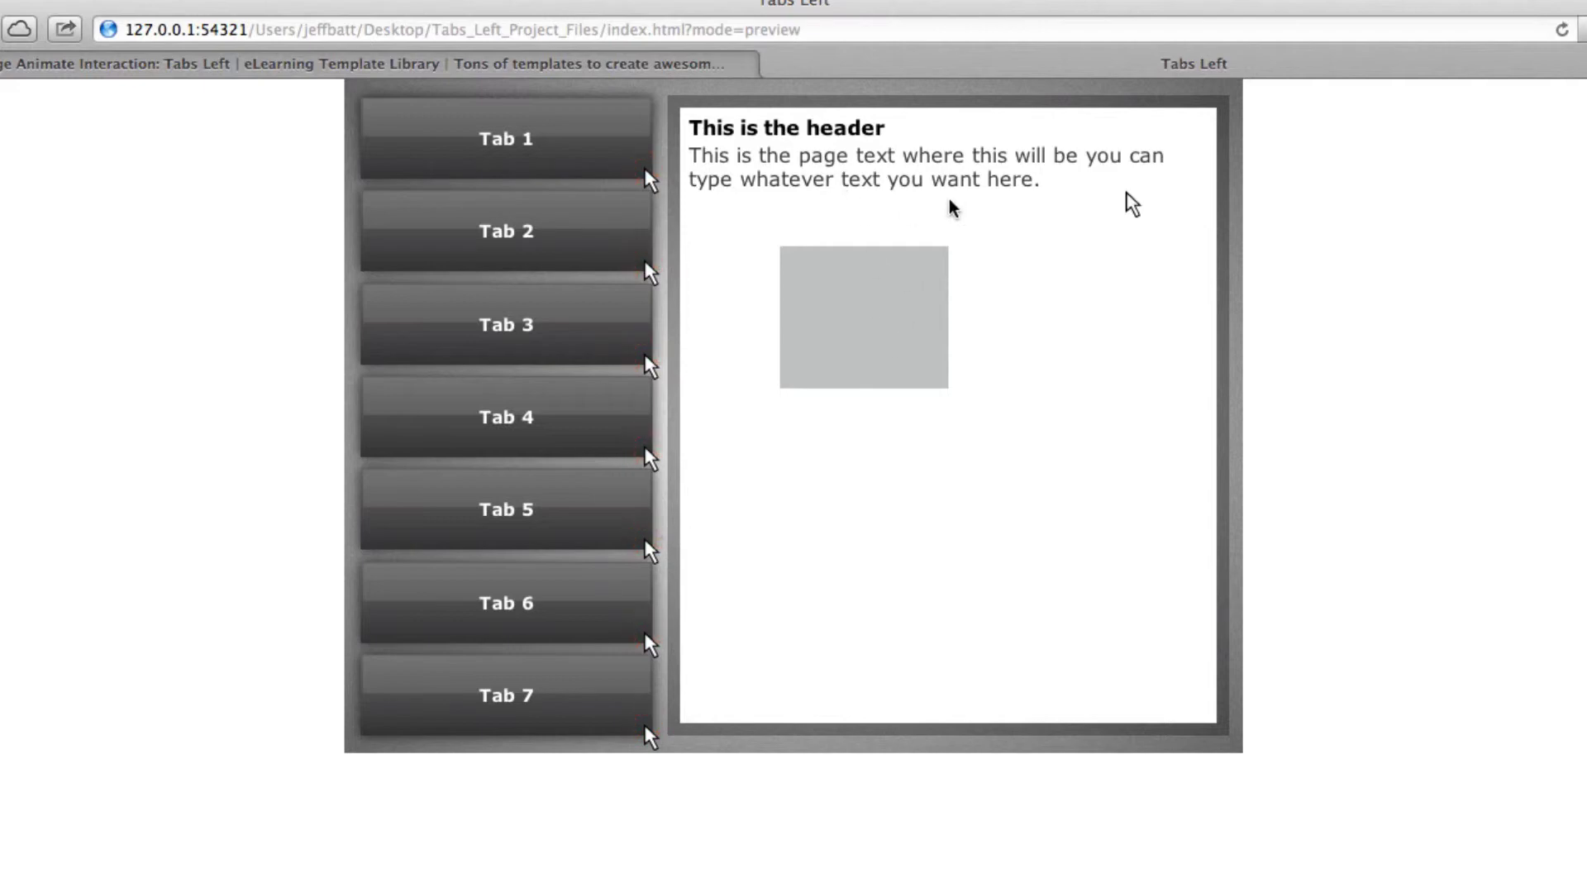
{"action": "left_click", "coordinate": [571, 168]}
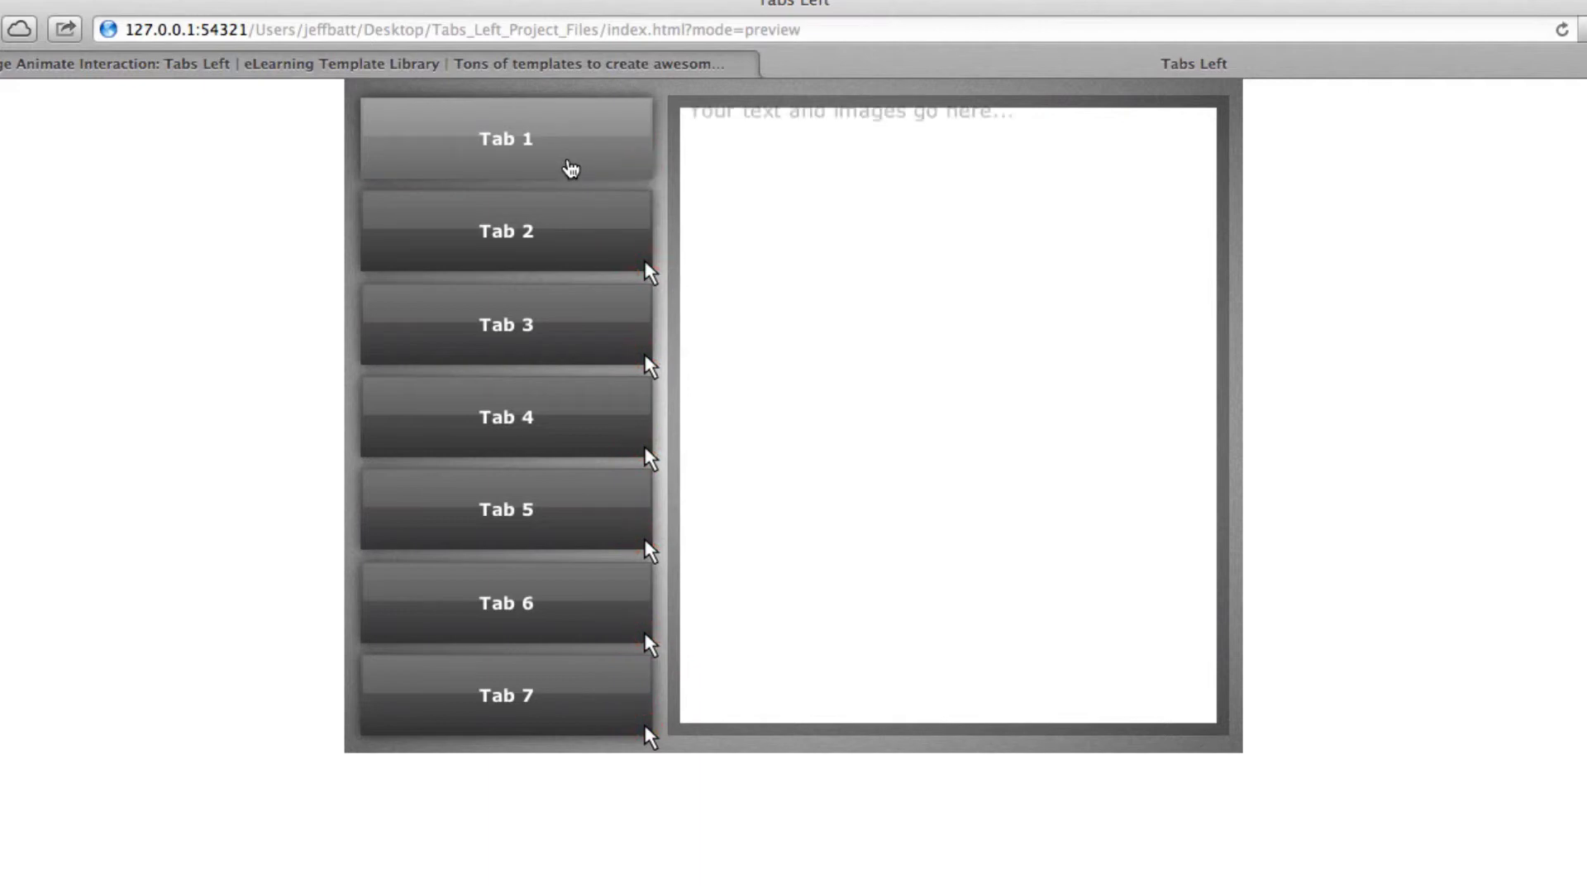
{"action": "left_click", "coordinate": [568, 256]}
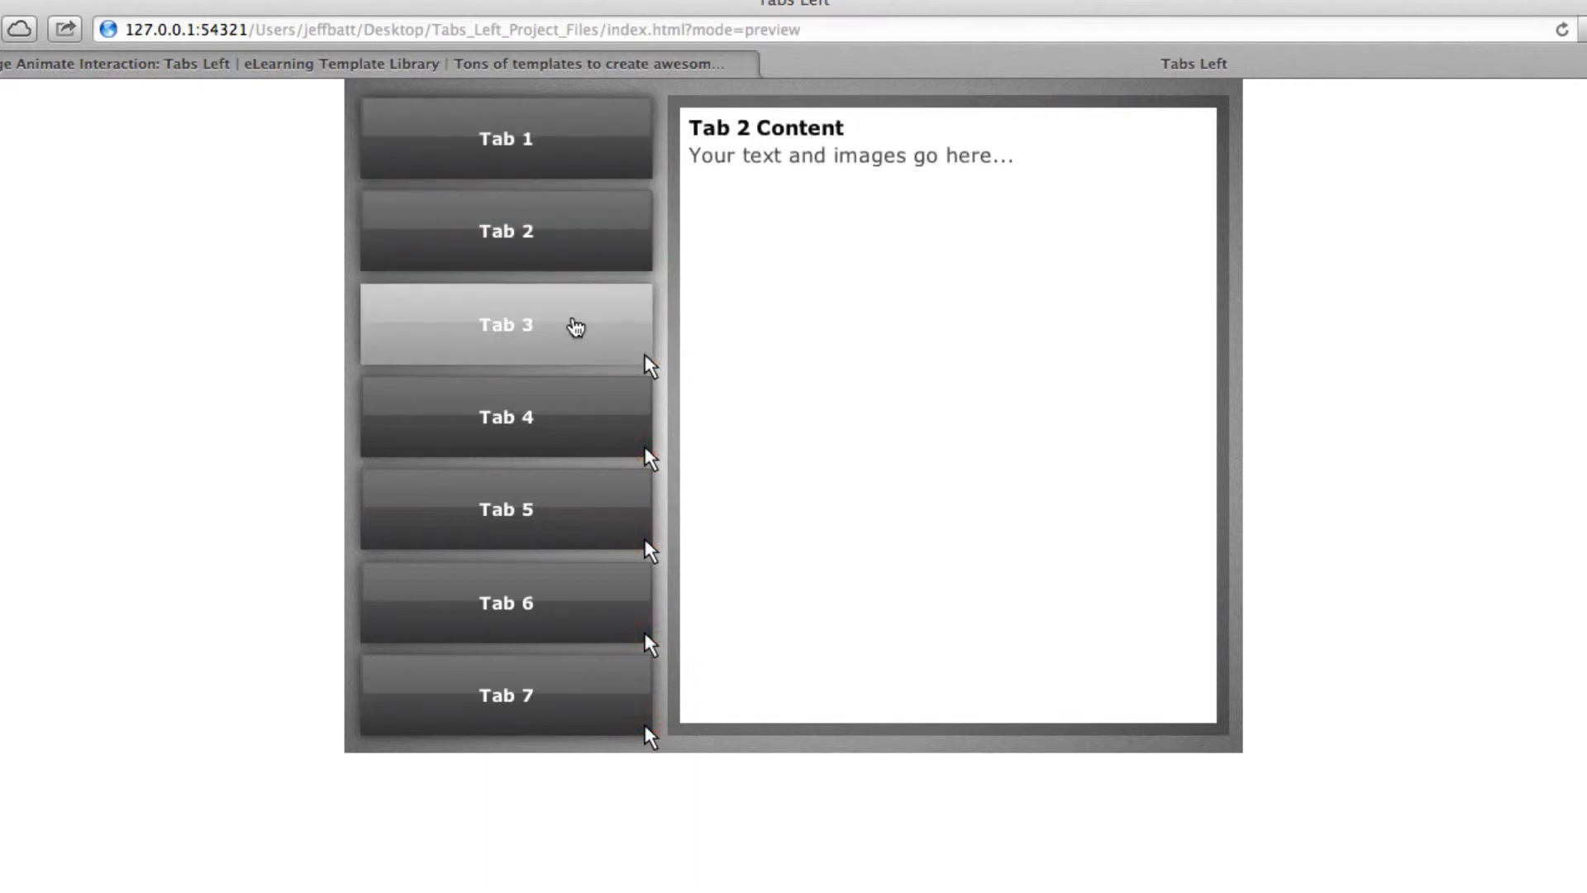
{"action": "left_click", "coordinate": [578, 331]}
{"action": "left_click", "coordinate": [562, 402]}
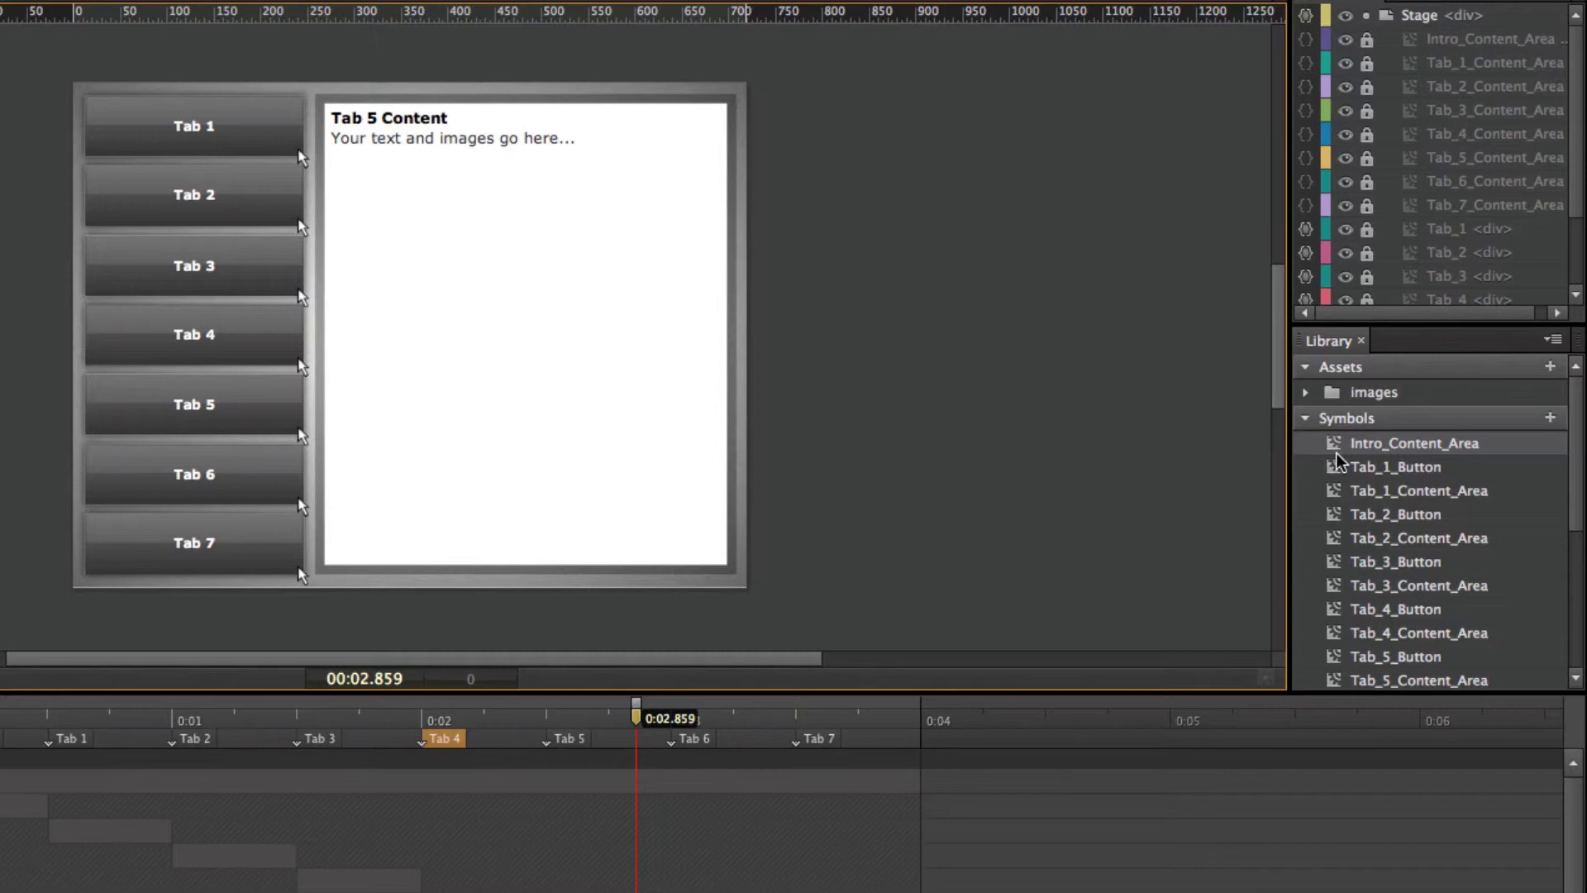
Step: In the Tab_1_Button symbol, relabel 'Tab 1' as 'Sample Text' and centre it on the button
{"action": "left_click", "coordinate": [1339, 468]}
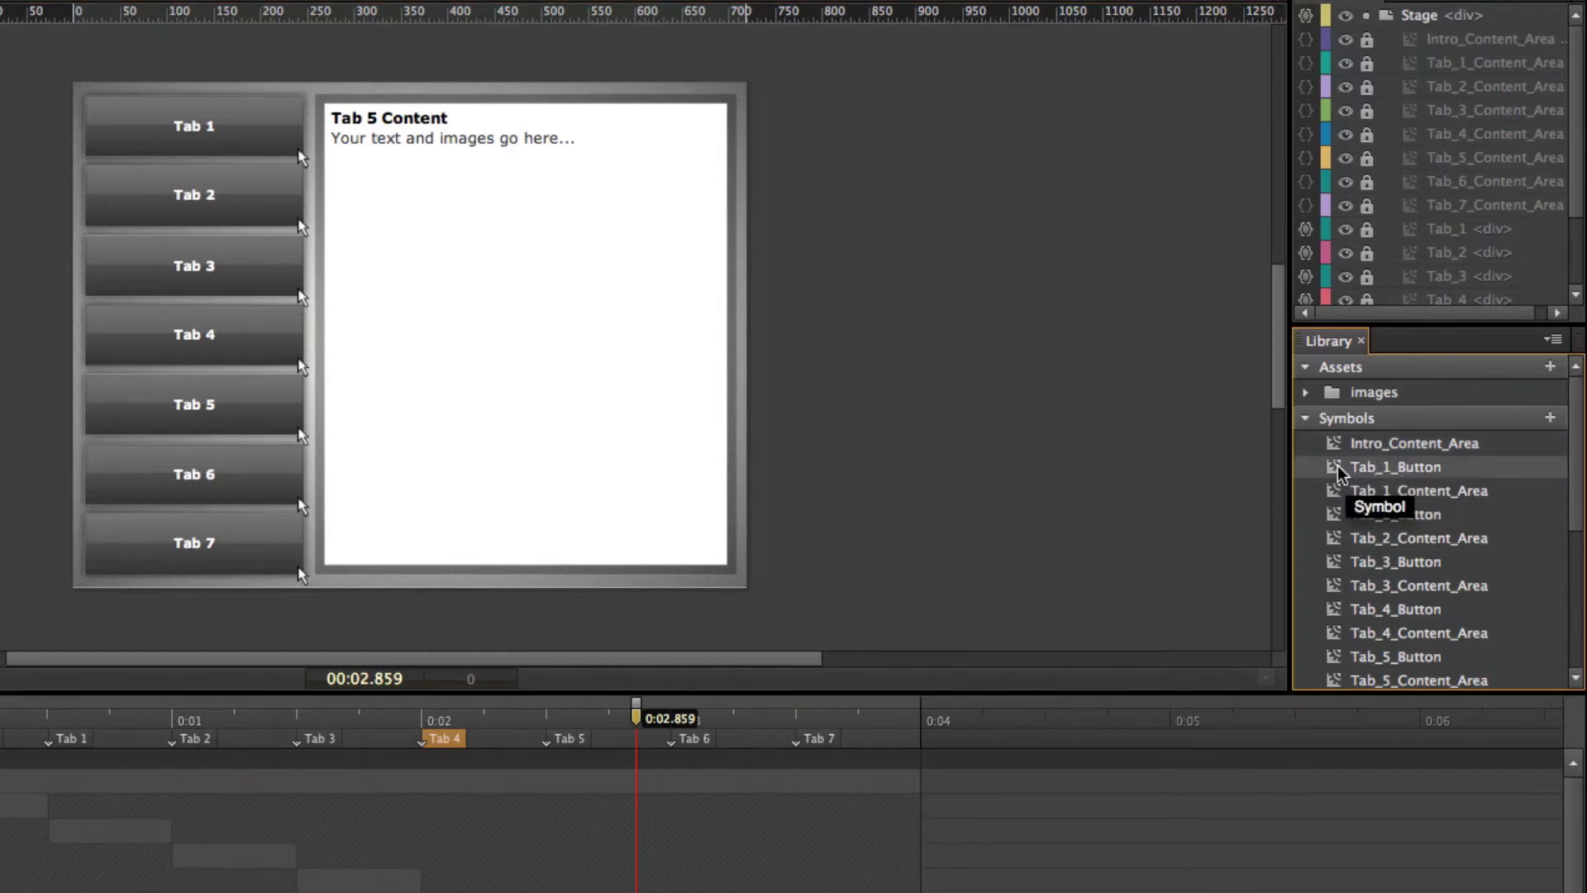
{"action": "double_click", "coordinate": [1395, 467]}
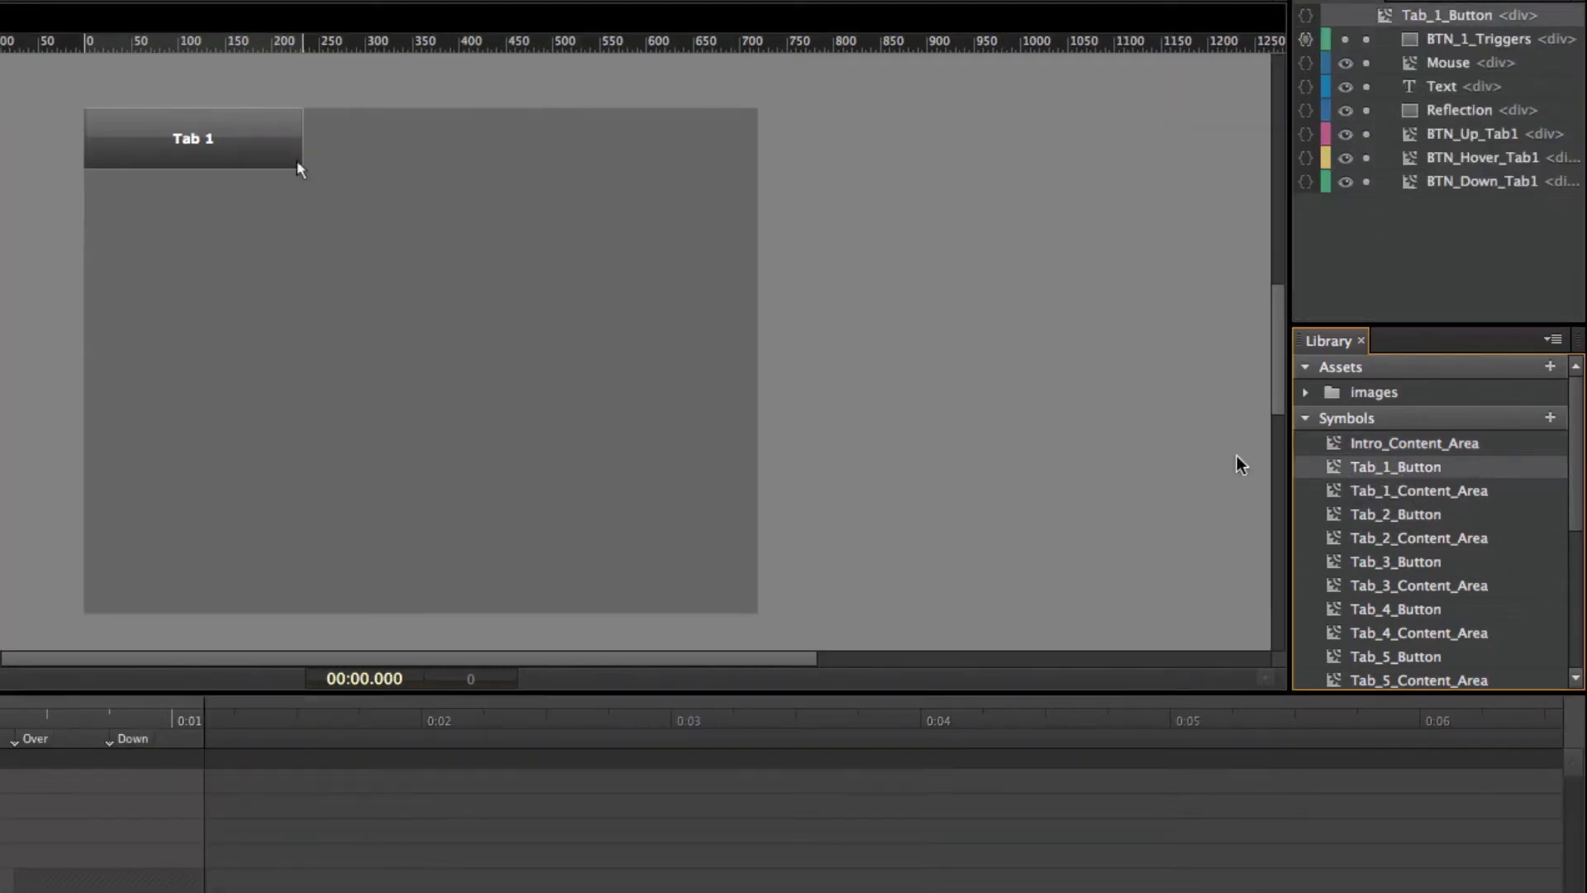
{"action": "left_click", "coordinate": [187, 142]}
{"action": "double_click", "coordinate": [185, 144]}
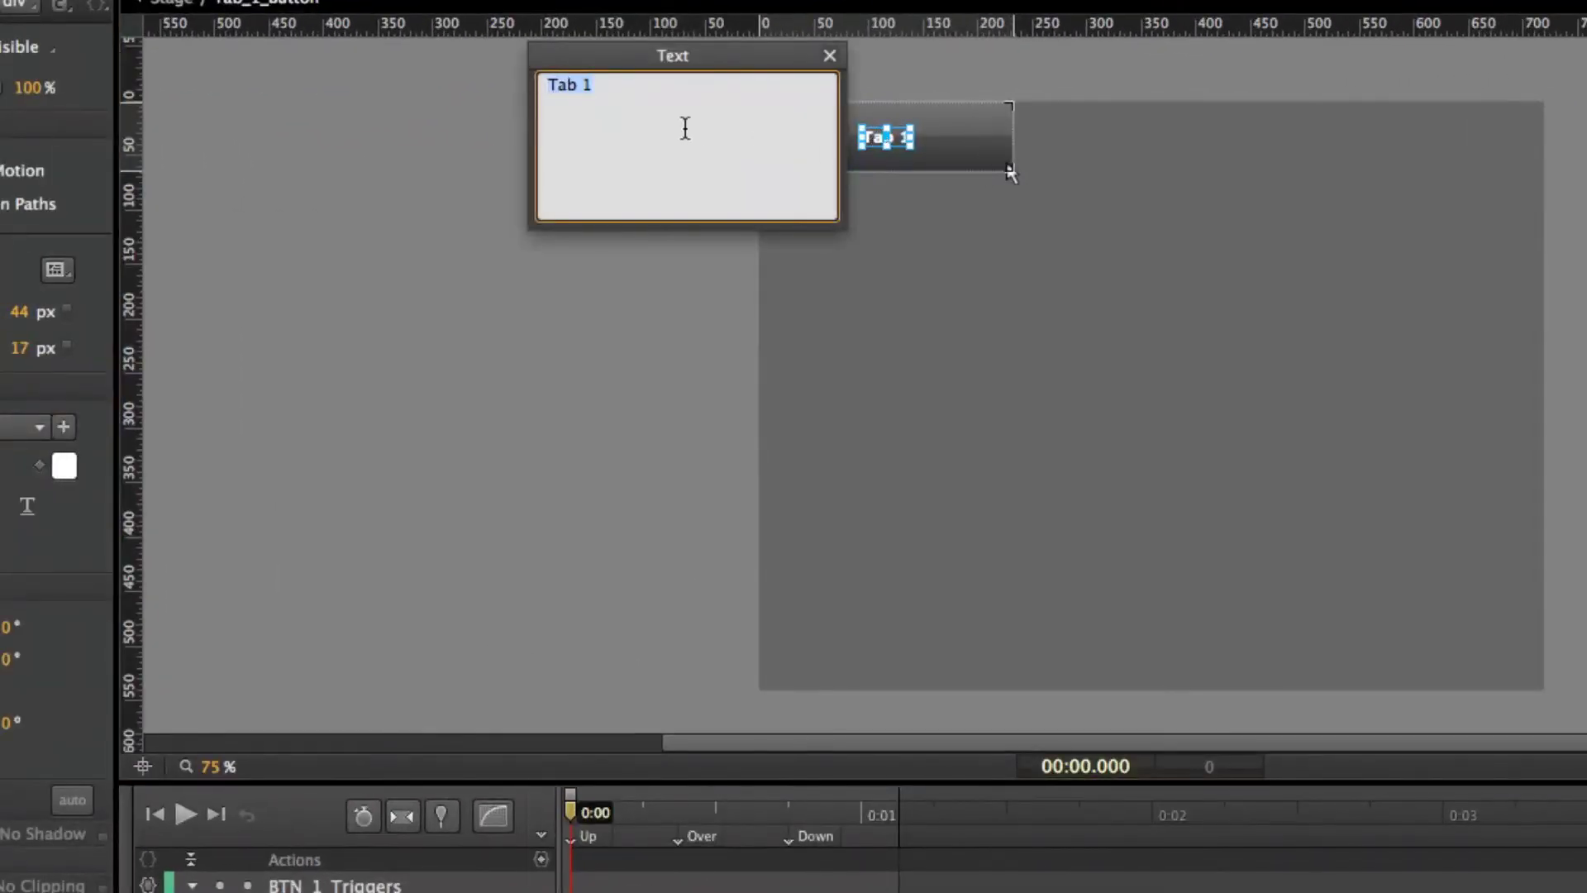
{"action": "type", "text": "Sample Text"}
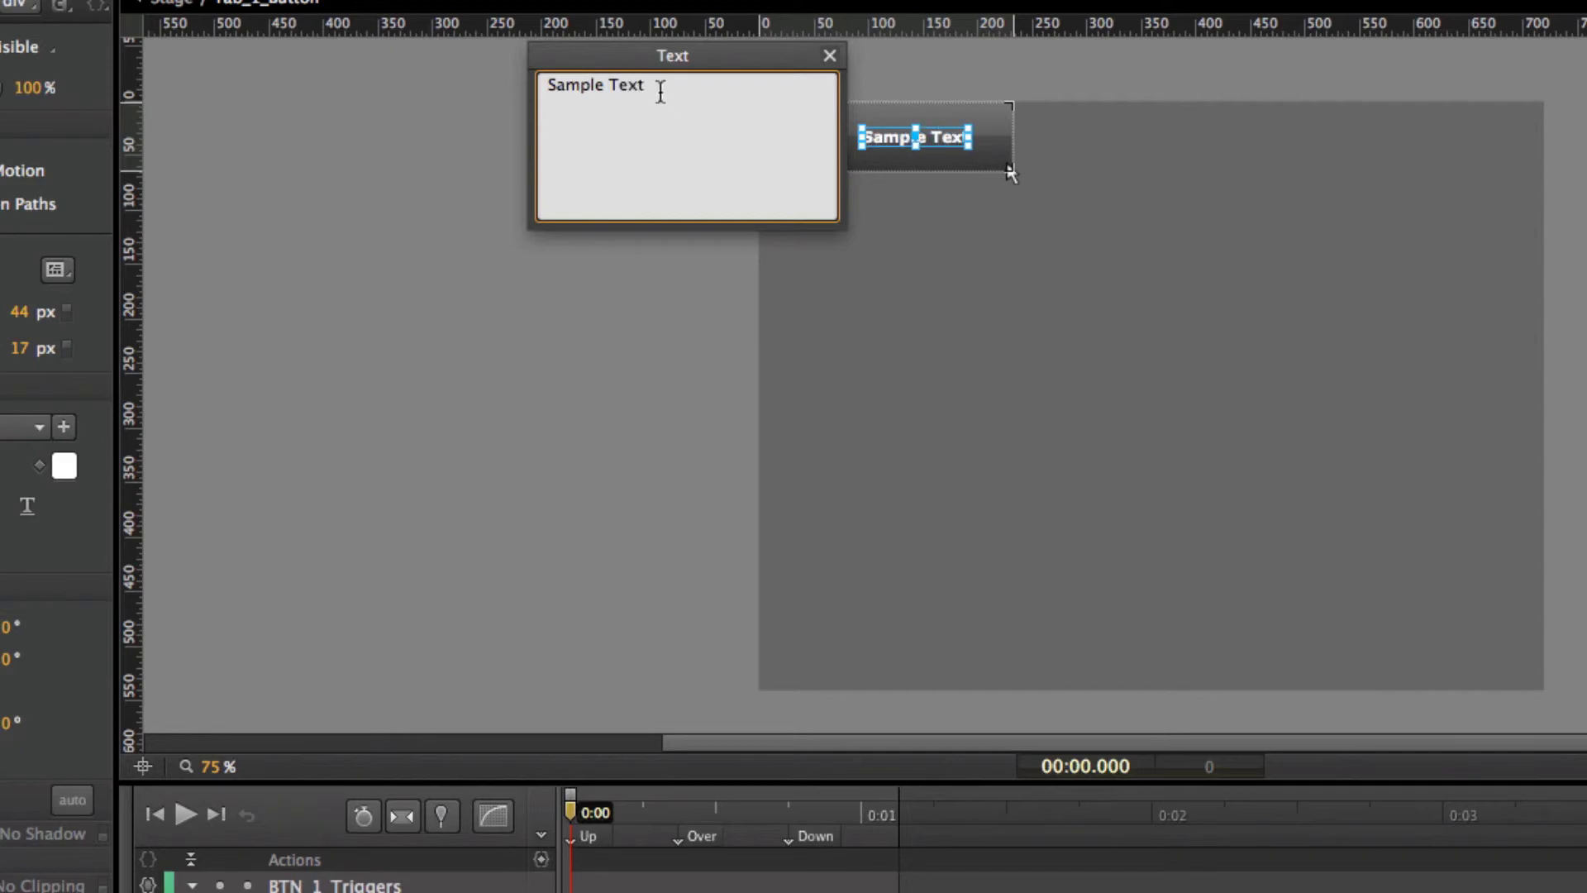
{"action": "left_click", "coordinate": [940, 143]}
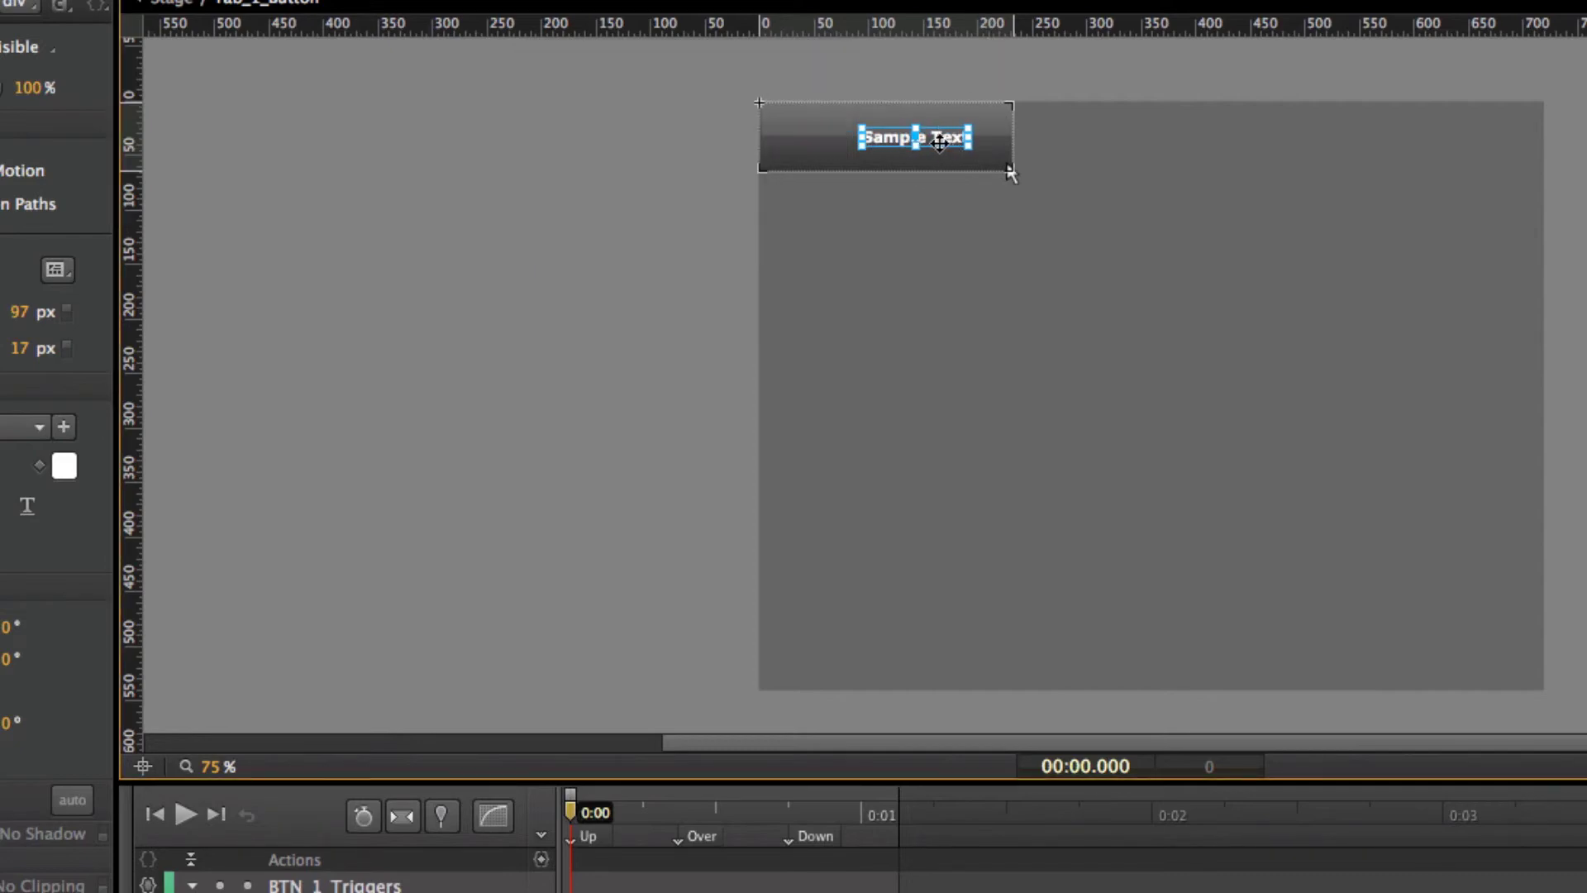
{"action": "left_click_drag", "start_coordinate": [940, 143], "coordinate": [923, 149]}
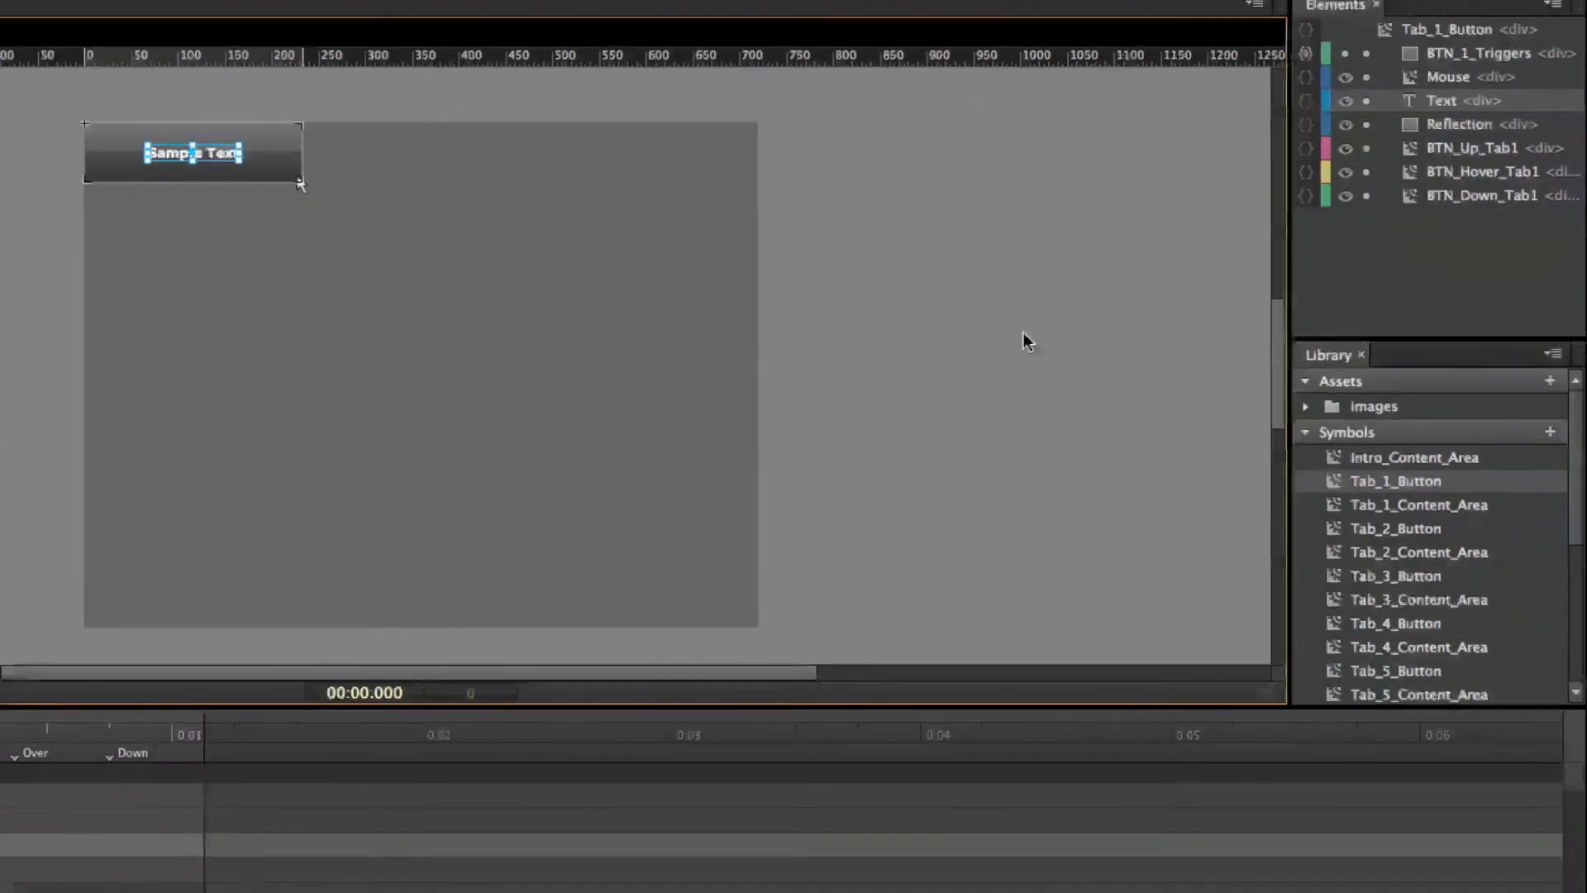
Step: Open Tab_1_Content_Area, play its intro animation, and select the 'Tab 1 Content' heading
{"action": "double_click", "coordinate": [1331, 503]}
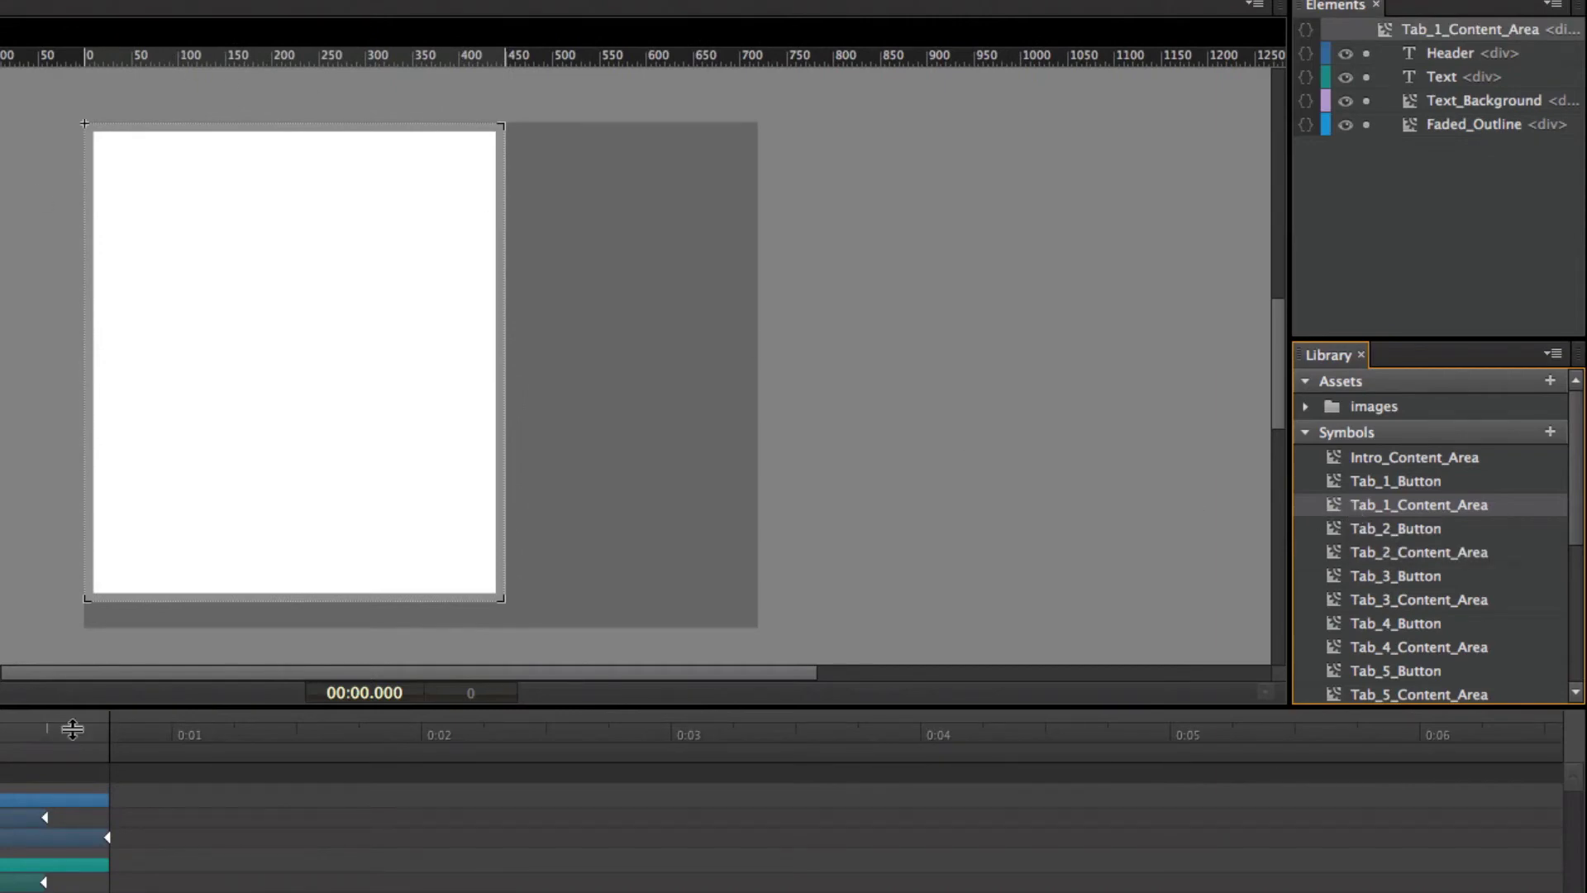
{"action": "key", "text": "space"}
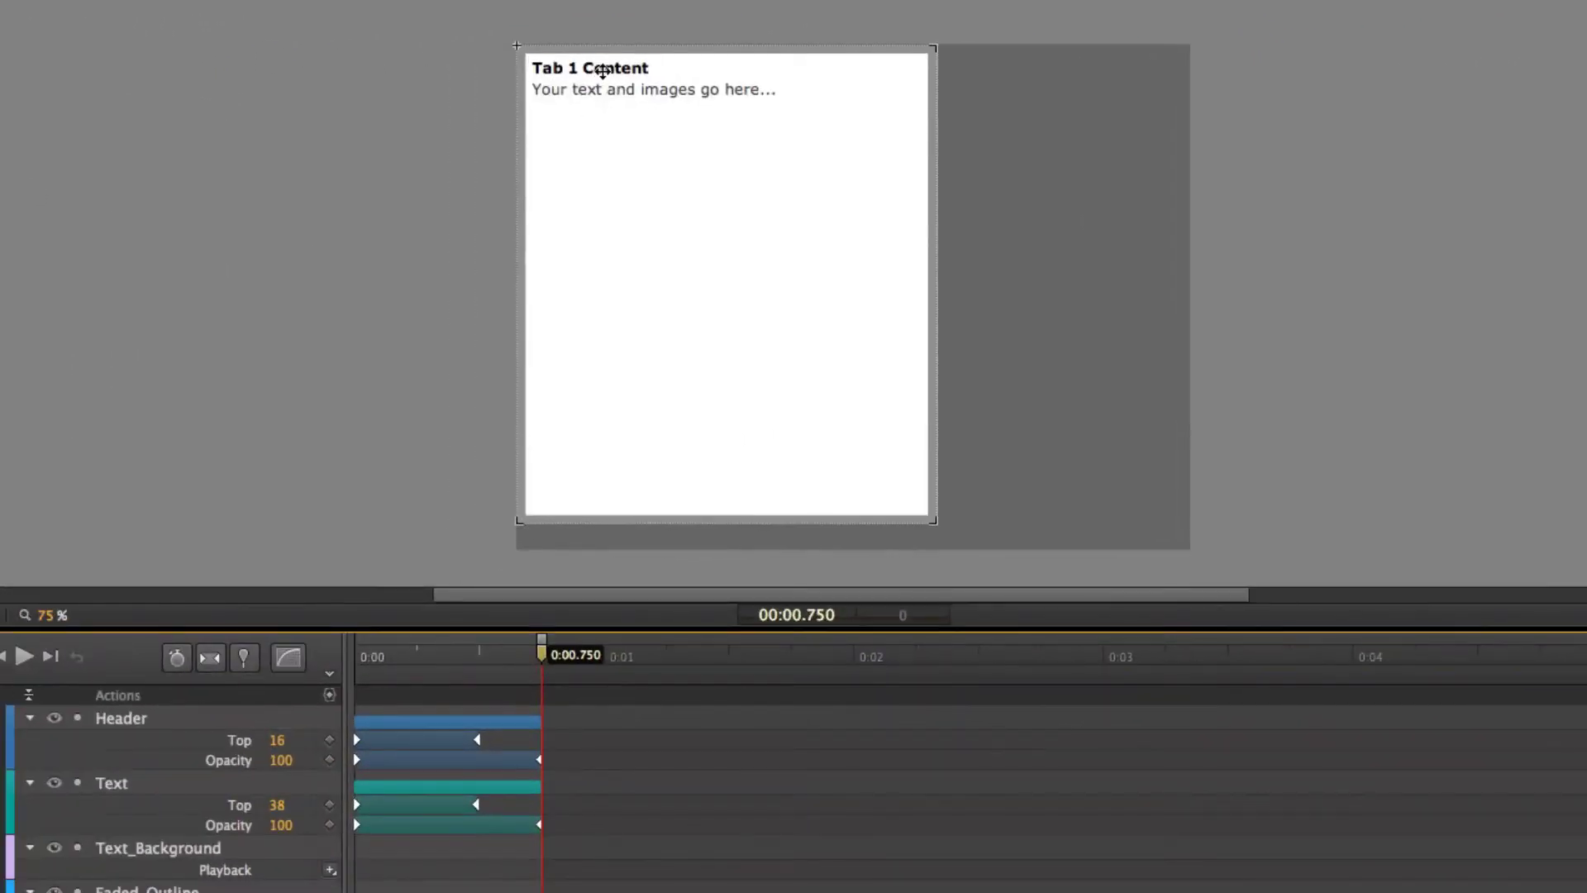
{"action": "left_click", "coordinate": [603, 71]}
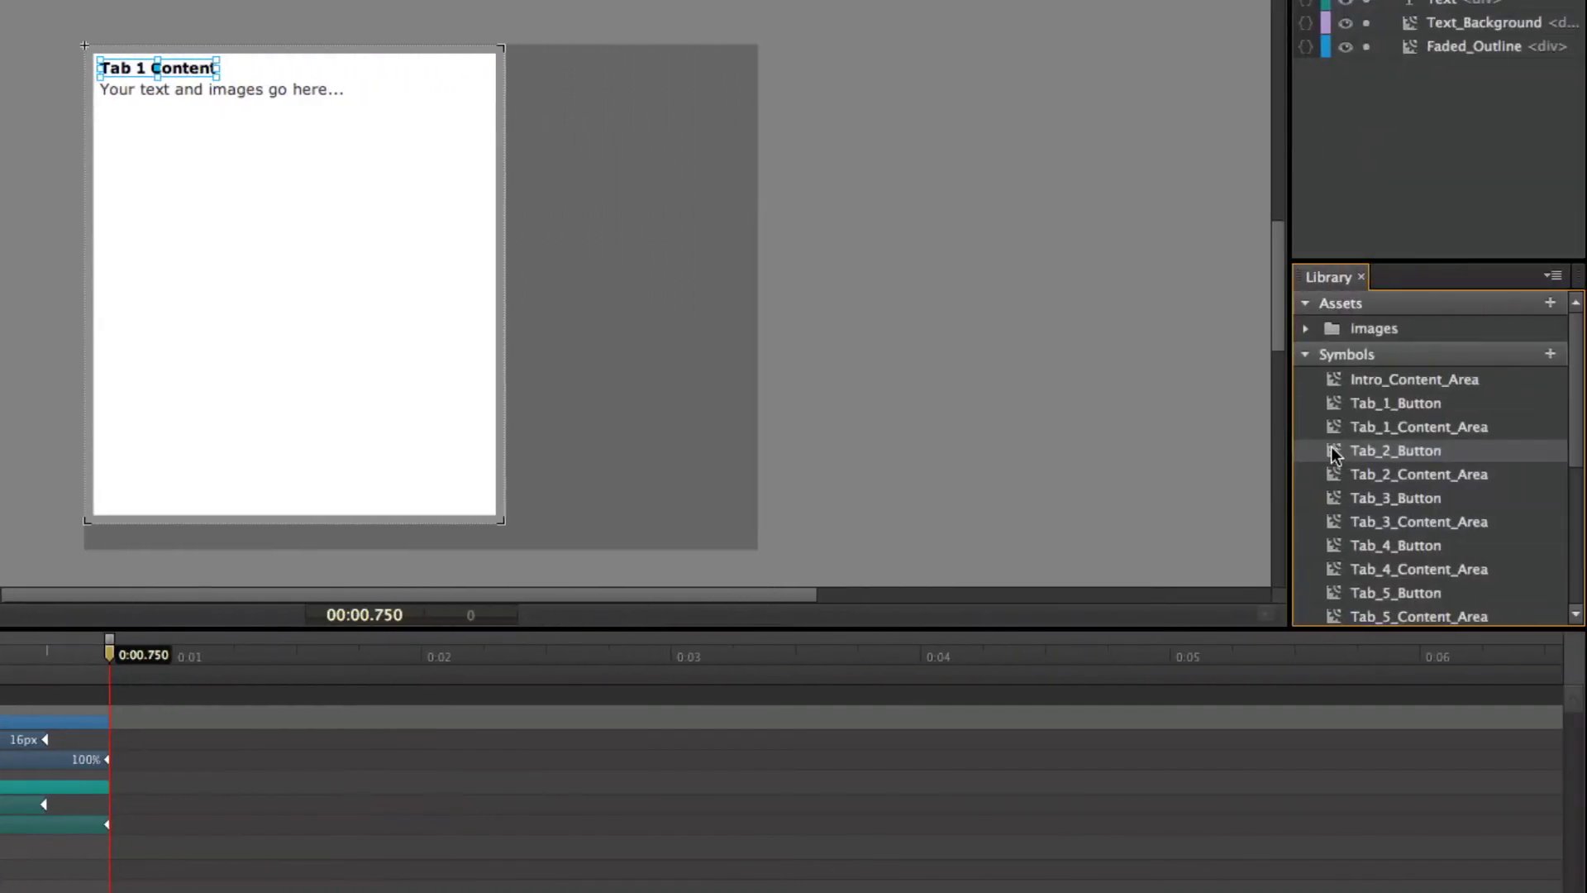
Step: Open Tab_2_Button for editing, then browse the Library to Tab_7_Content_Area and z_Background
{"action": "left_click", "coordinate": [1335, 454]}
{"action": "double_click", "coordinate": [1334, 454]}
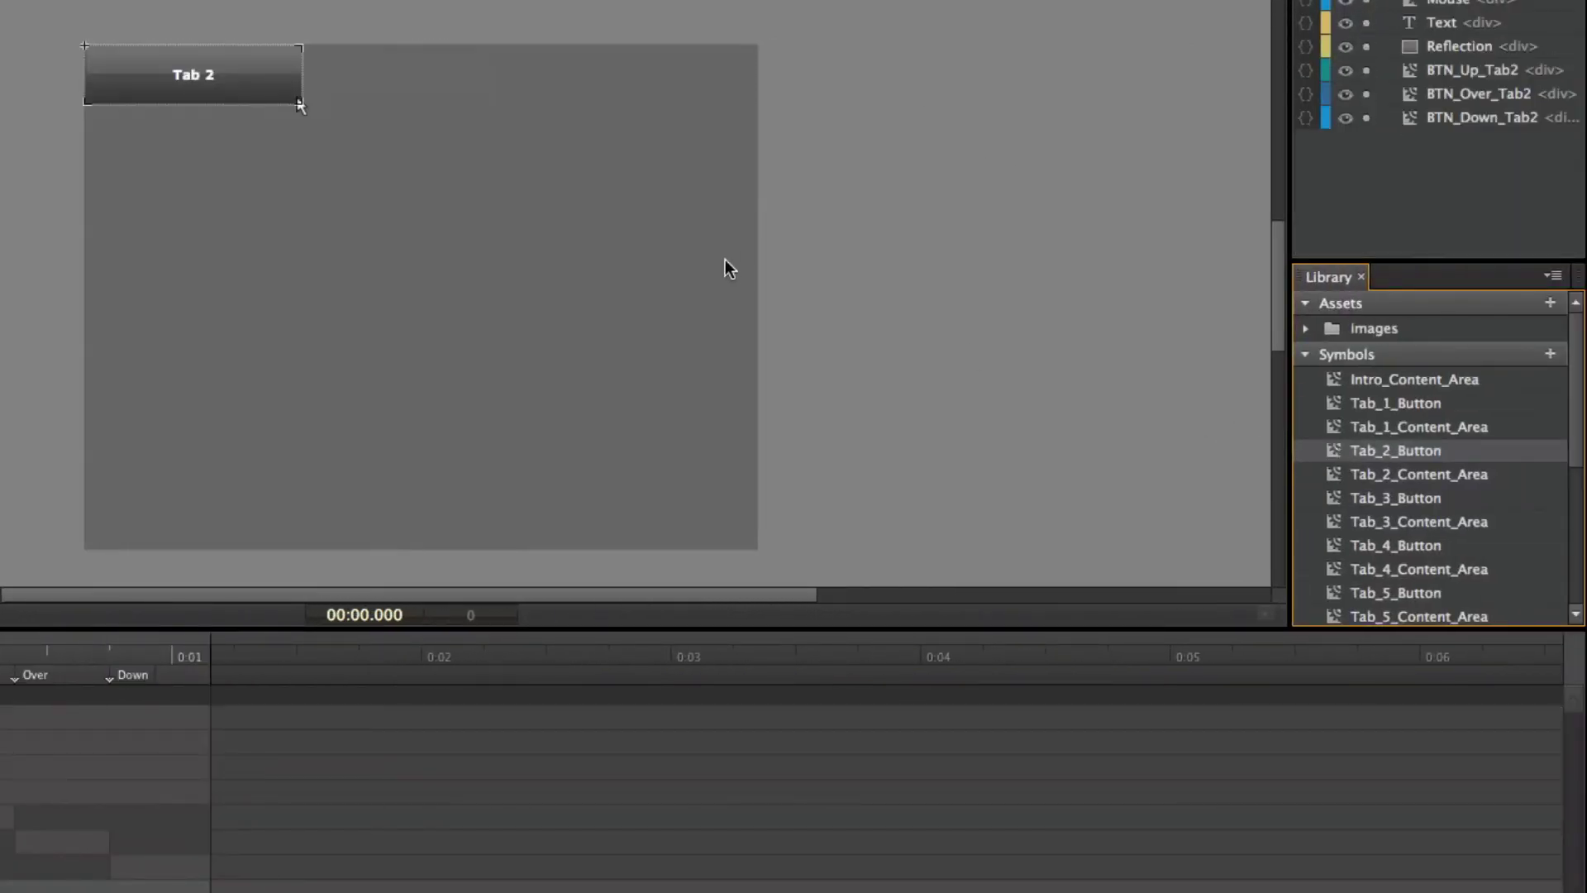
{"action": "scroll", "coordinate": [1417, 480], "scroll_direction": "down", "scroll_amount": 3}
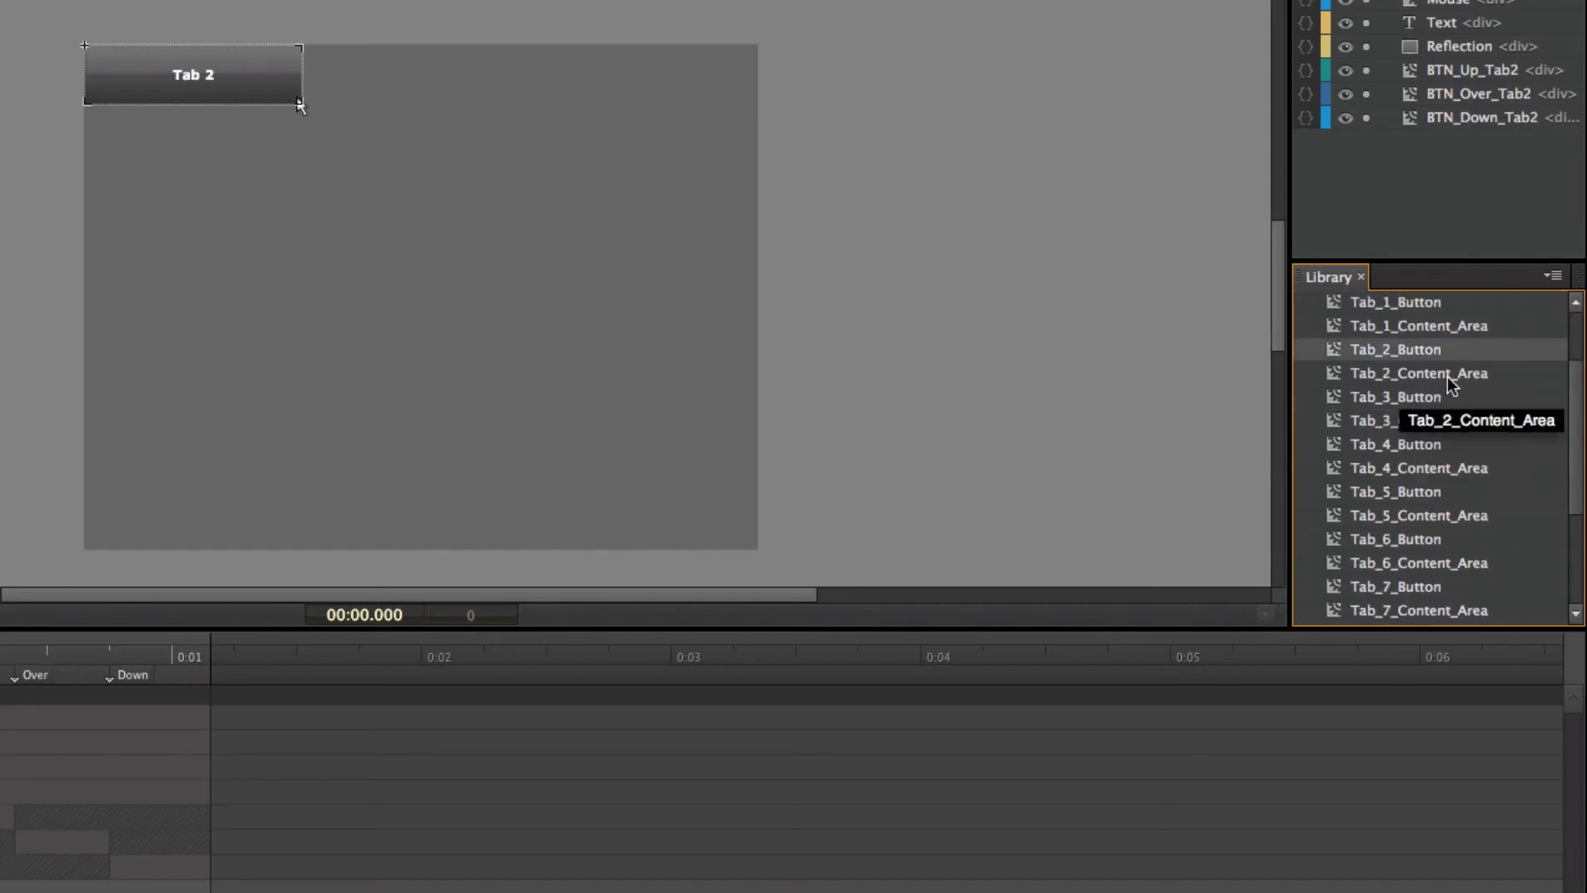
{"action": "scroll", "coordinate": [1577, 439], "scroll_direction": "down", "scroll_amount": 5}
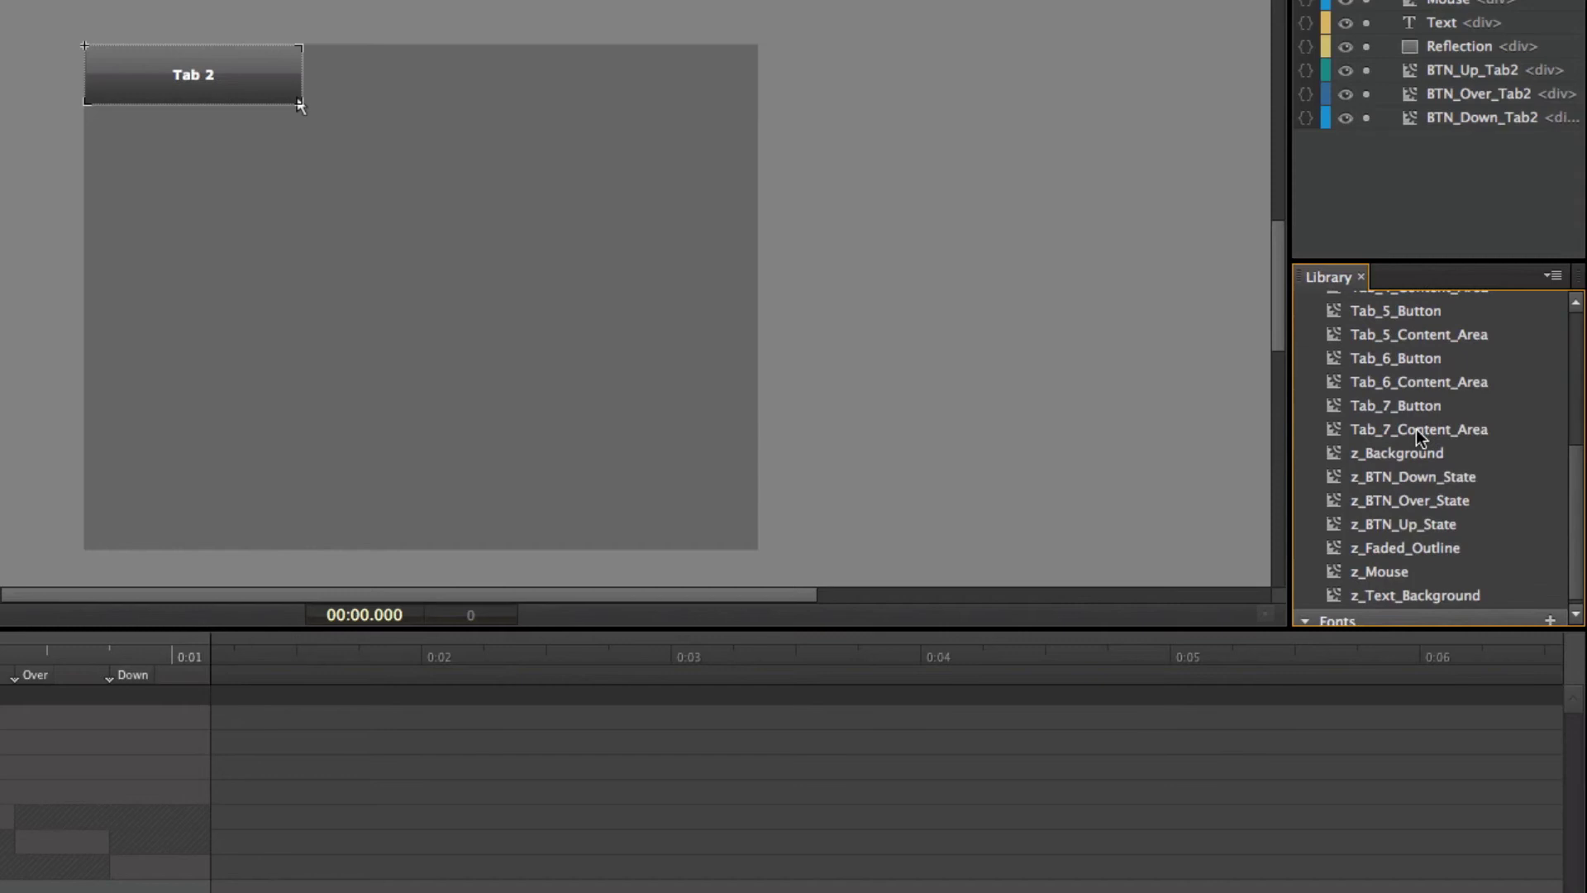
{"action": "left_click", "coordinate": [1416, 430]}
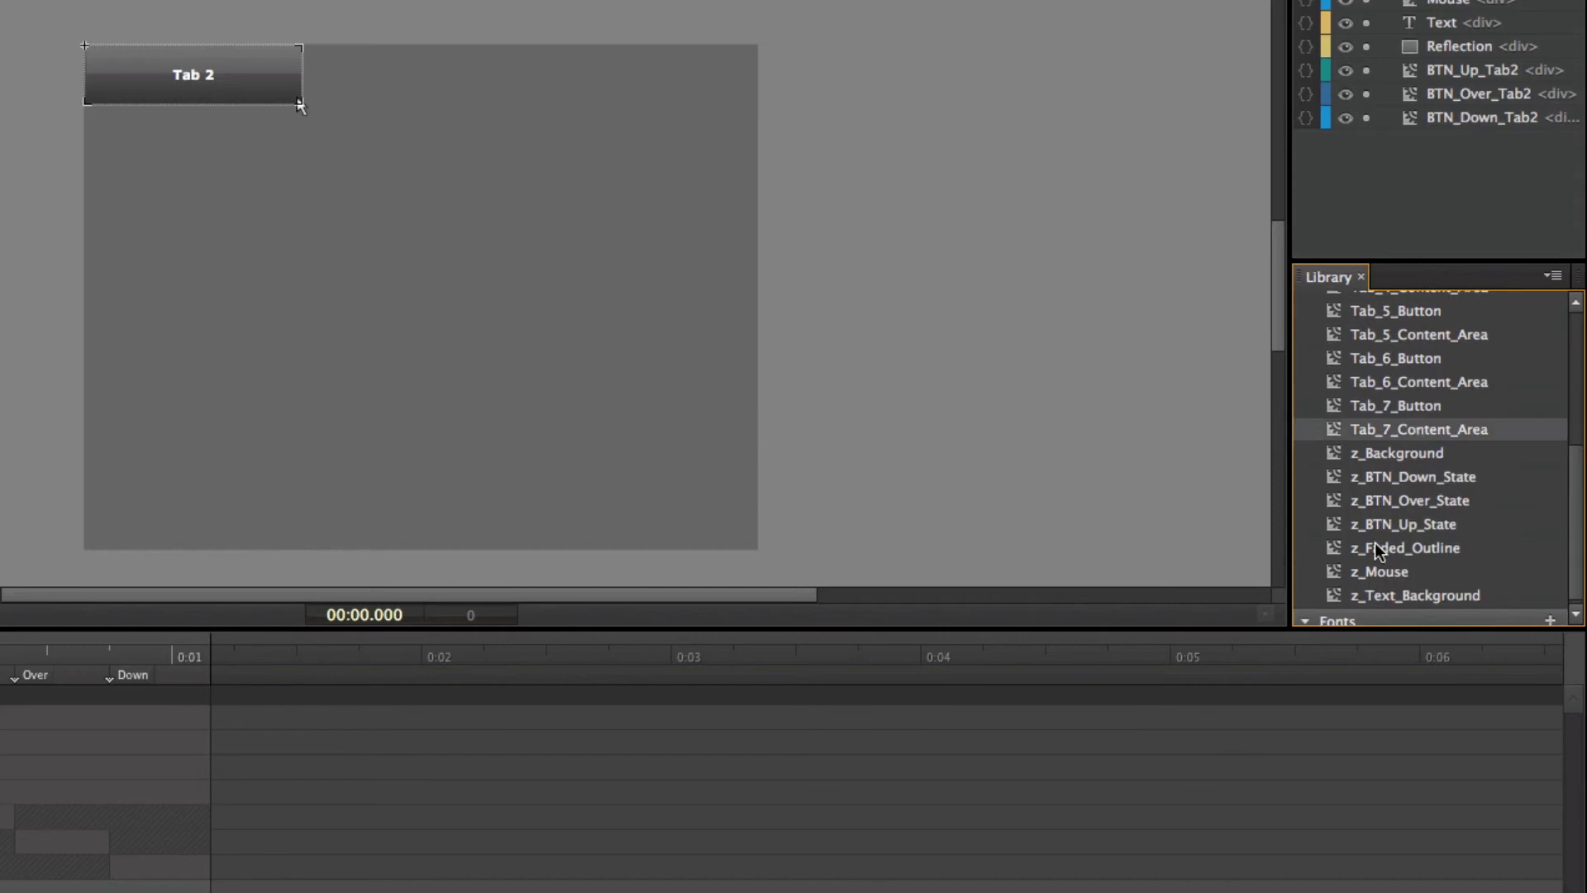
{"action": "left_click", "coordinate": [1384, 458]}
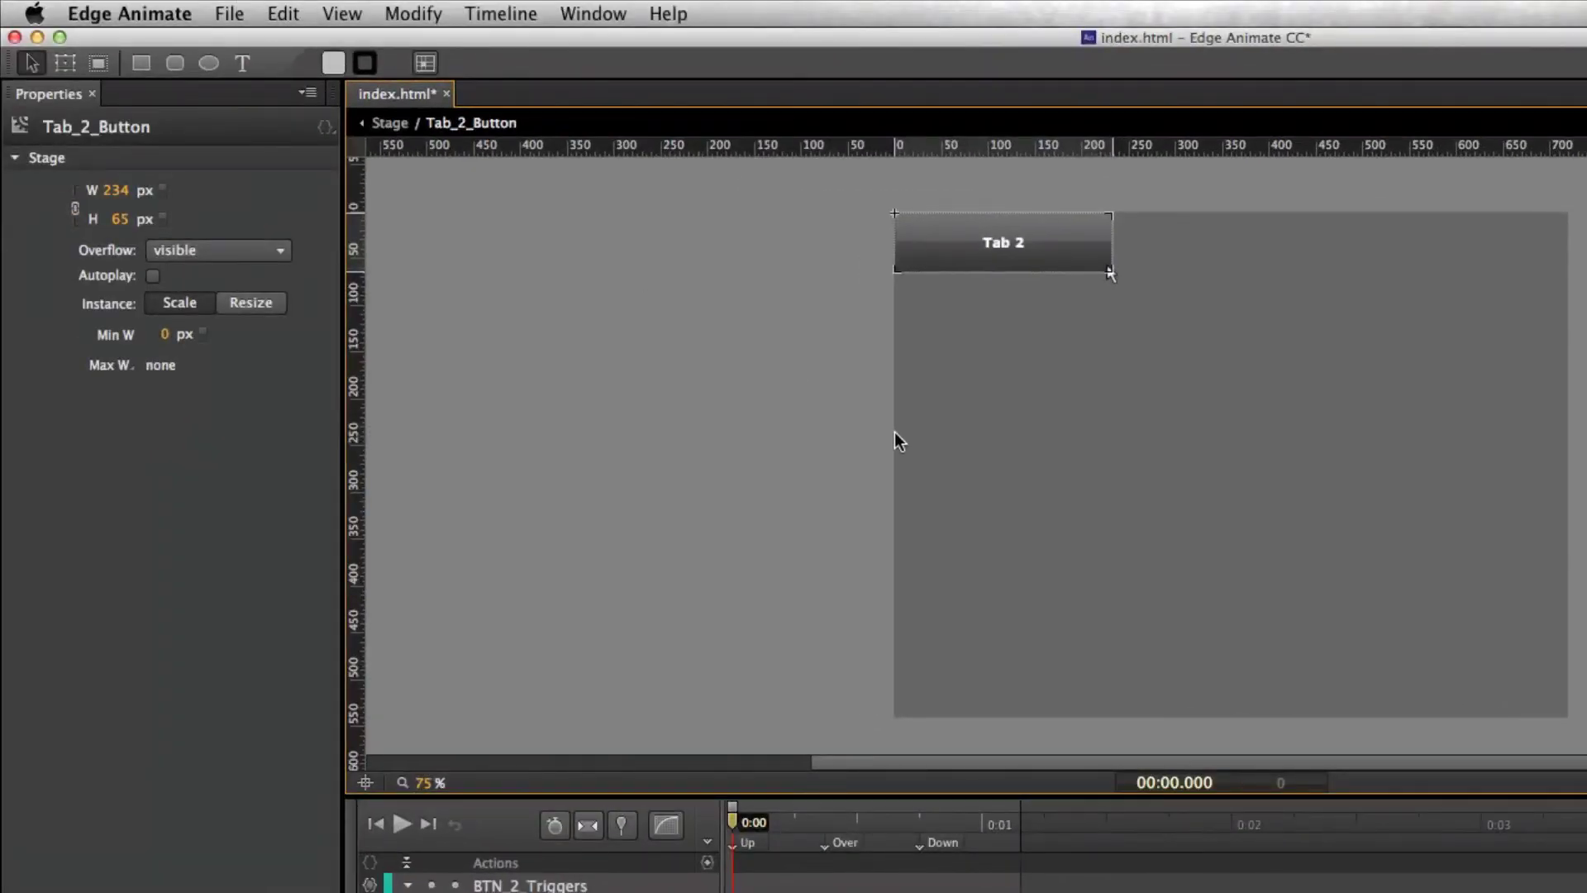
Step: Locate the publish folder in Finder, then publish the project with File > Publish
{"action": "key", "text": "super+Tab"}
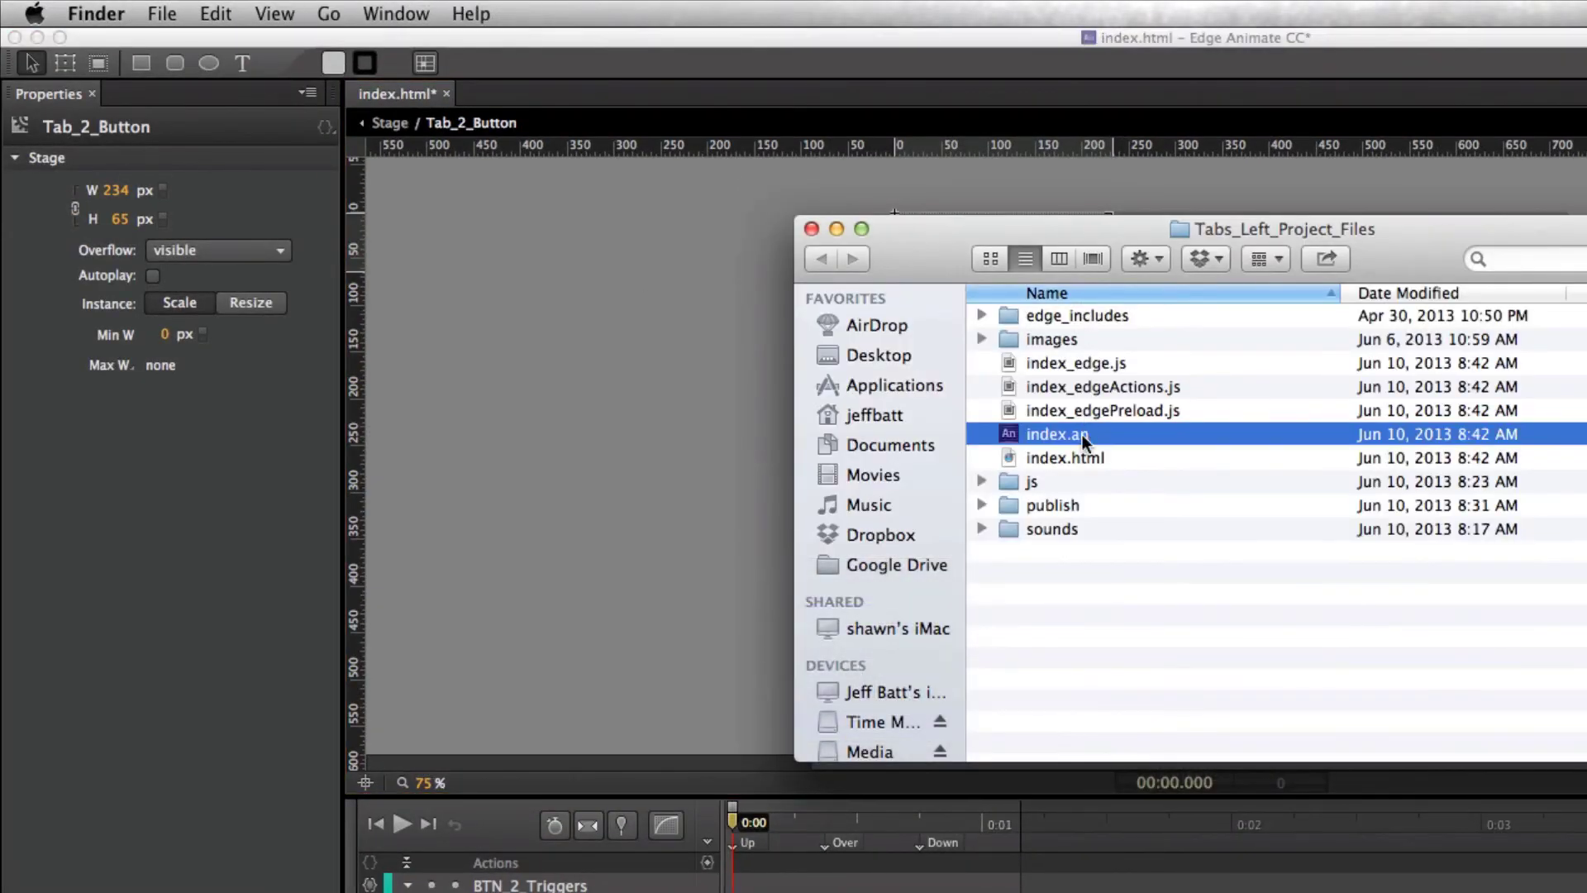
{"action": "left_click", "coordinate": [1067, 505]}
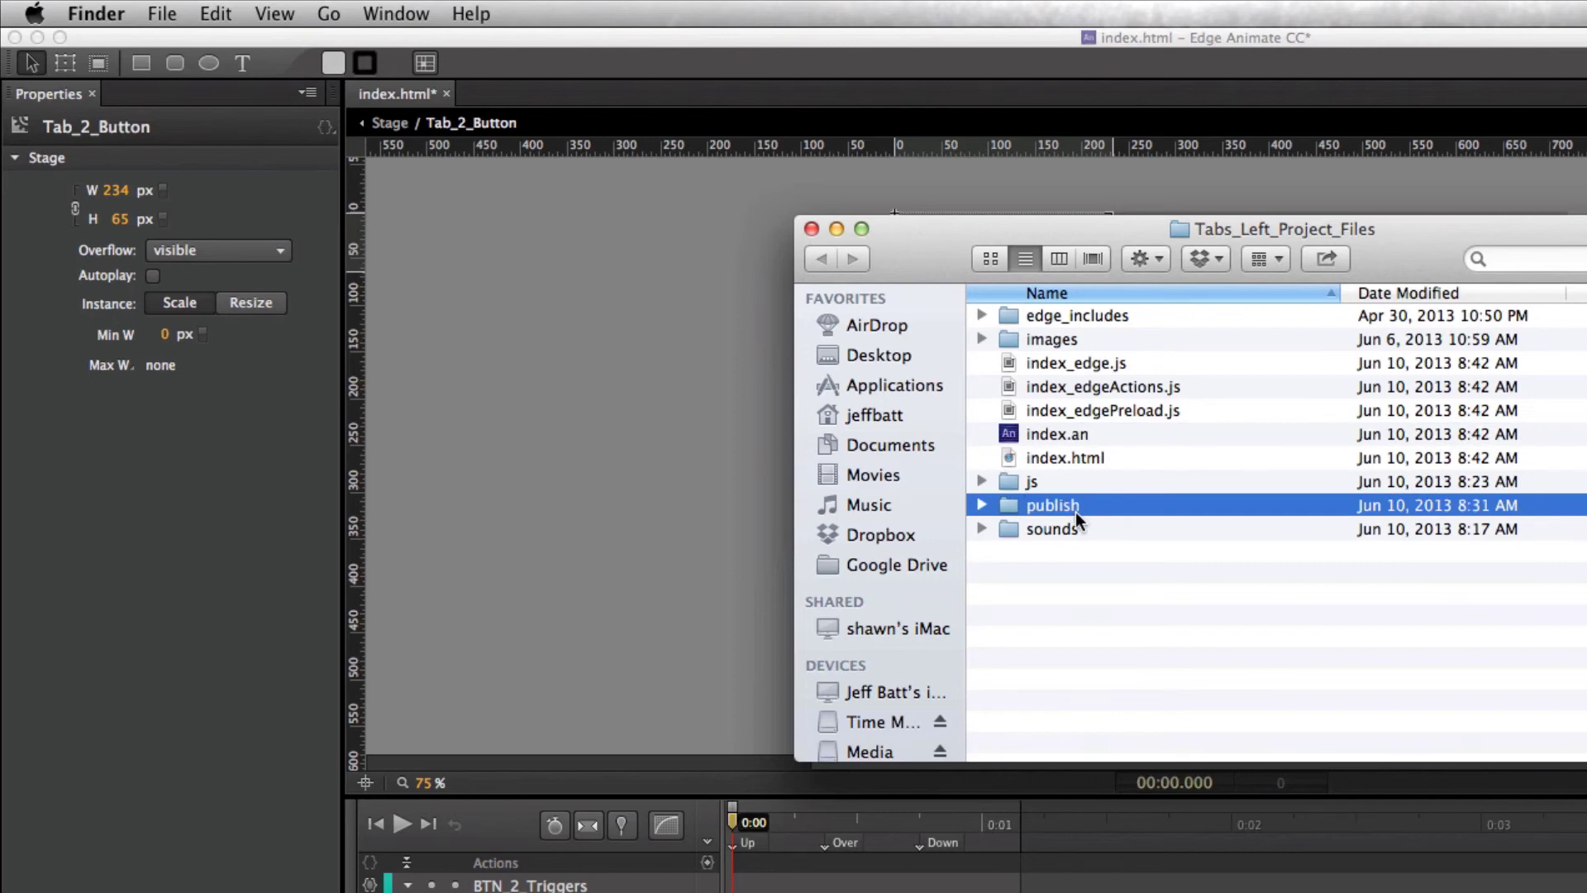
{"action": "left_click", "coordinate": [597, 311]}
{"action": "left_click", "coordinate": [245, 20]}
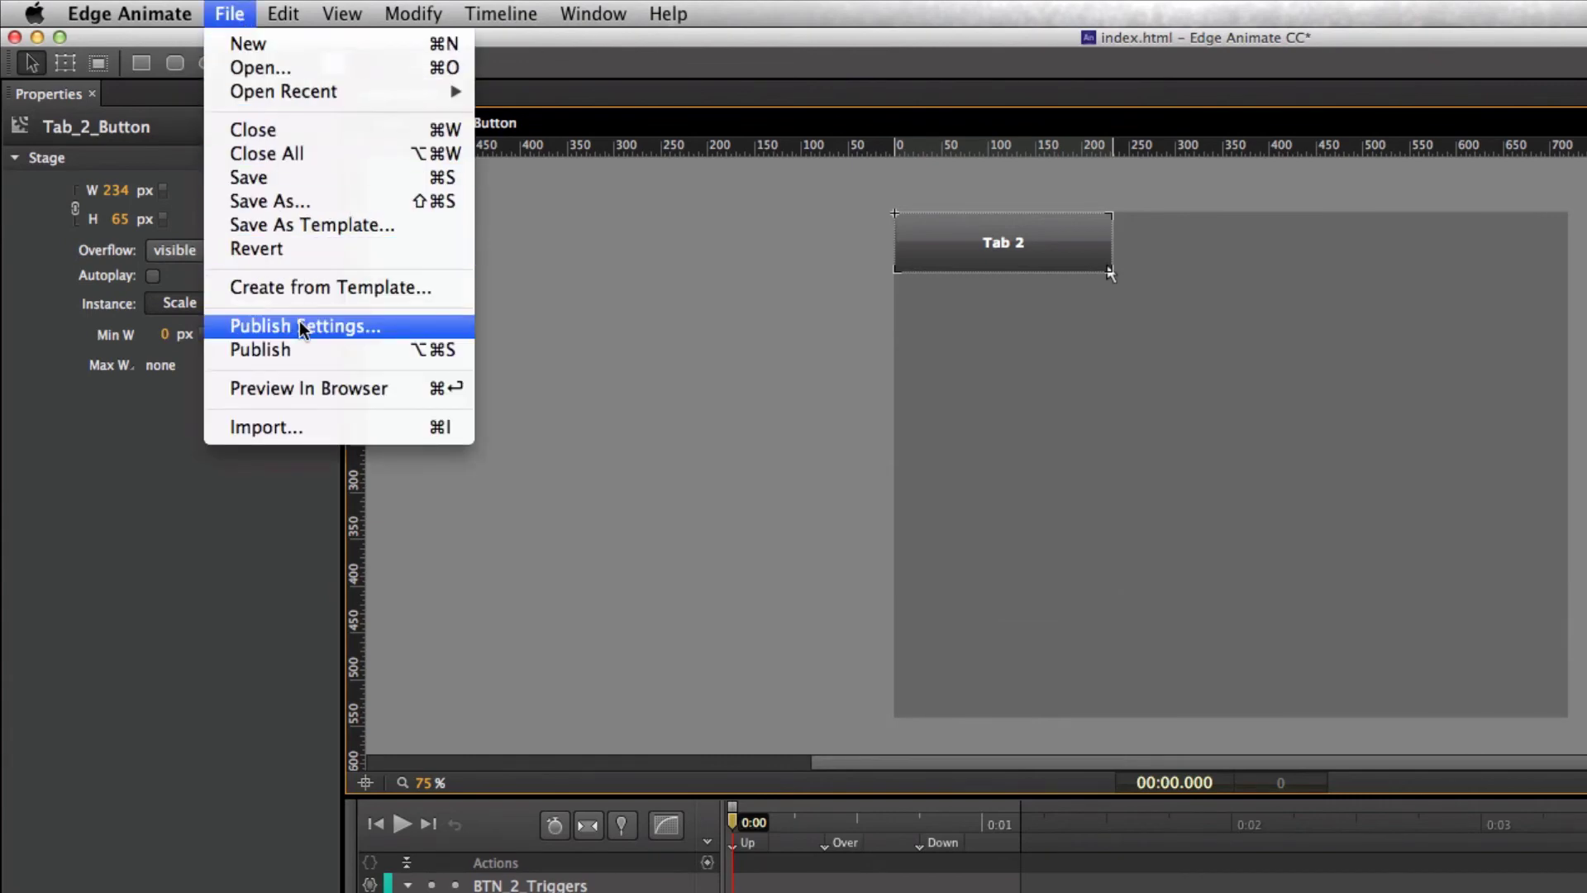
{"action": "left_click", "coordinate": [296, 348]}
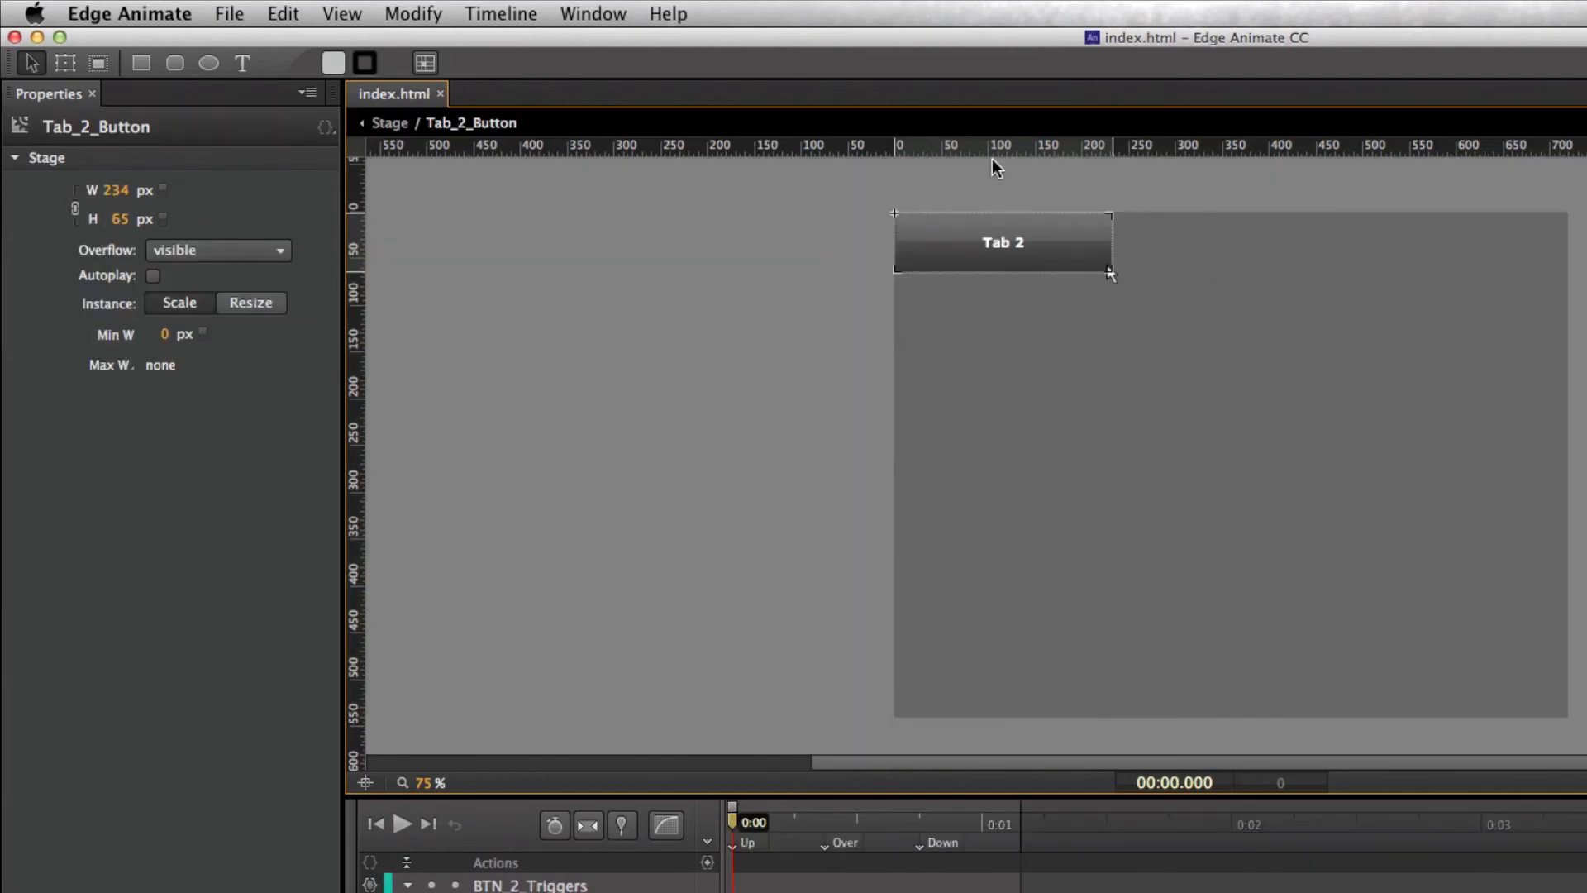
{"action": "key", "text": "super+Tab"}
Step: Open publish/web in Finder and launch the published index.html in the browser
{"action": "left_click", "coordinate": [1061, 659]}
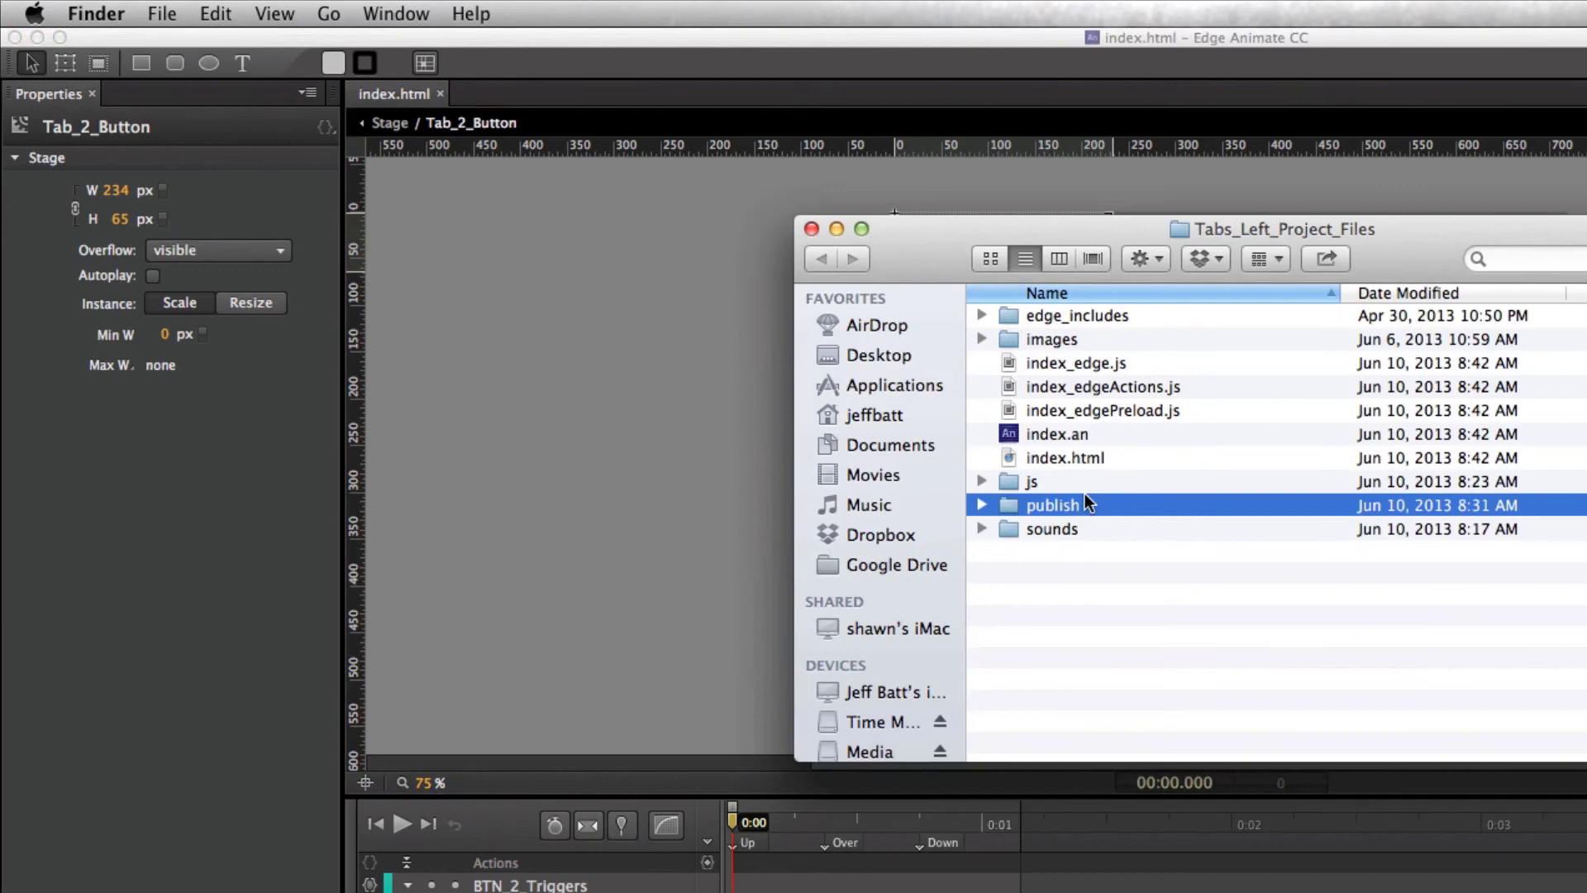
{"action": "double_click", "coordinate": [1138, 509]}
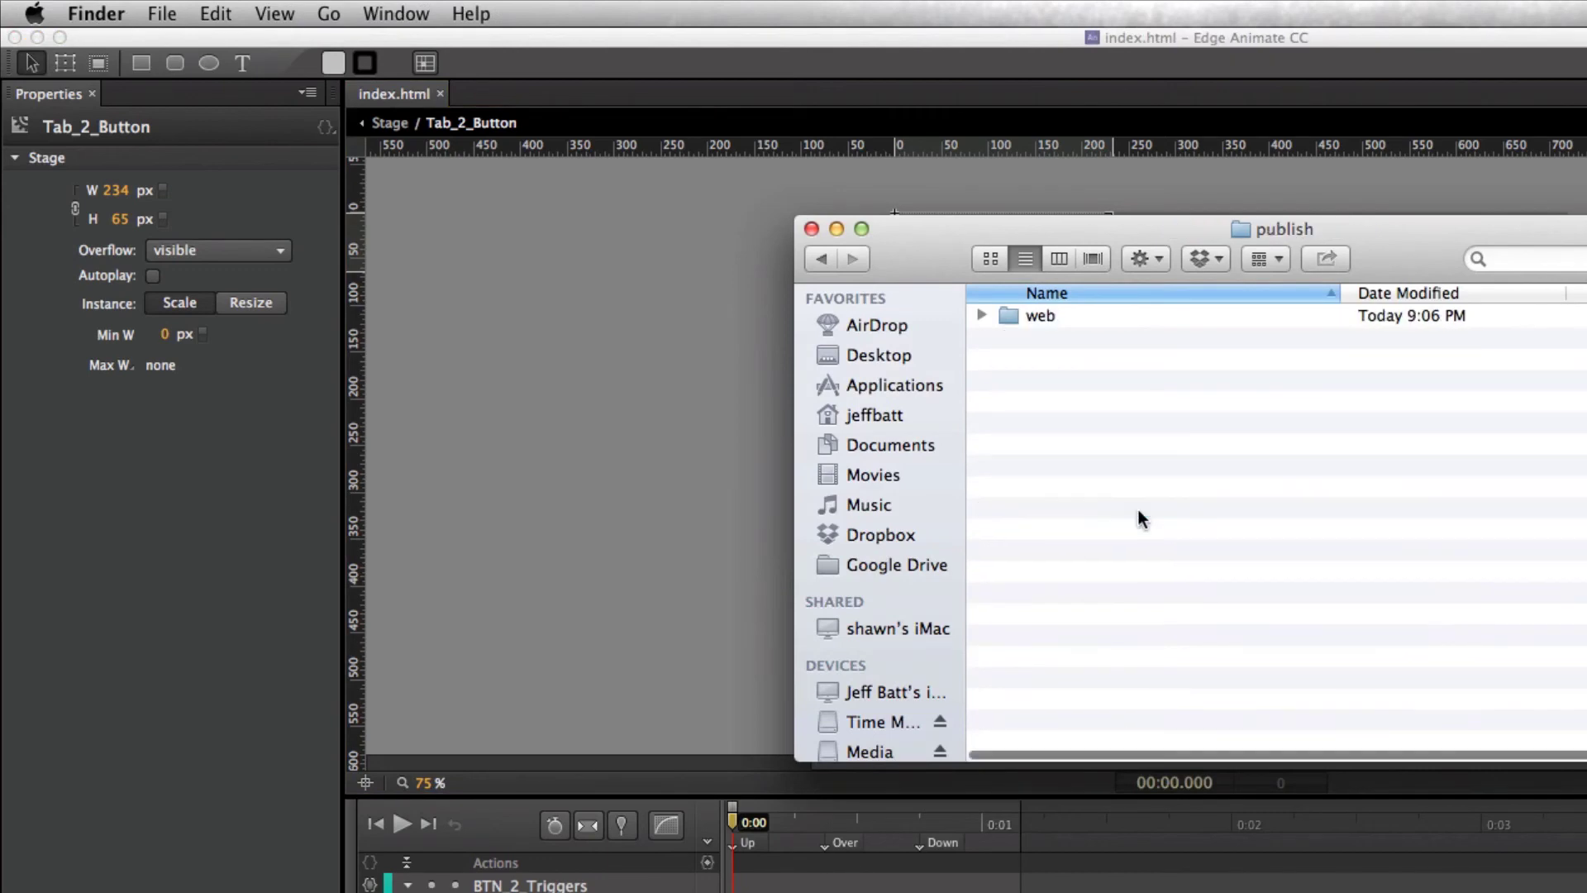
{"action": "double_click", "coordinate": [1073, 320]}
{"action": "double_click", "coordinate": [1105, 431]}
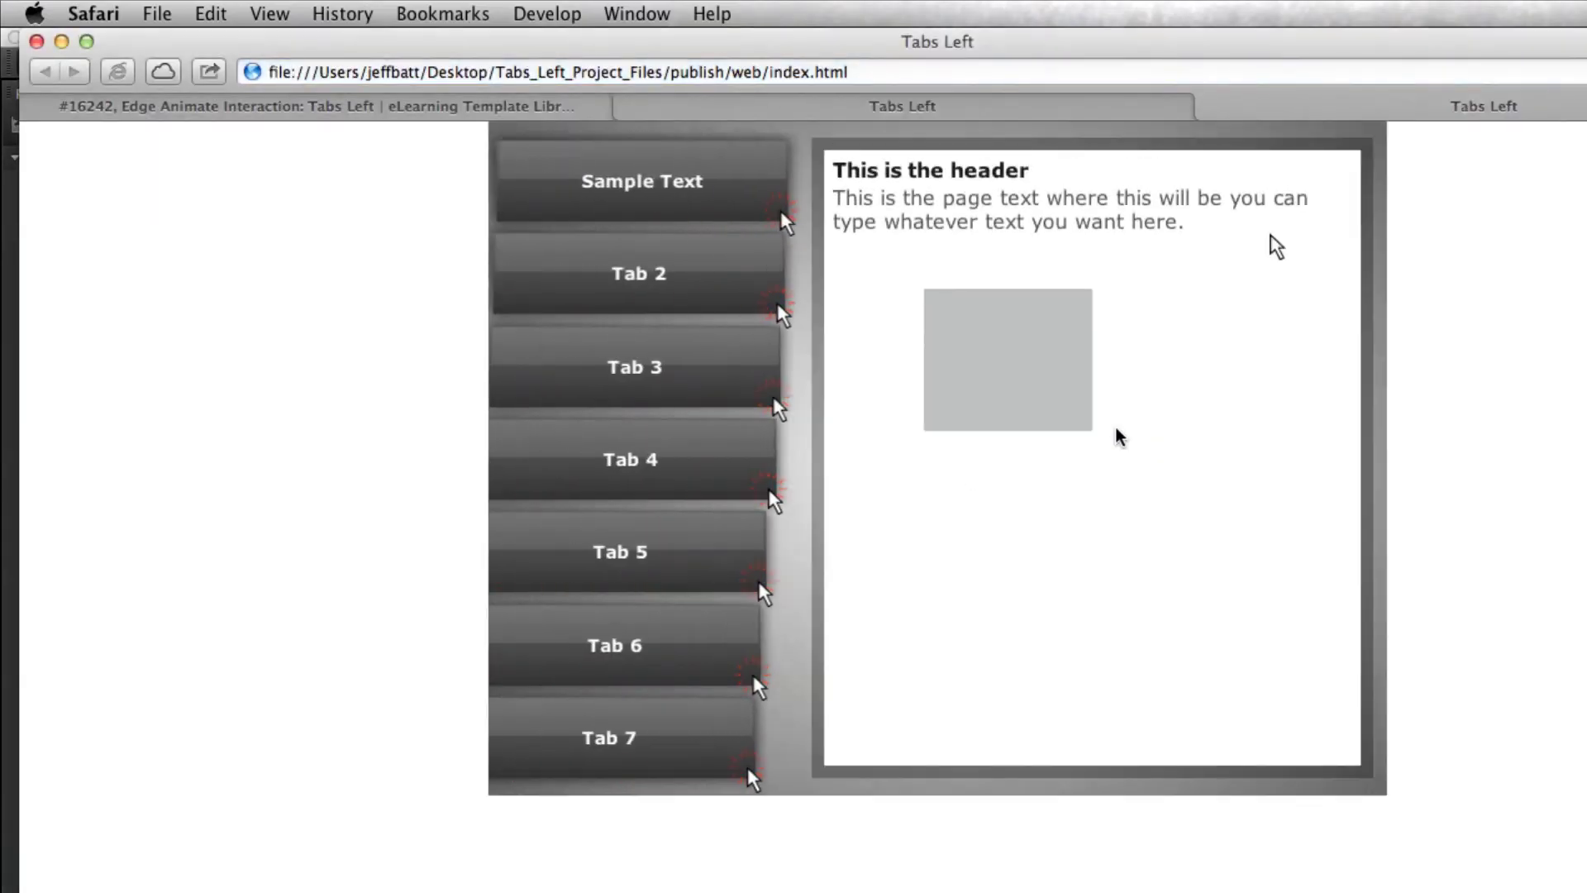
Step: In Safari, confirm the Sample Text tab shows the 'Tab 1 Content' heading, then return to Finder
{"action": "left_click", "coordinate": [622, 183]}
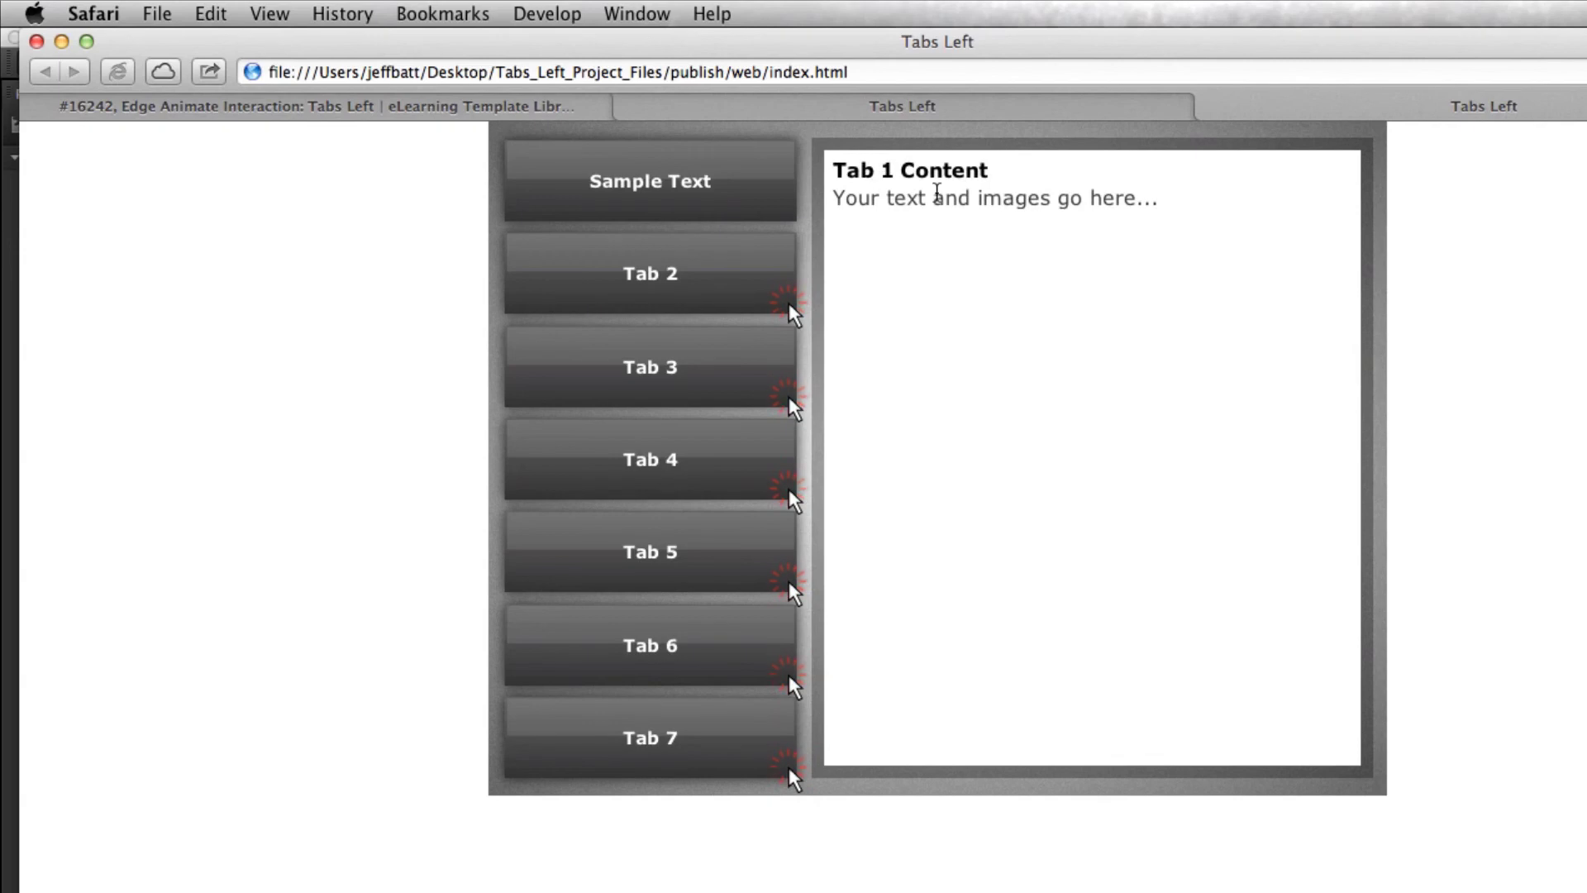
{"action": "left_click_drag", "start_coordinate": [880, 171], "coordinate": [942, 170]}
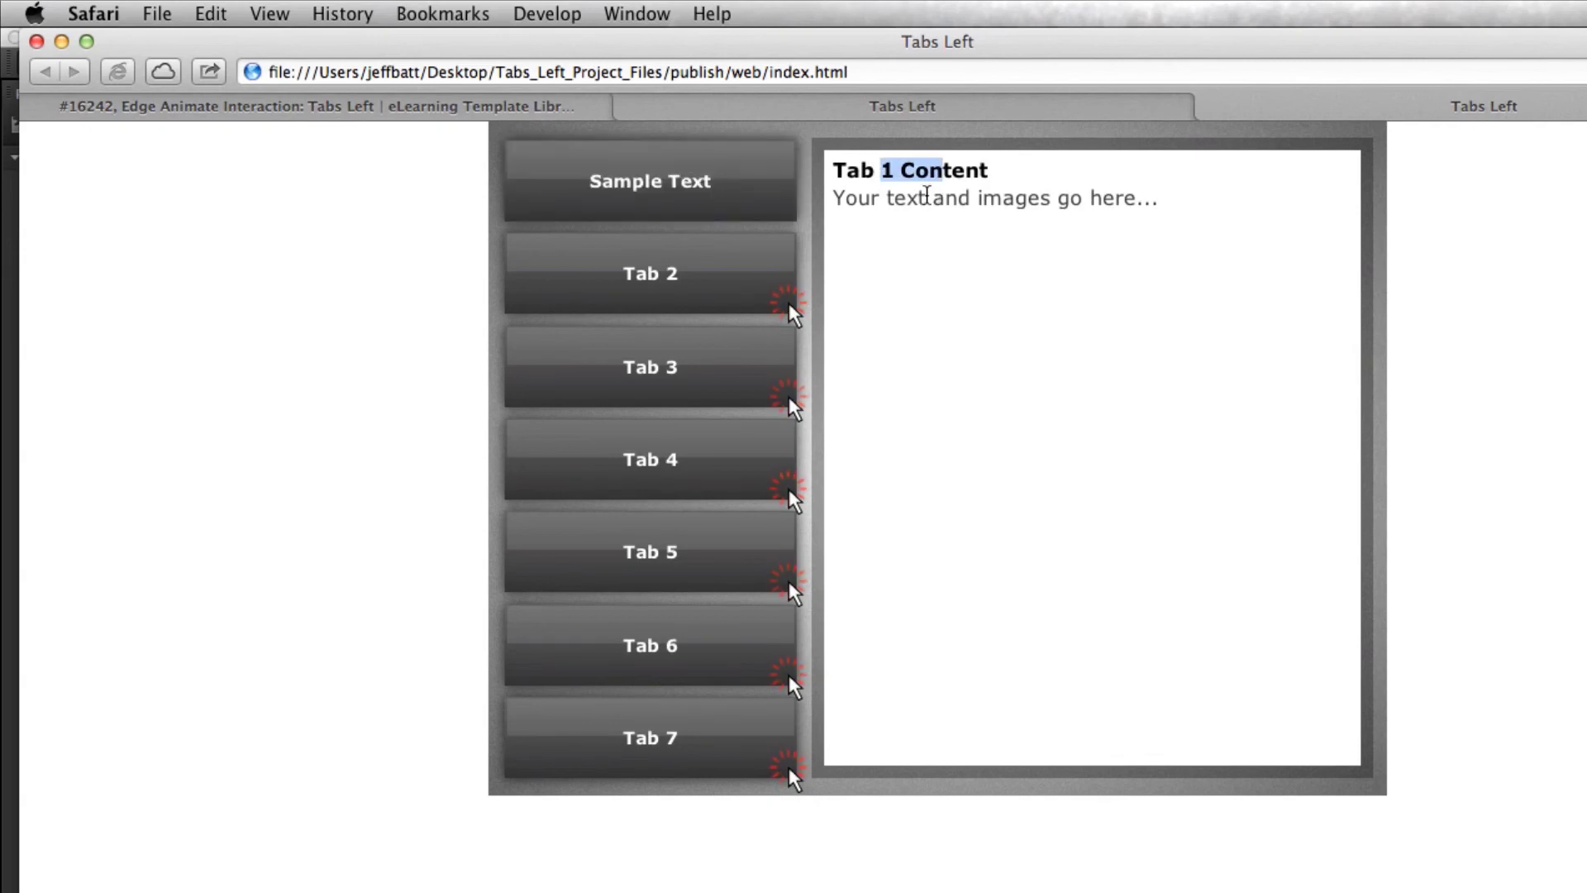
{"action": "key", "text": "super+Tab"}
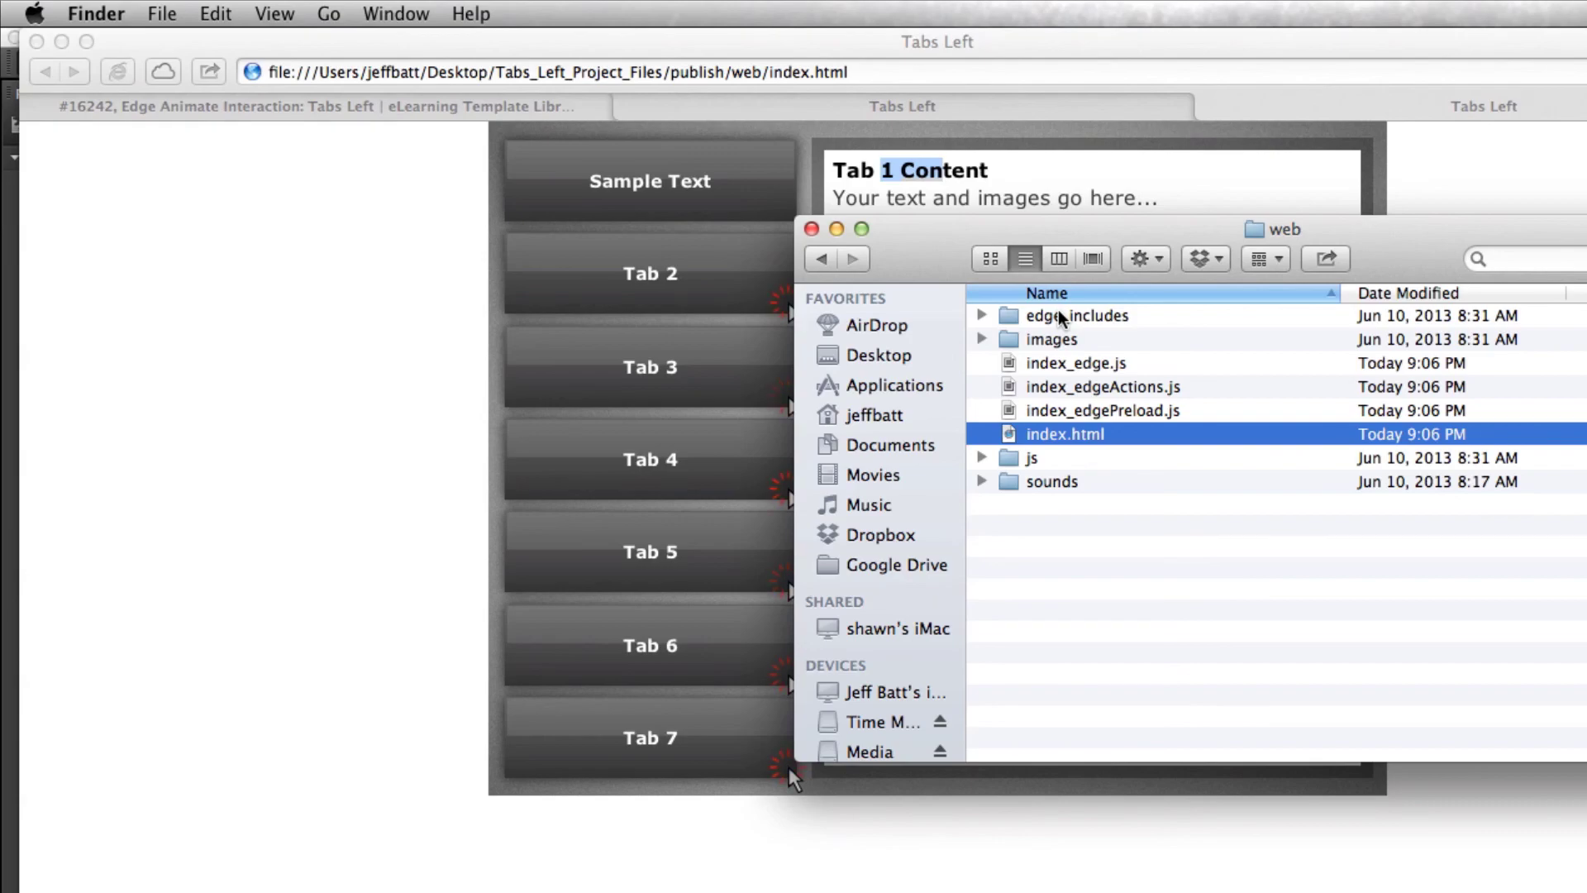
Step: Switch from Finder back to the Tabs Left project in Edge Animate
{"action": "key", "text": "super+Tab"}
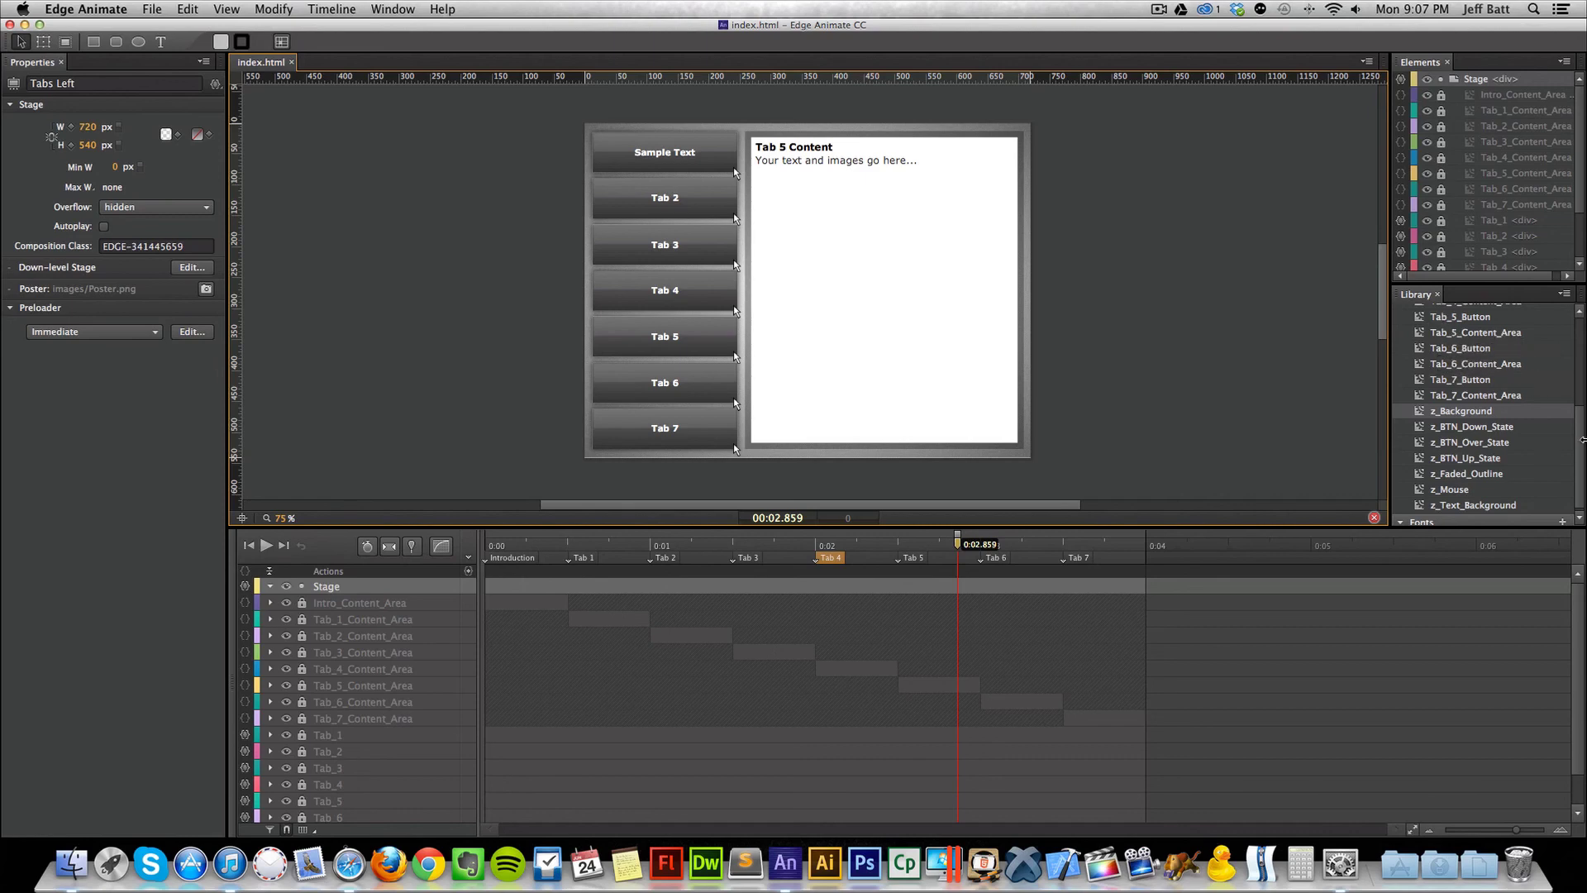
{"action": "left_click_drag", "start_coordinate": [1577, 429], "coordinate": [1576, 321]}
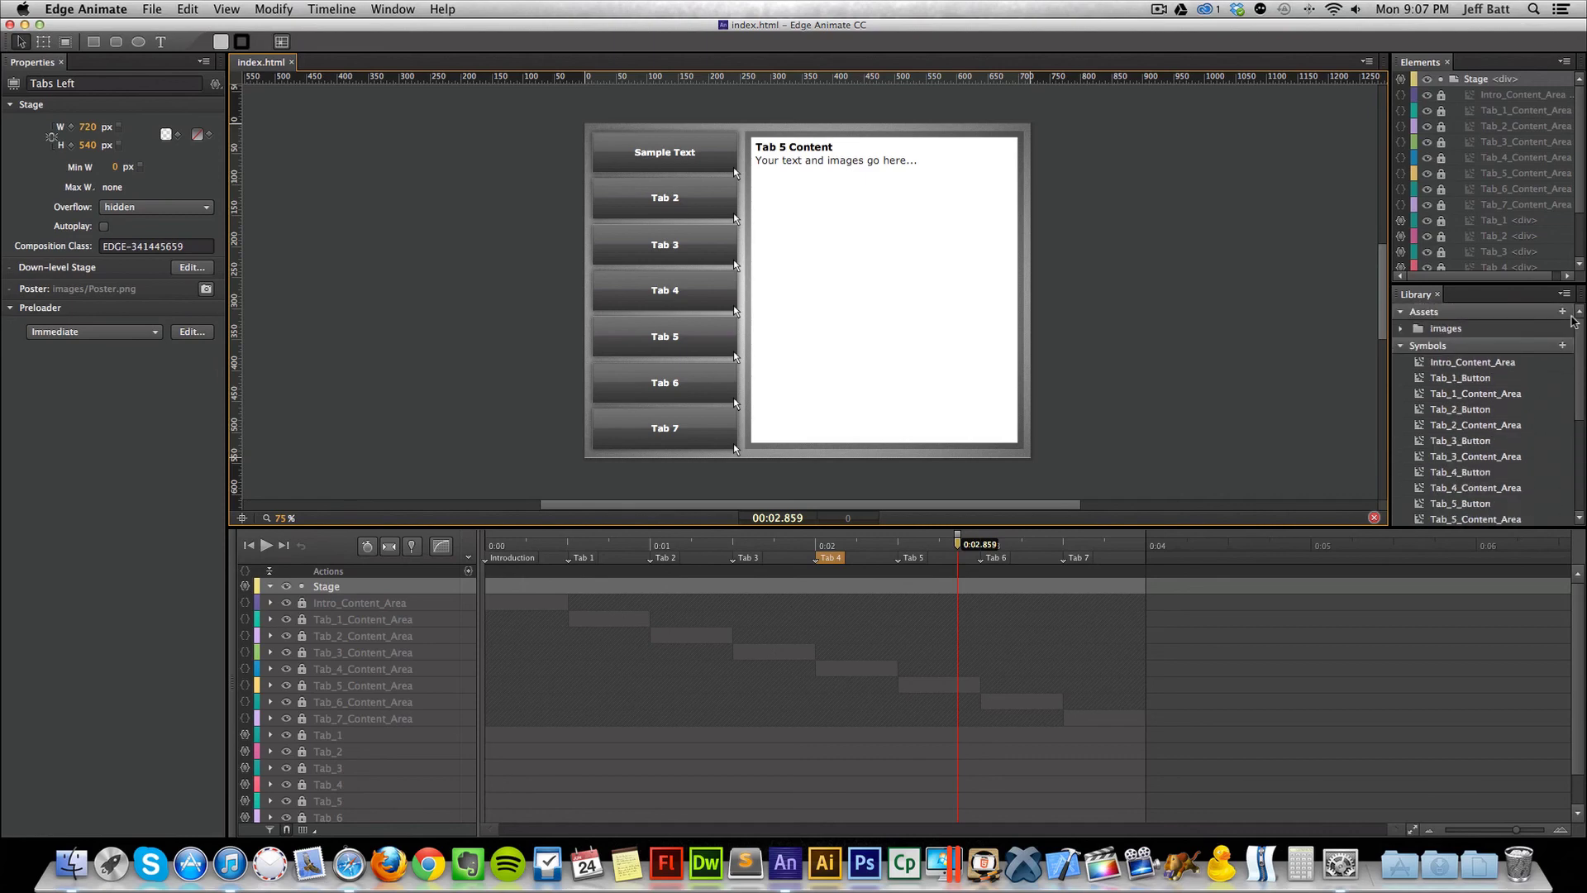